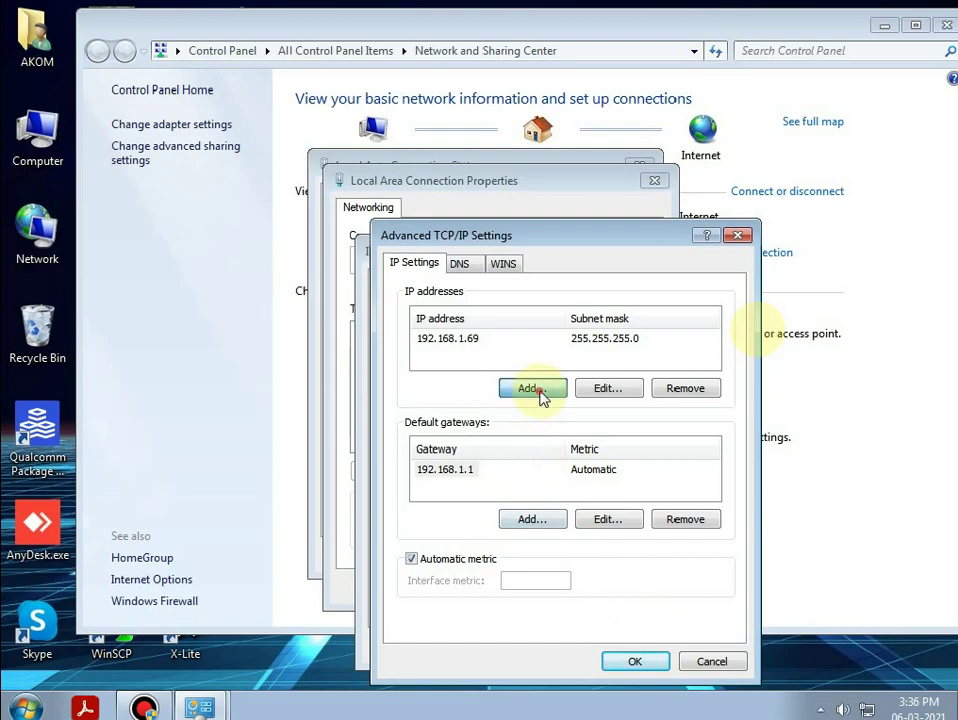
- Add 172.16.101.69 with mask 255.255.0.0 and 192.168.101.69 with mask 255.255.255.0 to the adapter
type("172 . ")
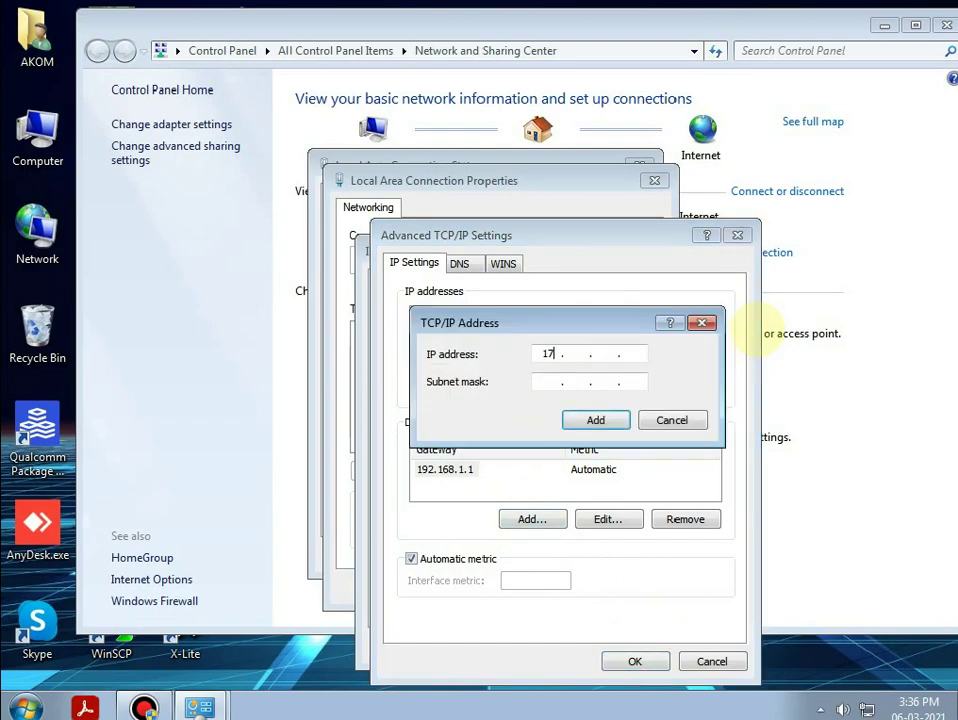
type("16 . 101 . 69")
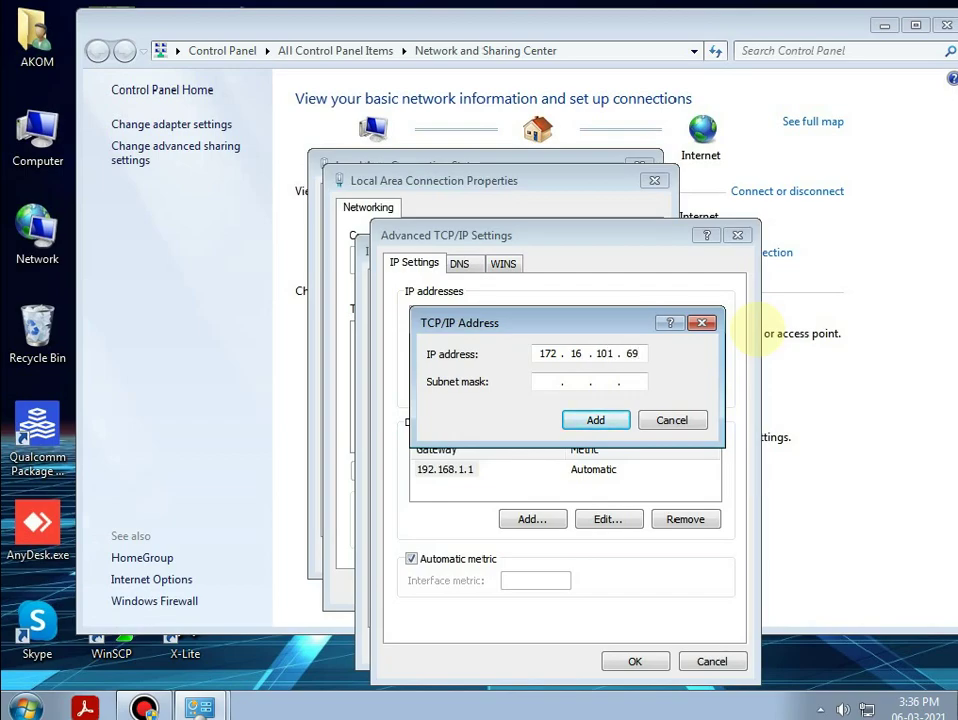
left_click(546, 384)
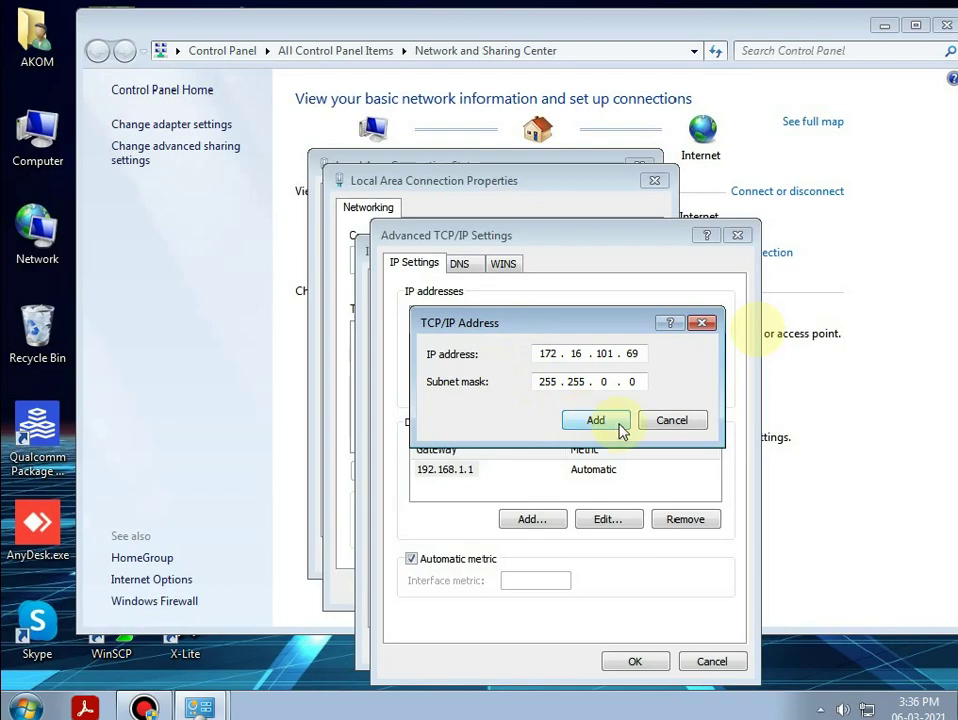
left_click(612, 424)
left_click(532, 389)
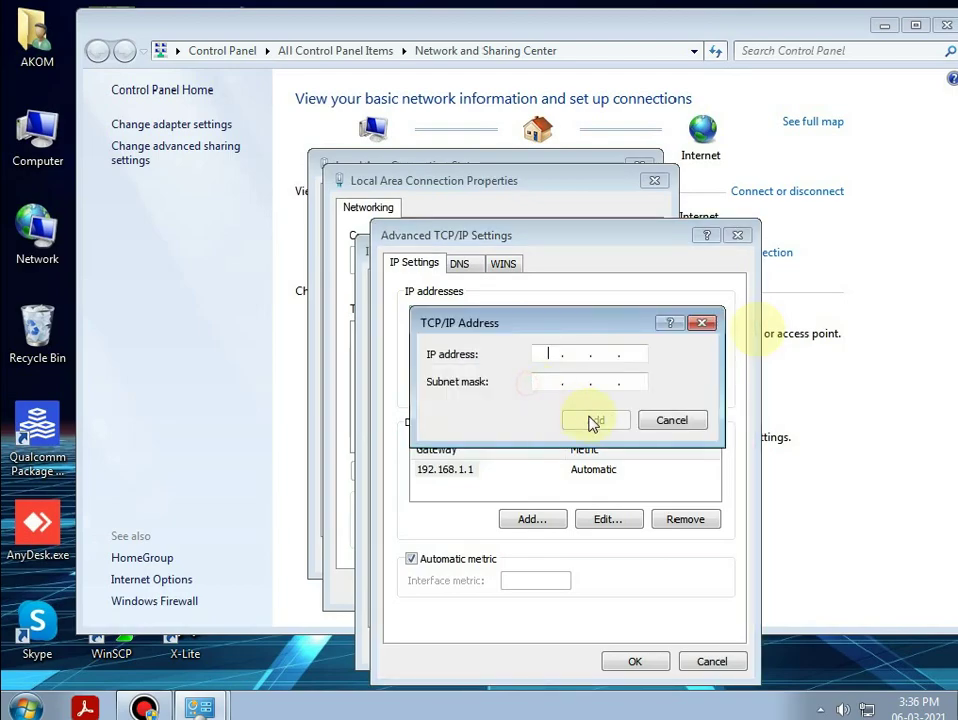
type("192 . ")
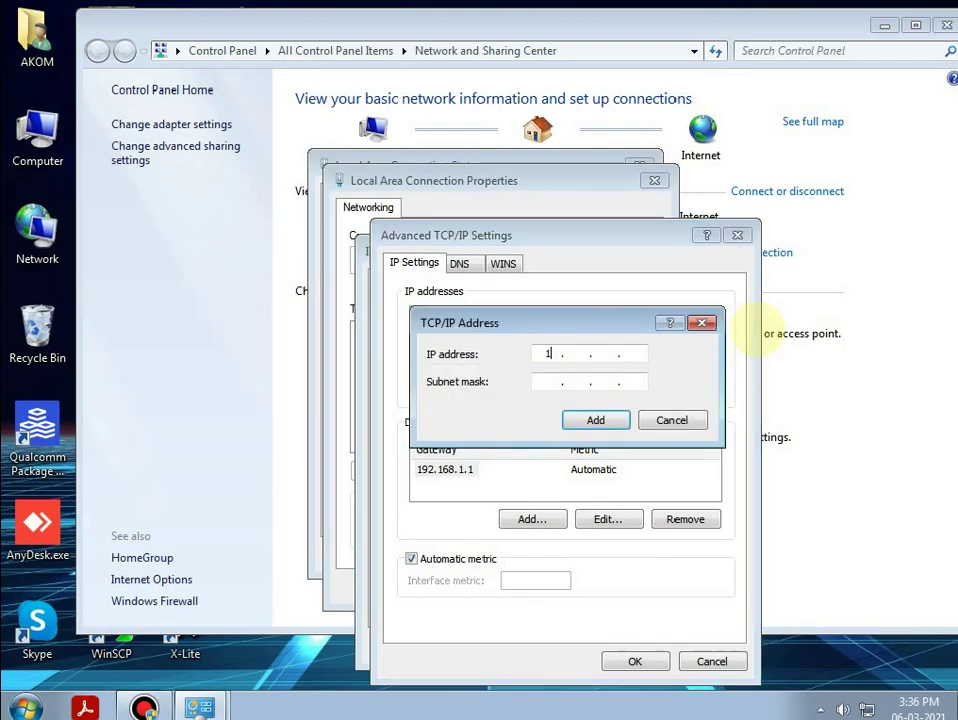
type("168 . 101 . ")
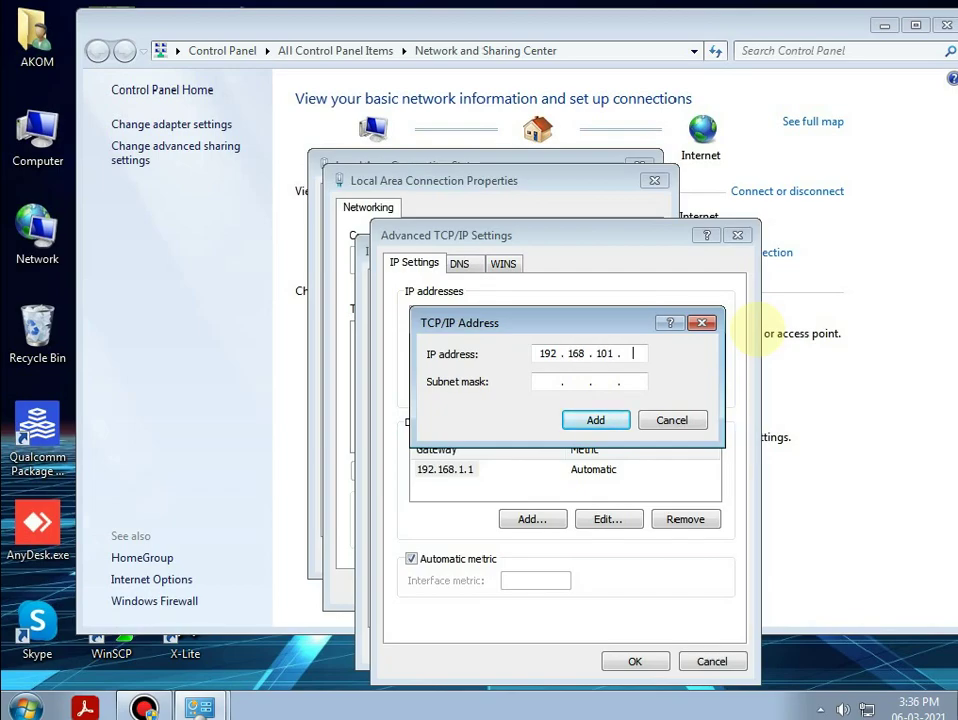
type("69")
left_click(545, 382)
left_click(610, 422)
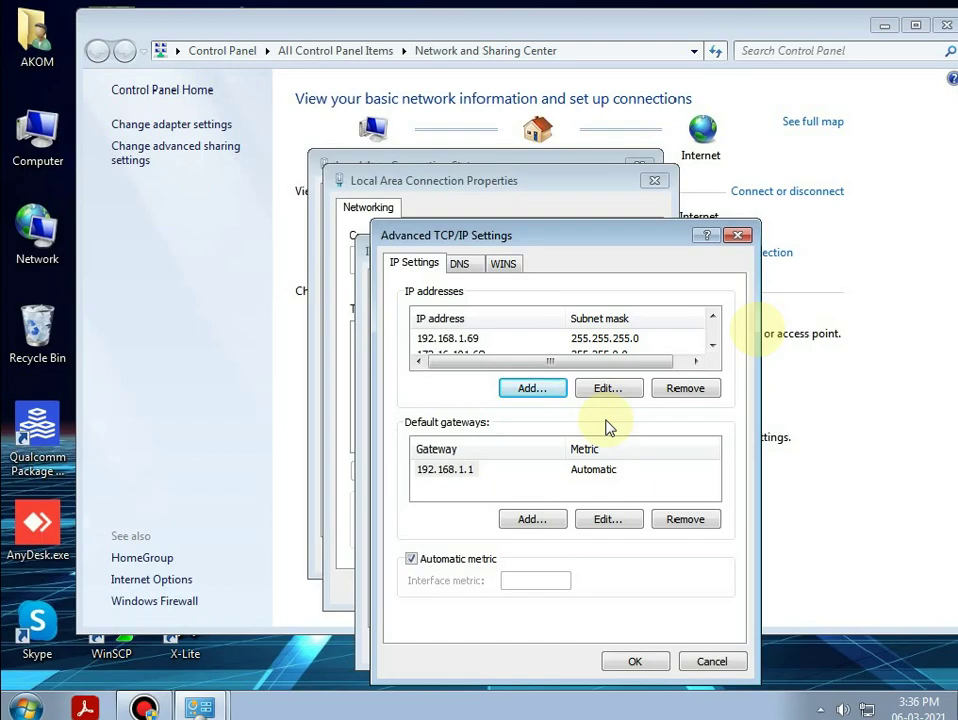
- Add 172.16.98.69 and 192.168.98.69 (mask 255.255.255.0) to the adapter's IP address list
left_click(545, 390)
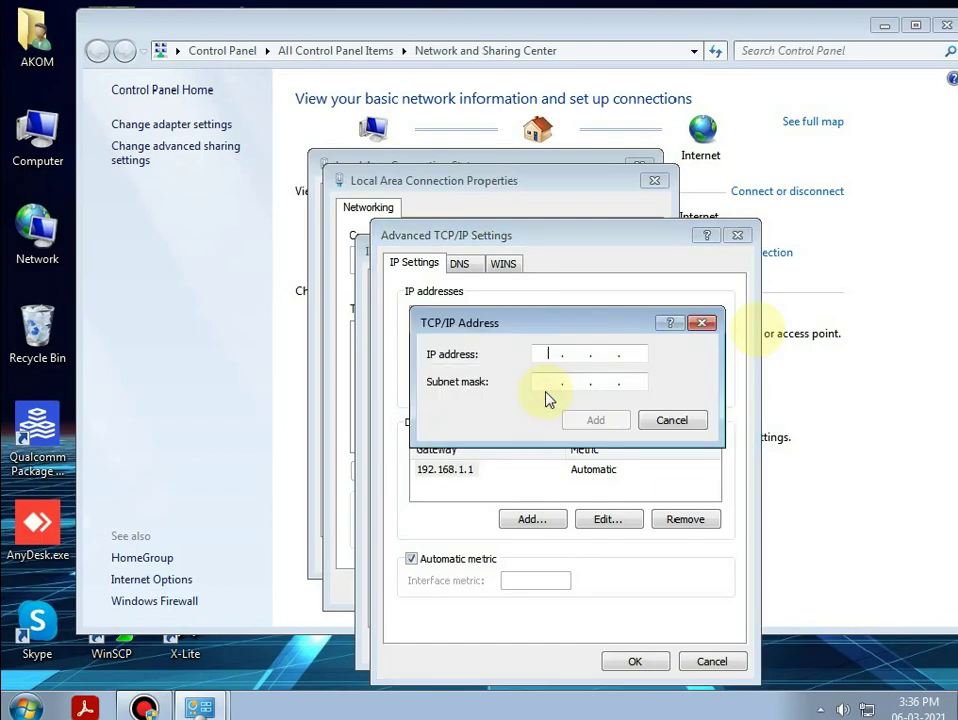
type("172 . ")
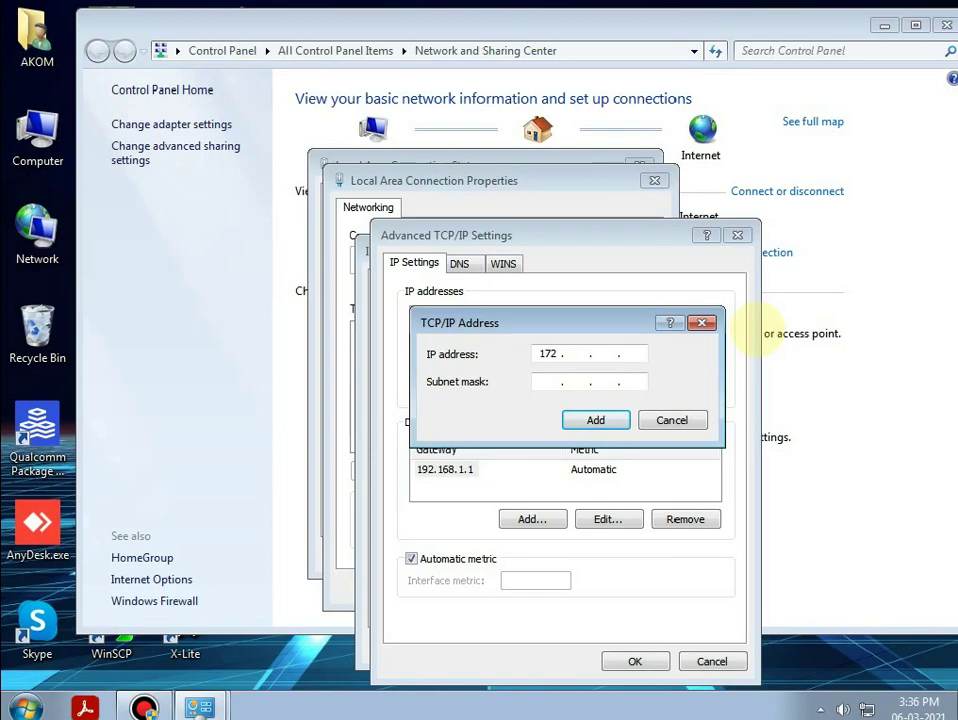
type("16 . 98 . 69")
left_click(551, 387)
left_click(592, 422)
left_click(536, 387)
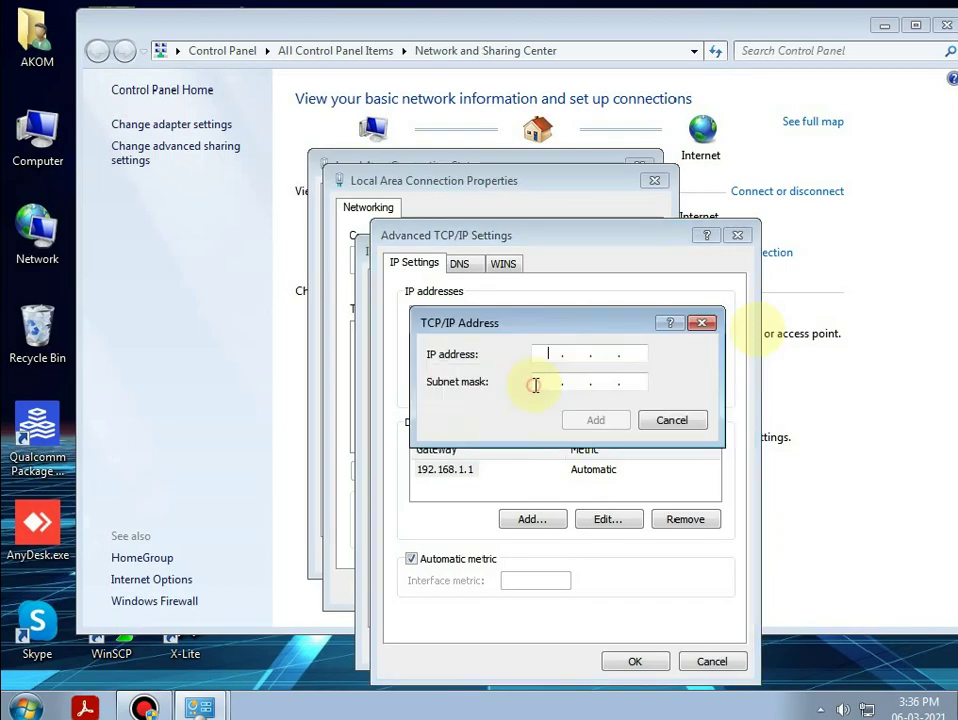
type("192 . ")
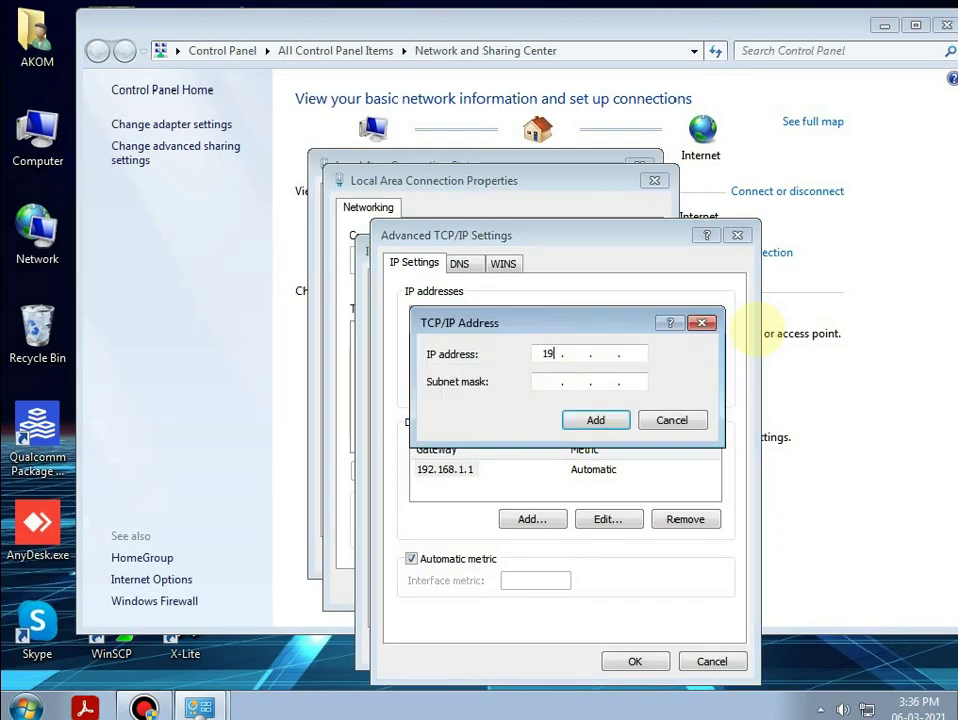
type("168 . ")
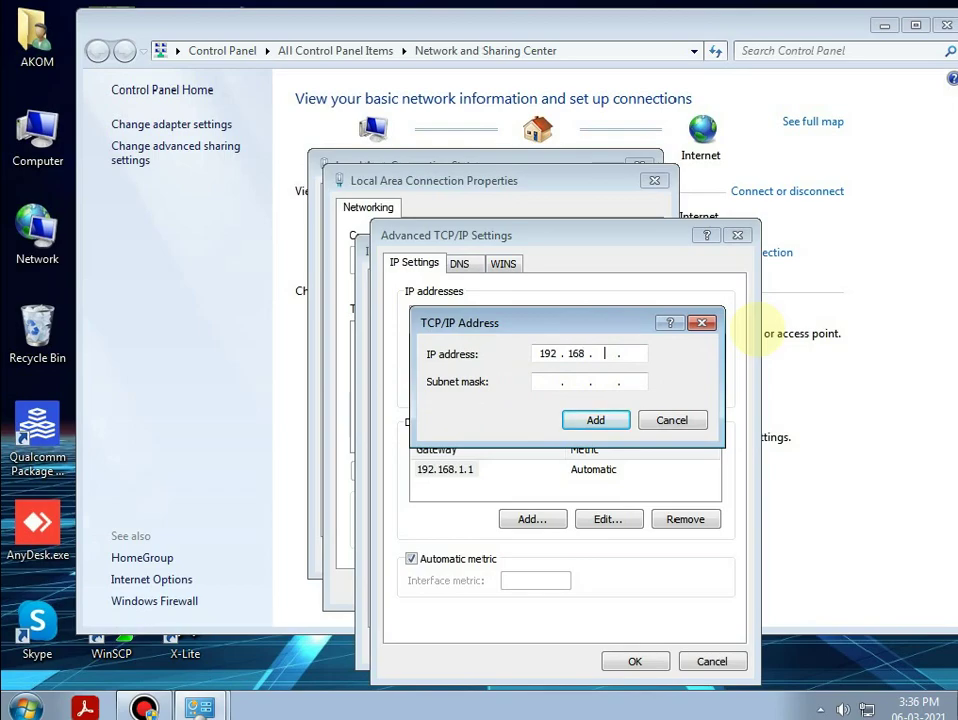
type("98 . 69")
left_click(547, 381)
left_click(605, 424)
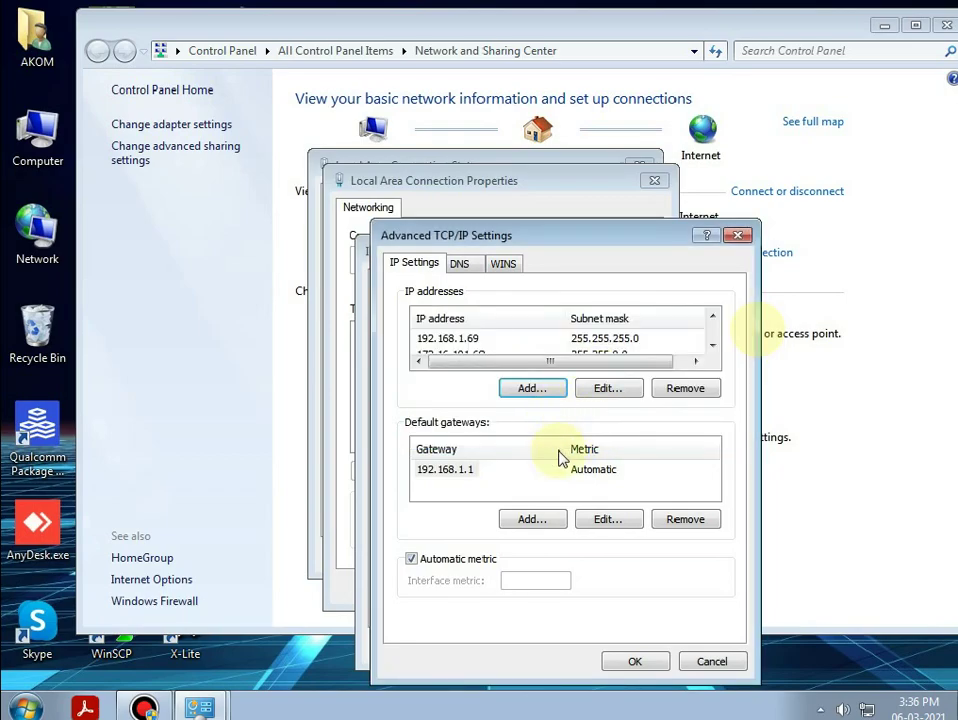
- Save the advanced TCP/IP and IPv4 settings, then close the connection properties and status windows
left_click(634, 661)
left_click(622, 648)
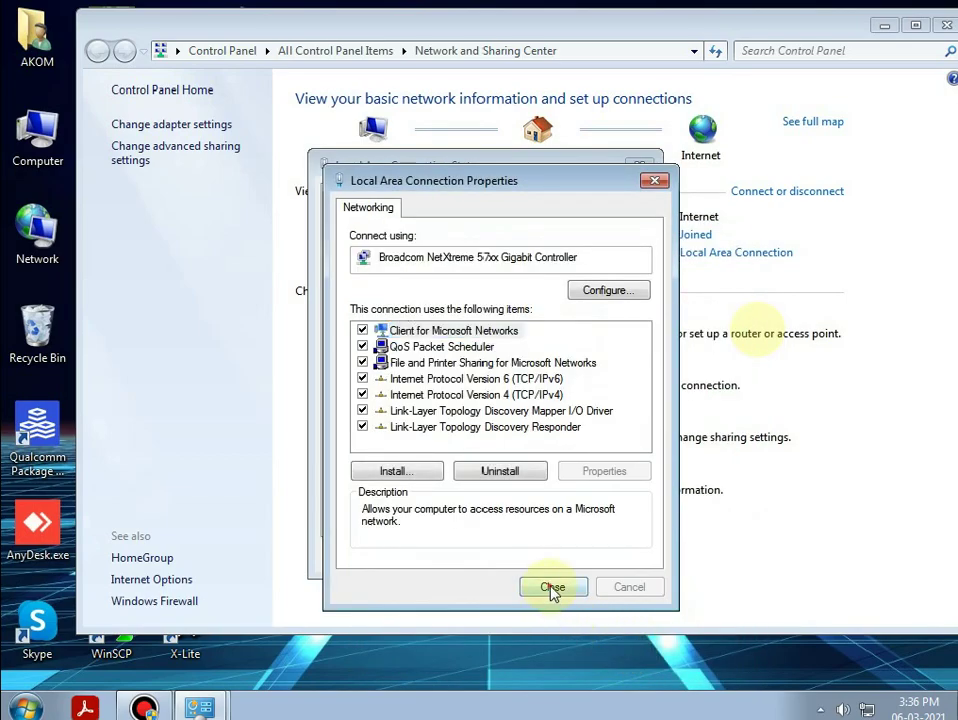
left_click(553, 588)
left_click(620, 562)
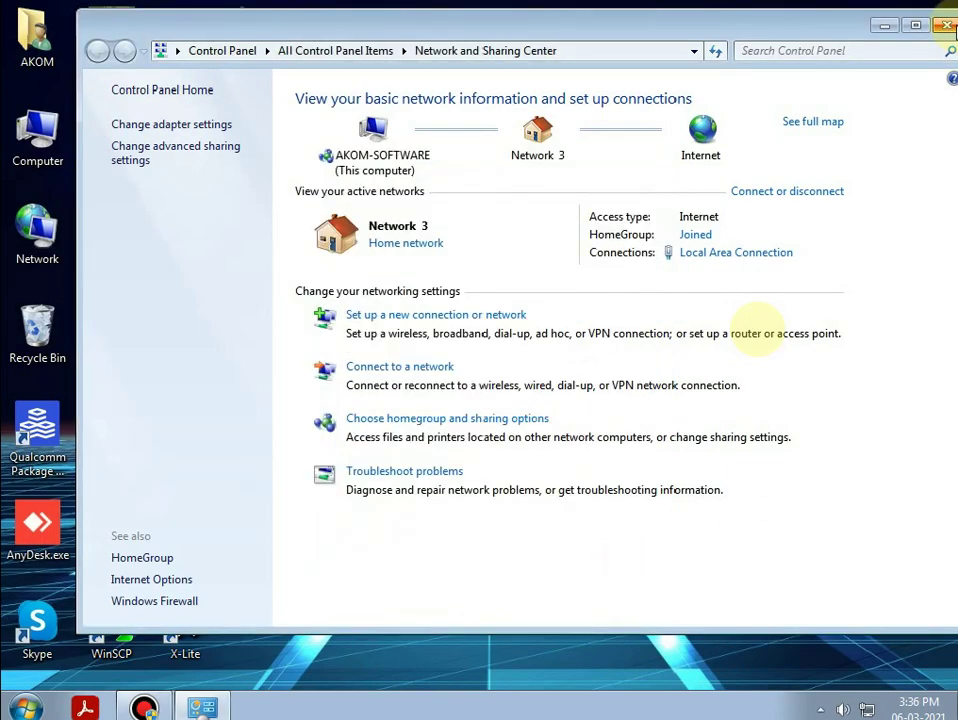
- Close Network and Sharing Center, launch Chrome and load 172.16.101.1
left_click(946, 25)
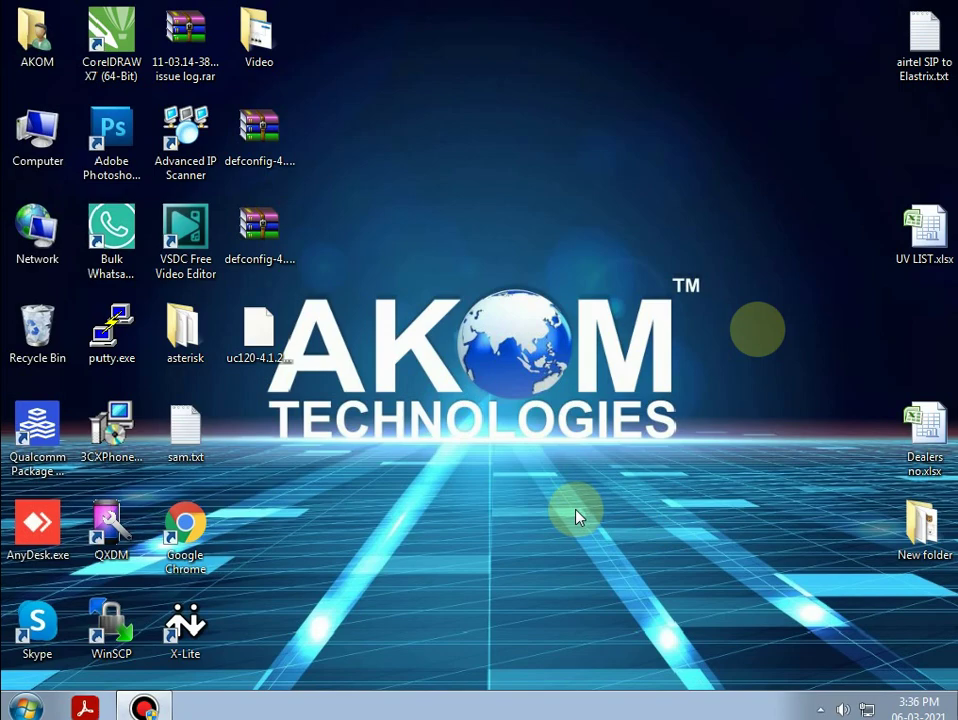
double_click(195, 540)
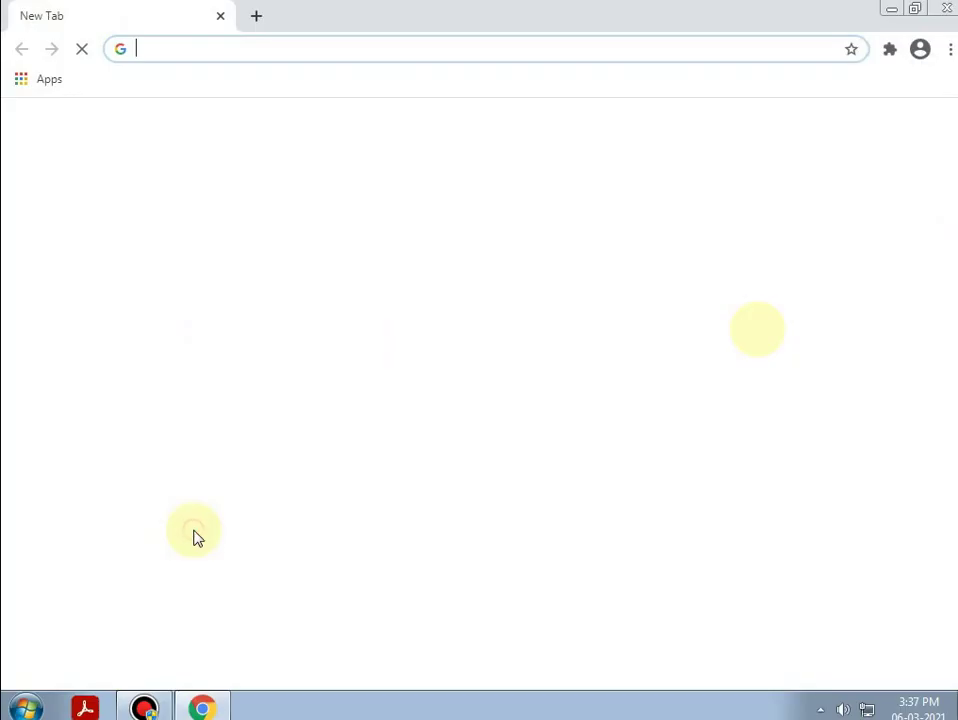
left_click(155, 48)
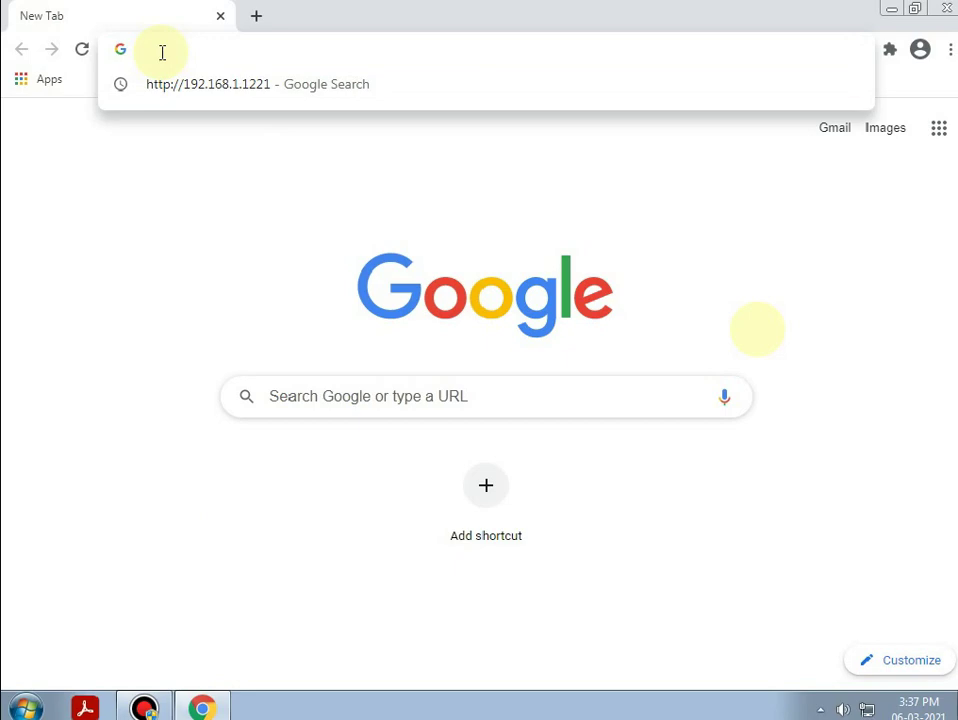
type("172.16.")
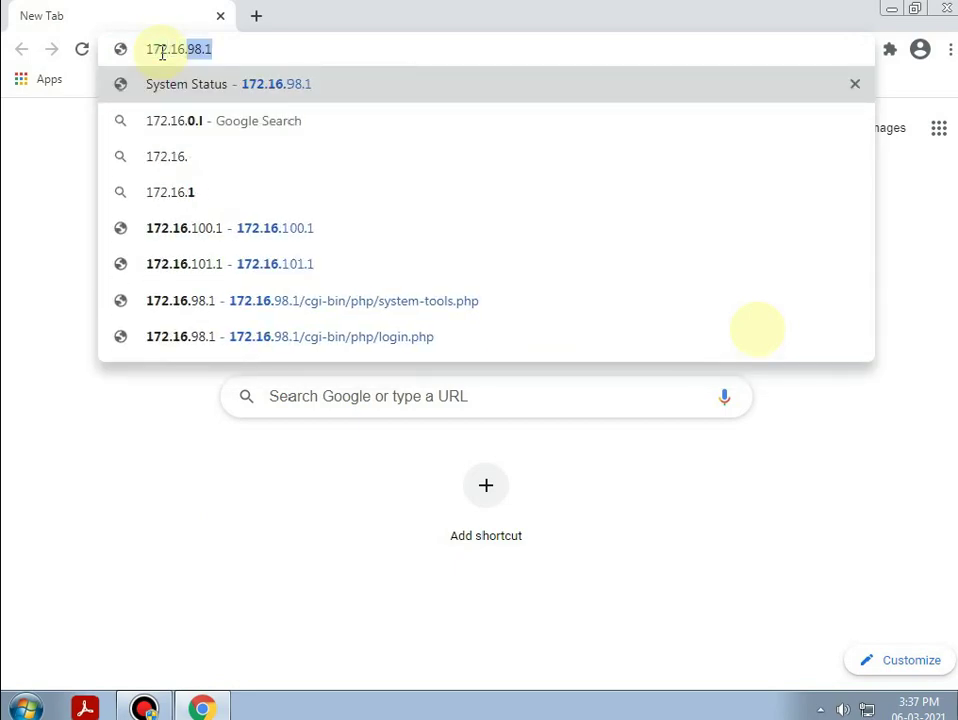
type("101.1")
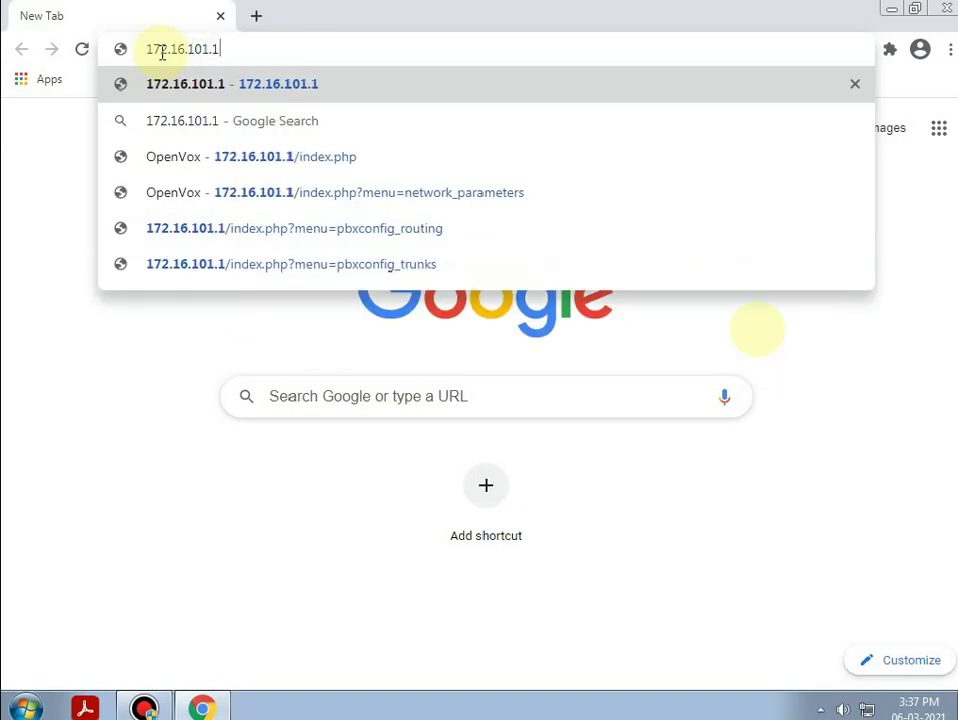
key("Return")
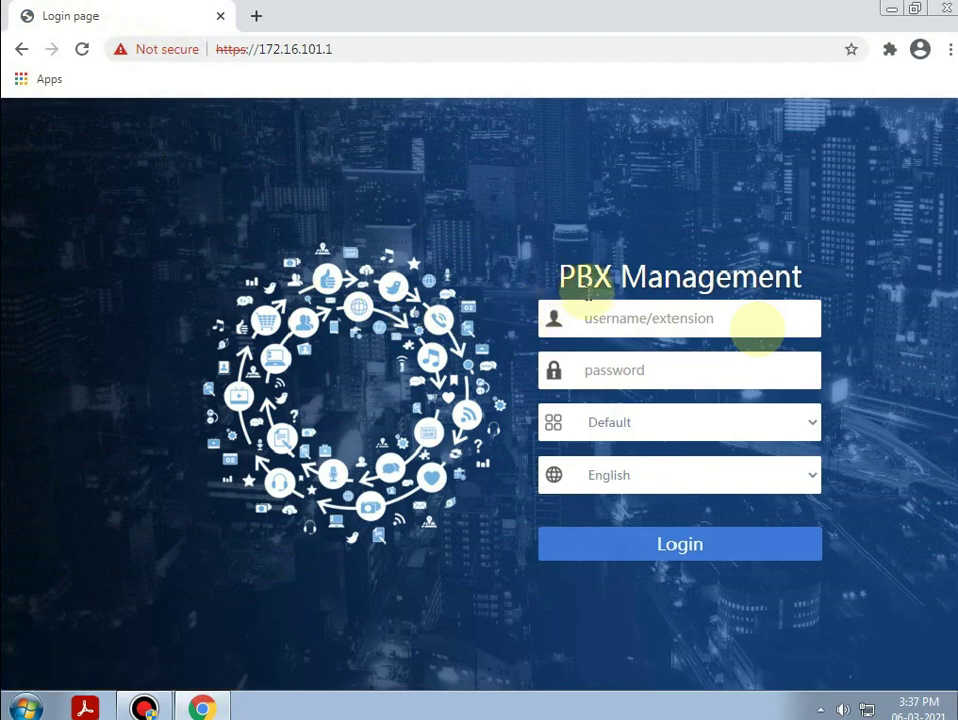
- Log in with the saved administrator username and password, then dismiss the Change Password prompt
left_click(596, 324)
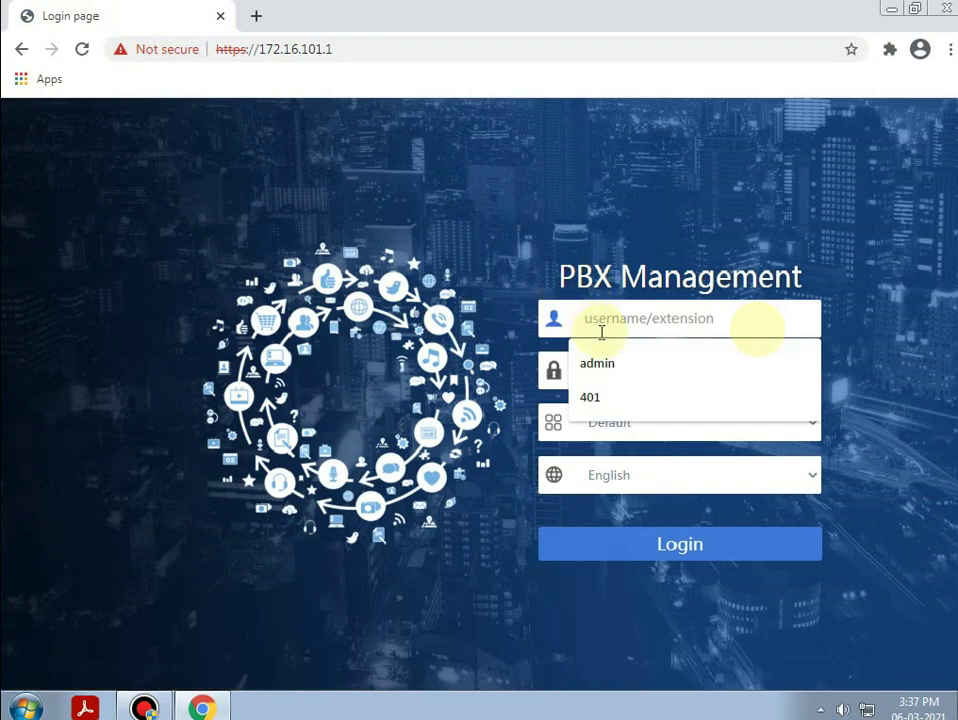
left_click(616, 366)
left_click(616, 367)
type("•••••")
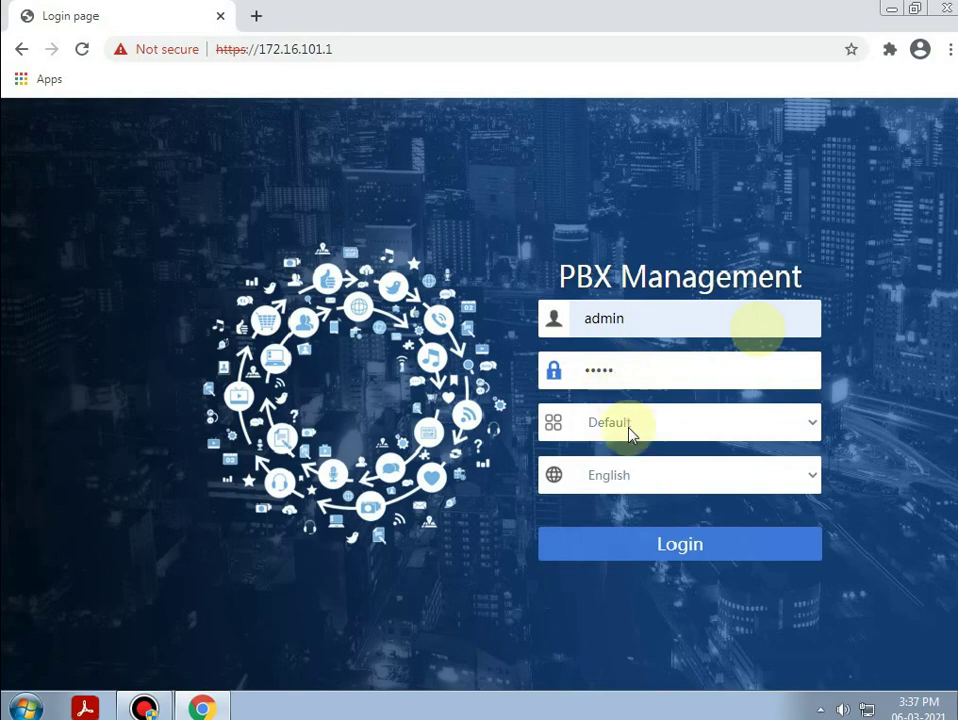
left_click(677, 548)
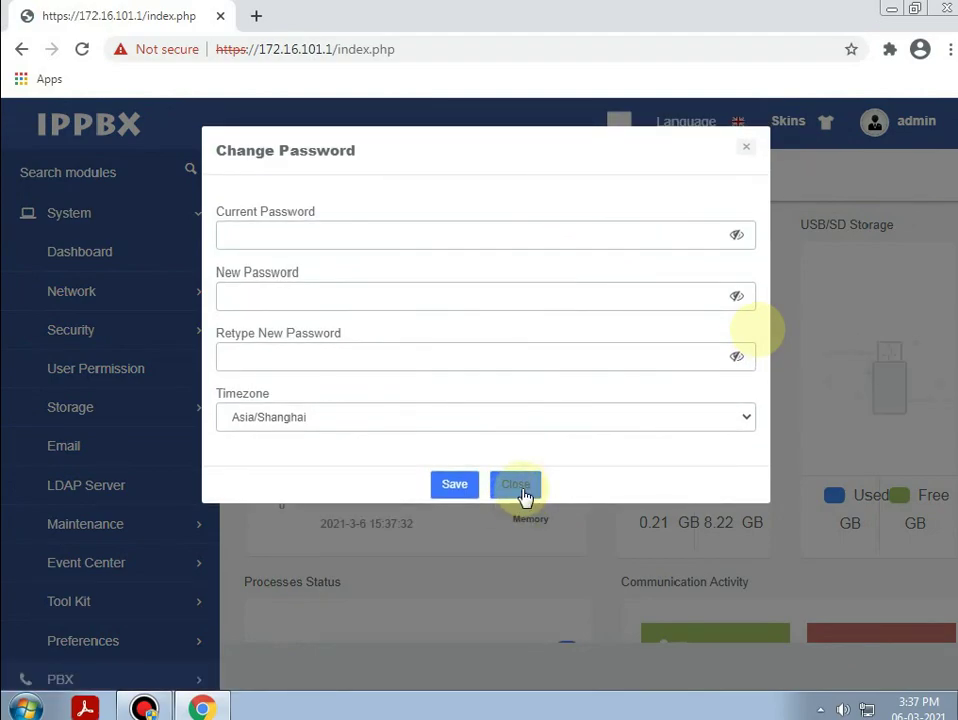
left_click(518, 486)
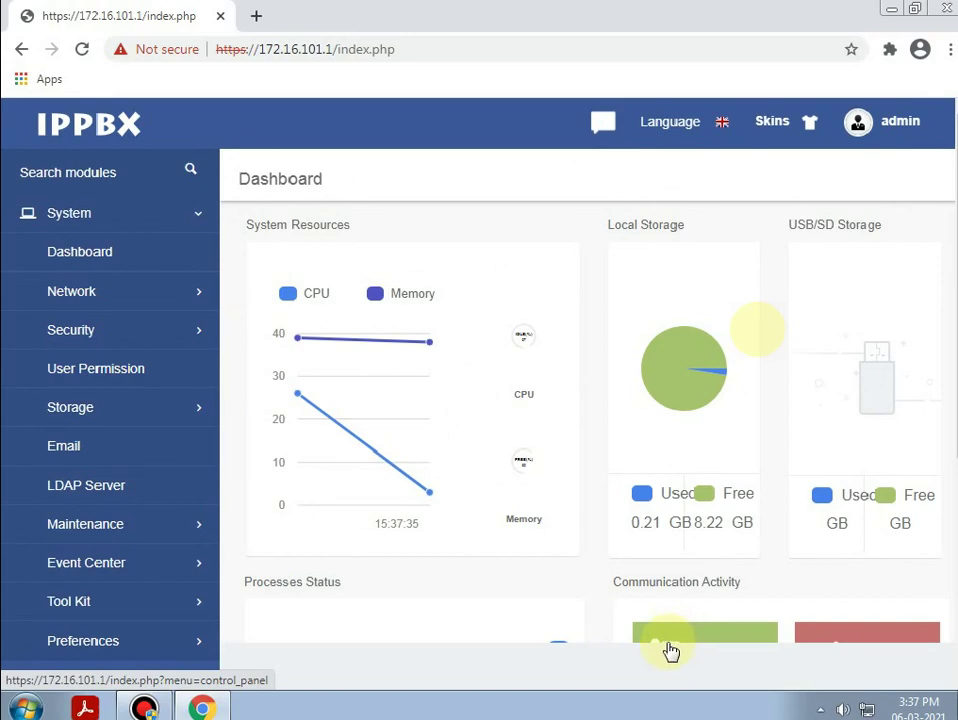
- Open System > Network > Network Parameters and scroll down to the WAN IP address field
left_click(94, 293)
left_click(108, 331)
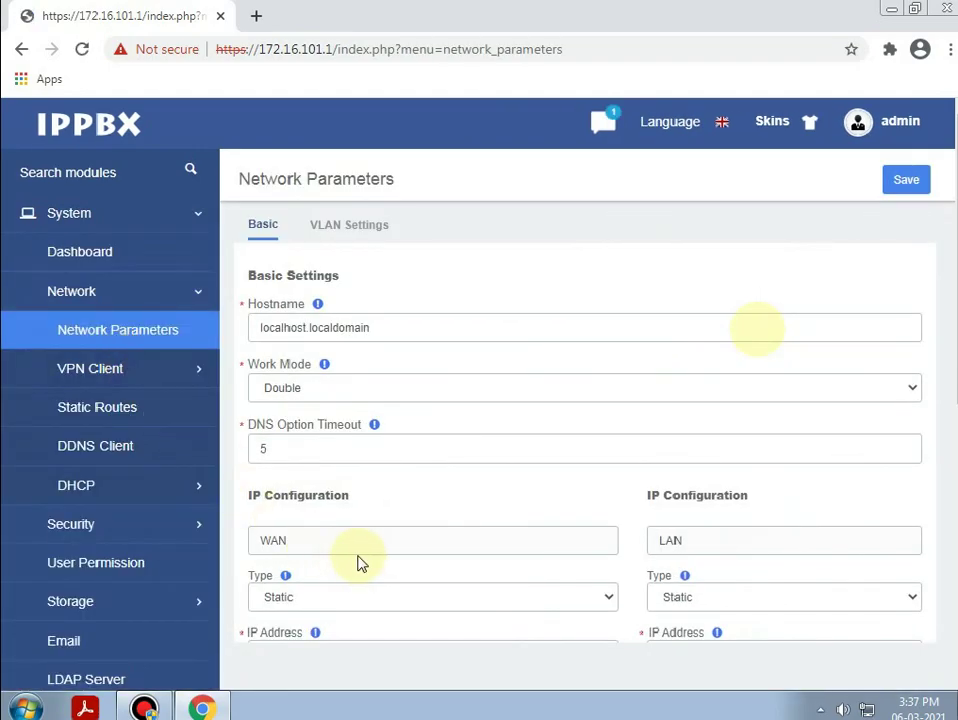
scroll(359, 565, "down", 1)
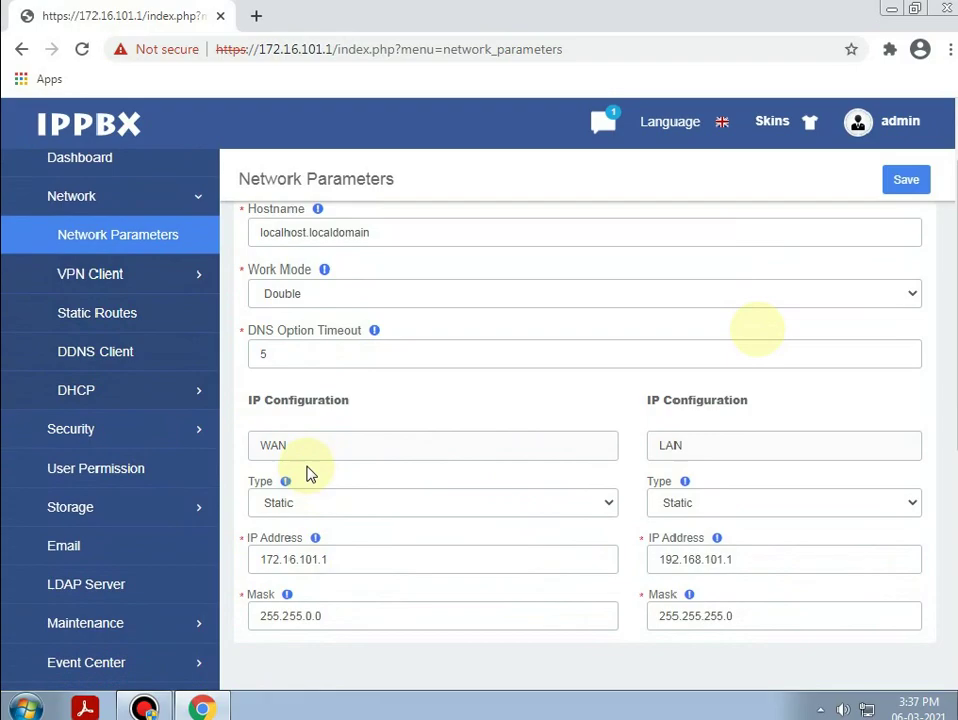
scroll(309, 518, "down", 1)
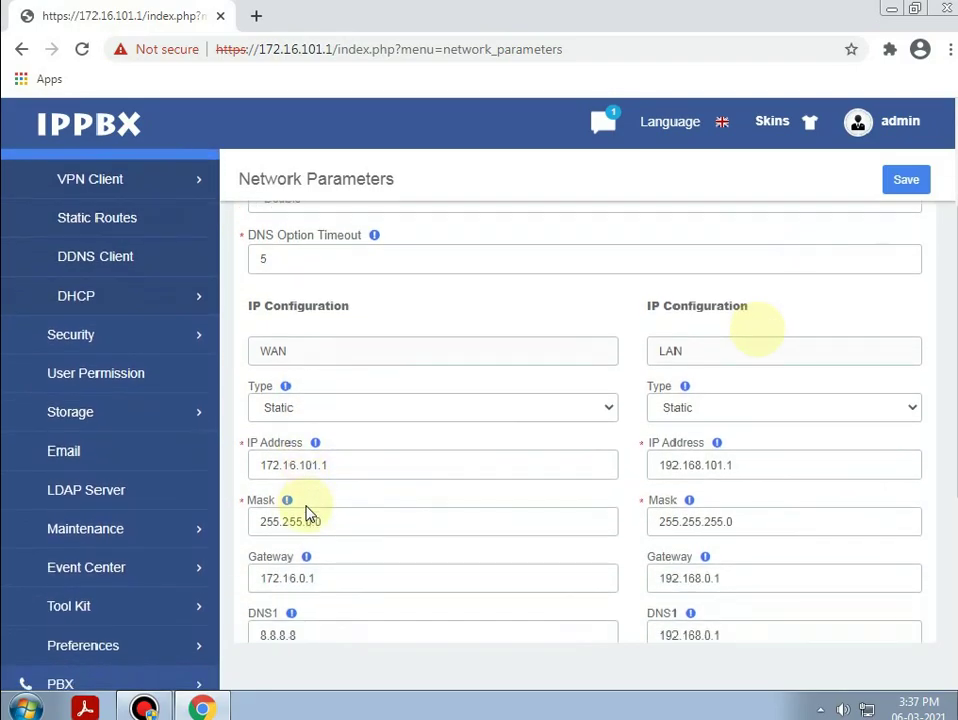
scroll(309, 514, "down", 1)
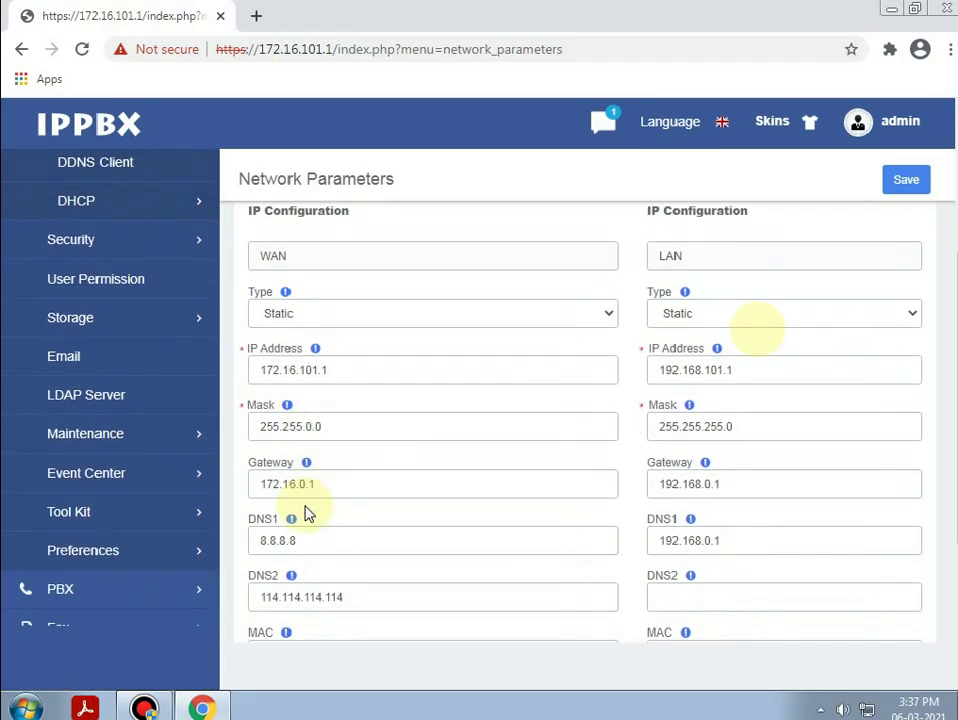
mouse_move(307, 466)
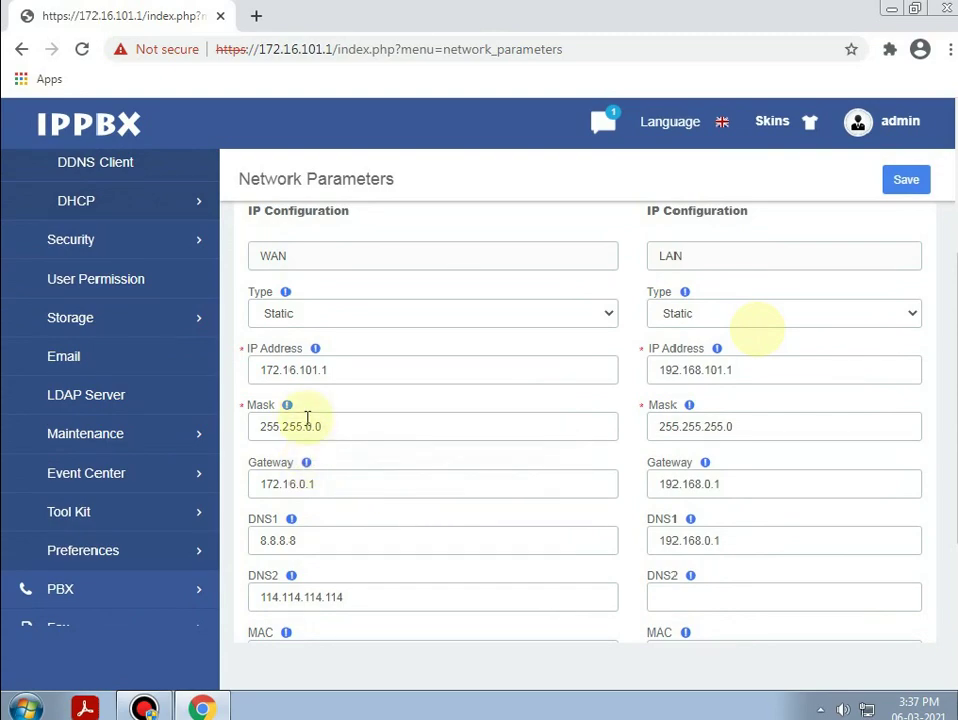
left_click_drag(338, 371, 278, 397)
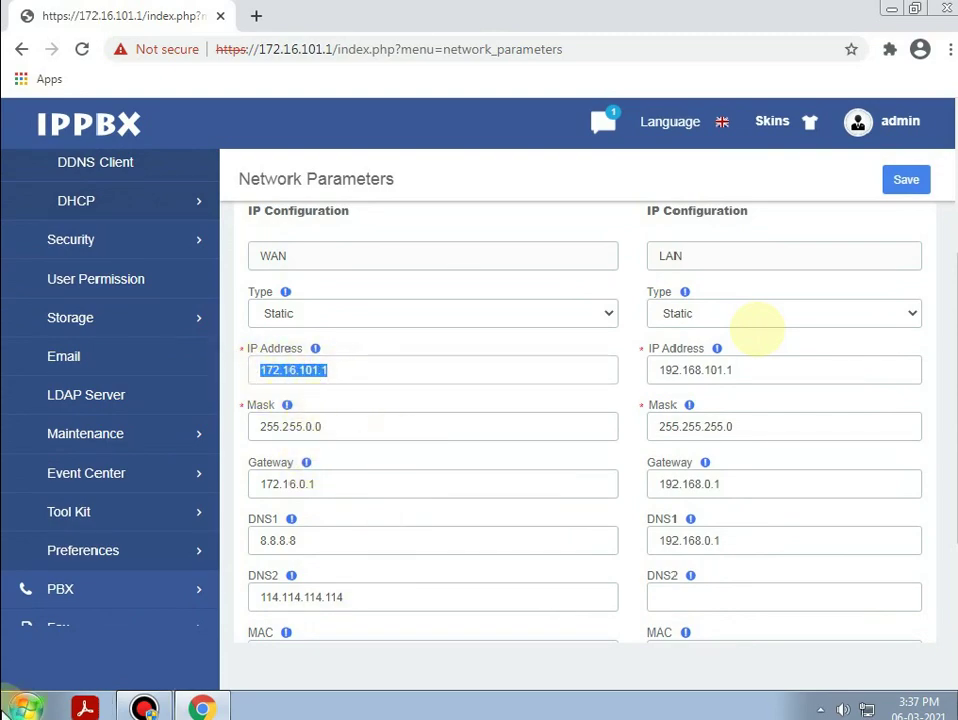
left_click(25, 707)
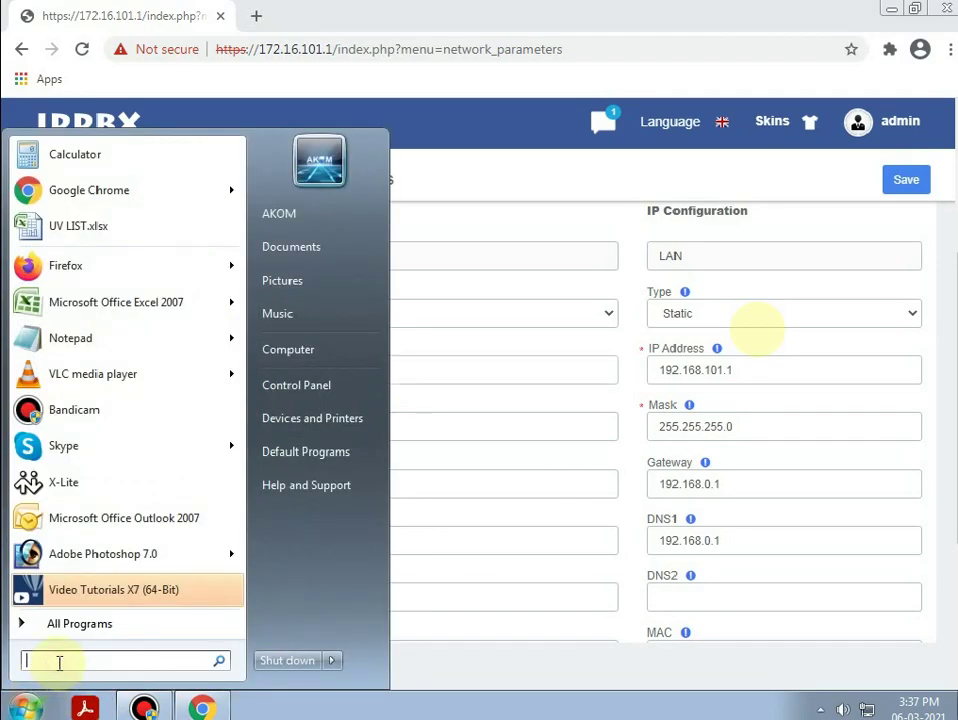
type("ping")
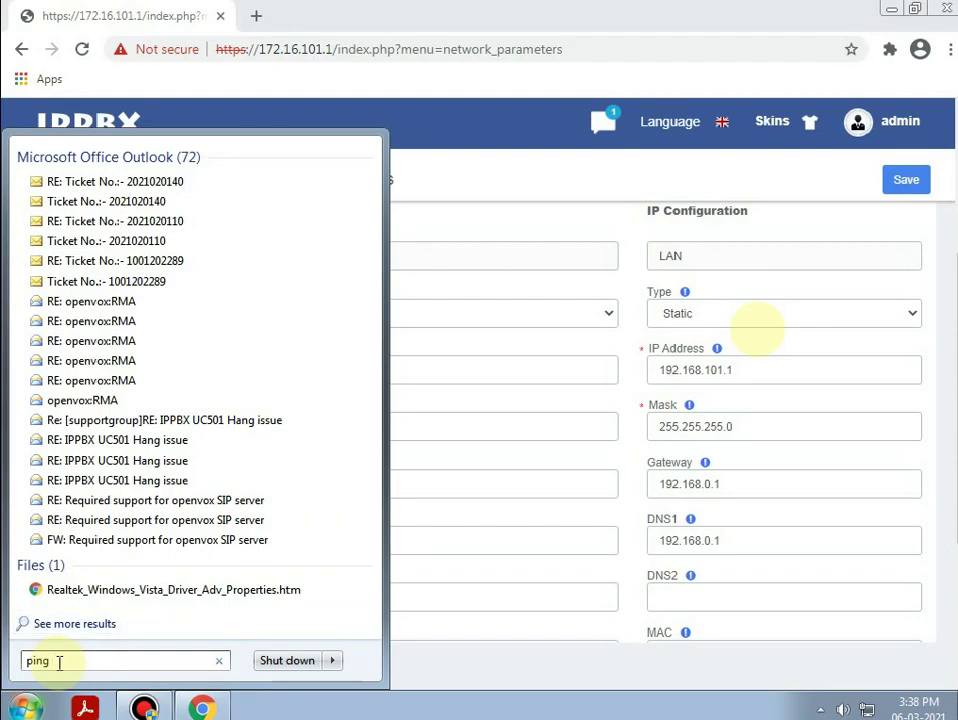
type(" 192")
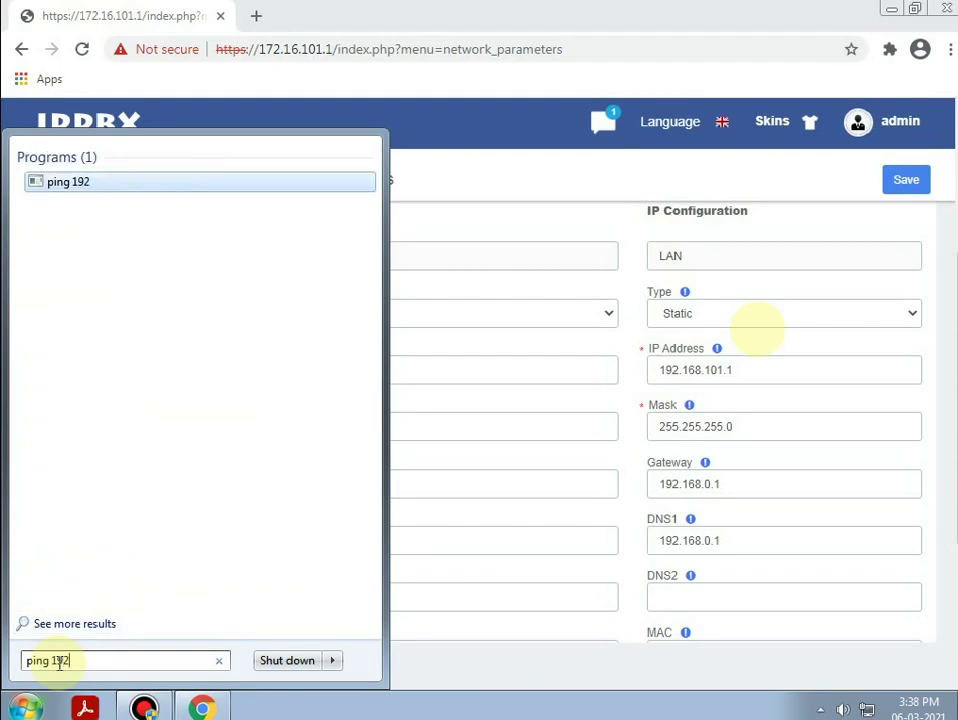
type(".168.1.25 -t")
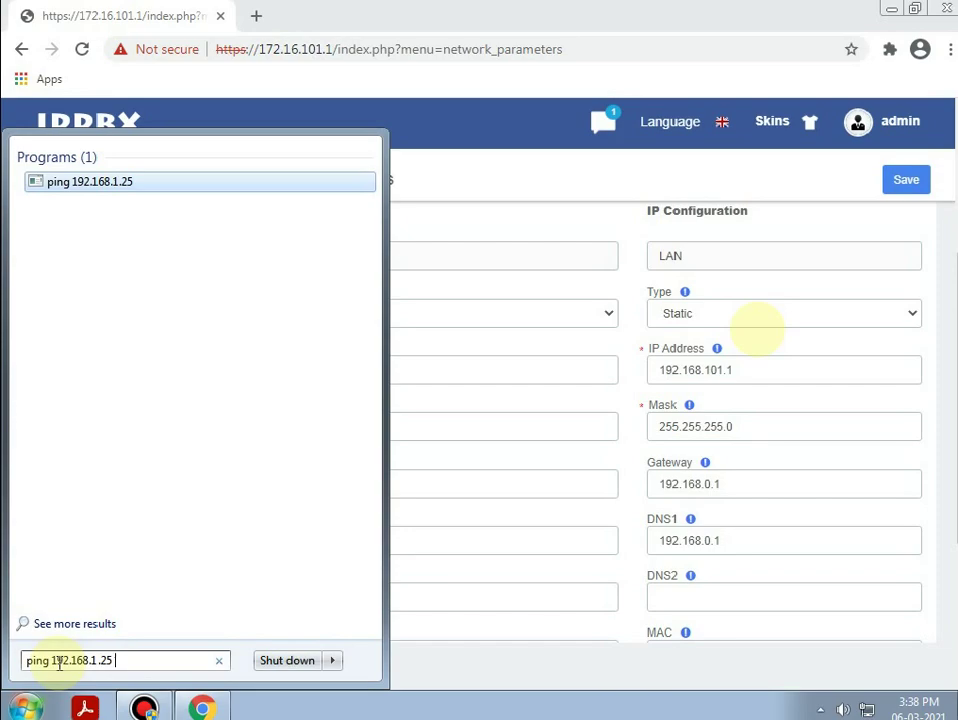
key("Return")
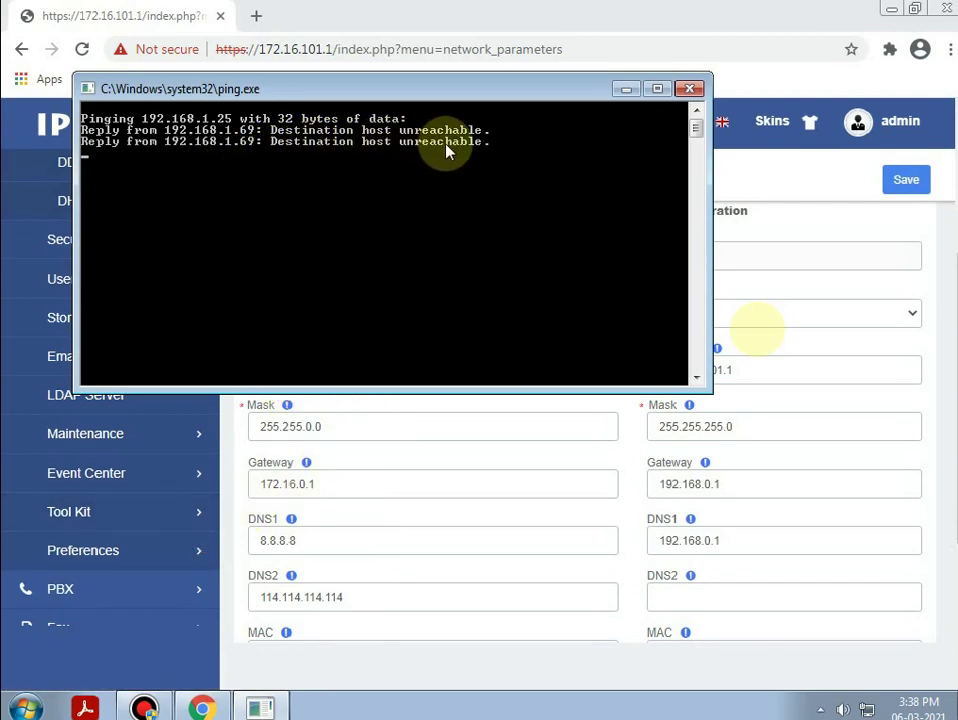
left_click(693, 91)
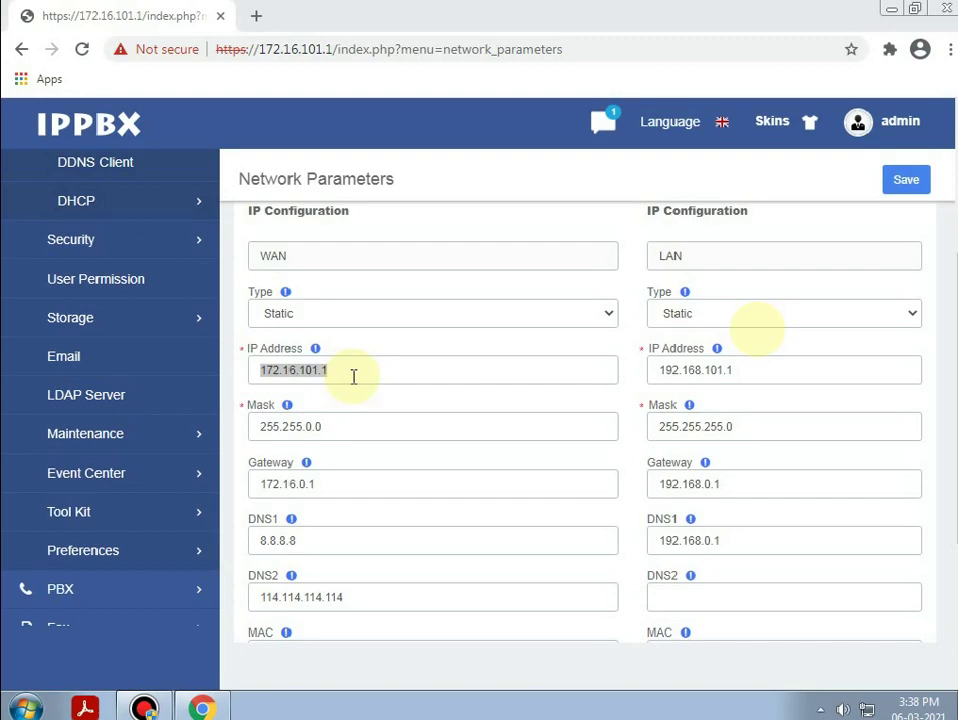
- Replace the WAN IP, mask and gateway with 192.168.1.25, 255.255.255.0 and 192.168.1.1, then save
left_click_drag(342, 376, 305, 378)
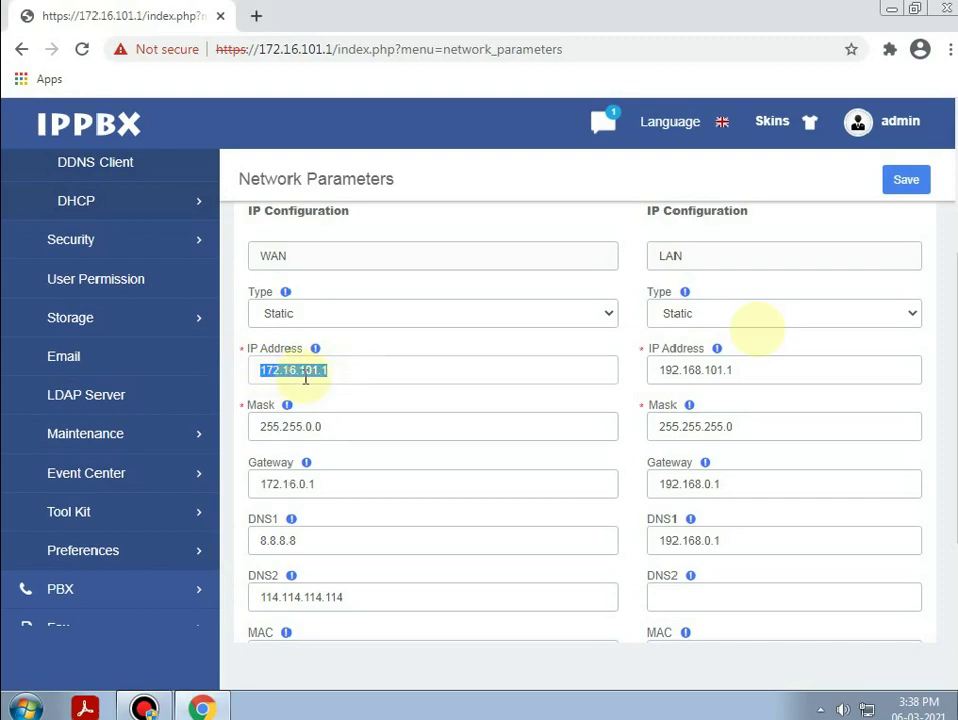
type("192.168.1.25")
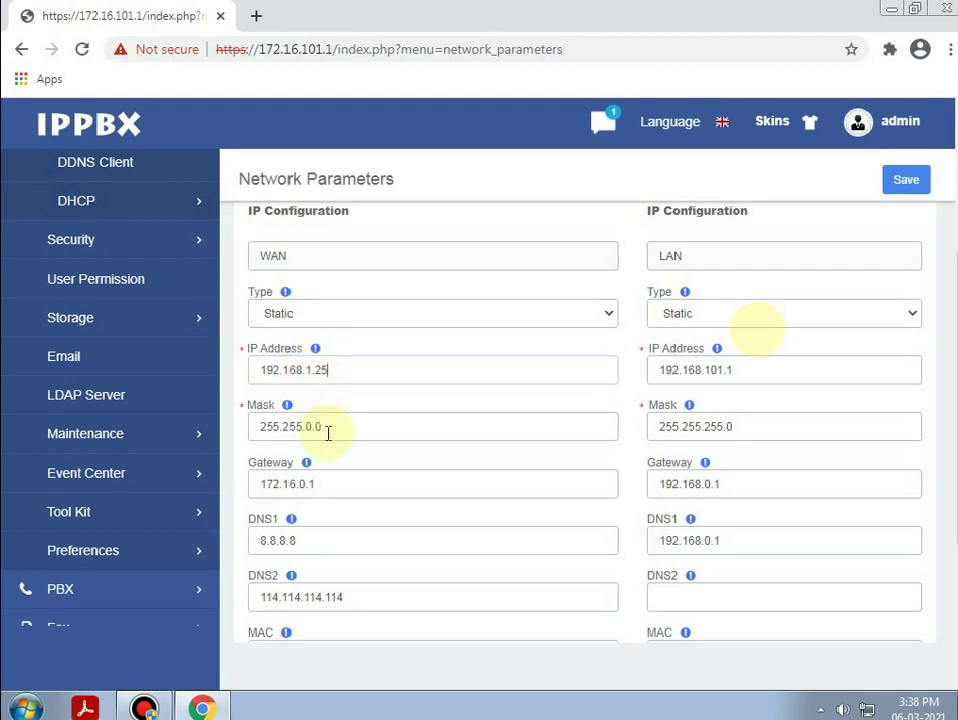
left_click_drag(327, 428, 205, 437)
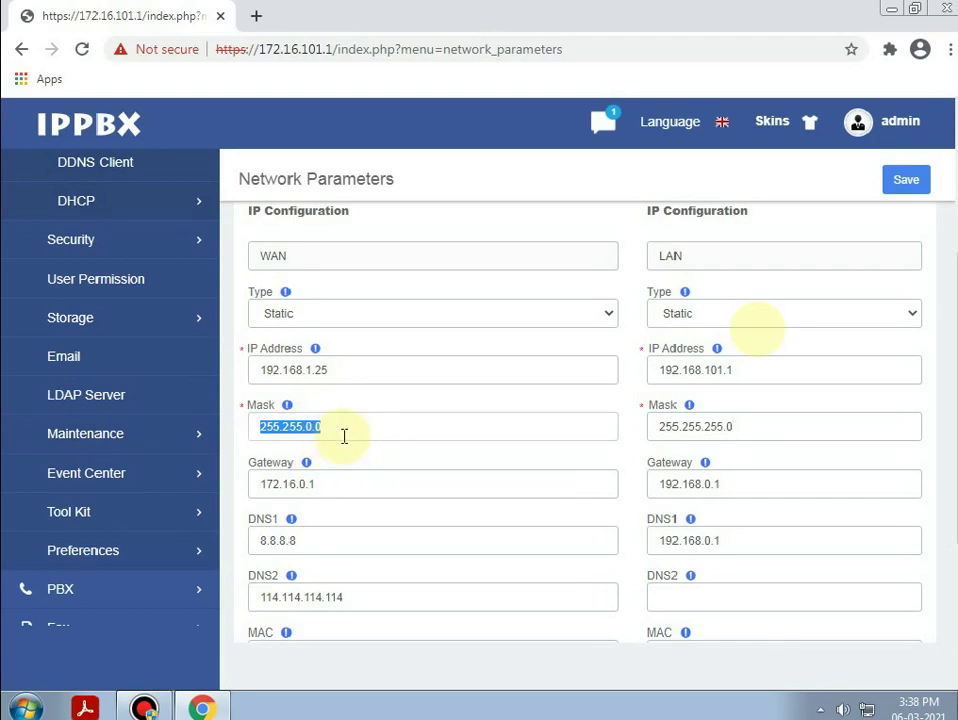
type("255.255")
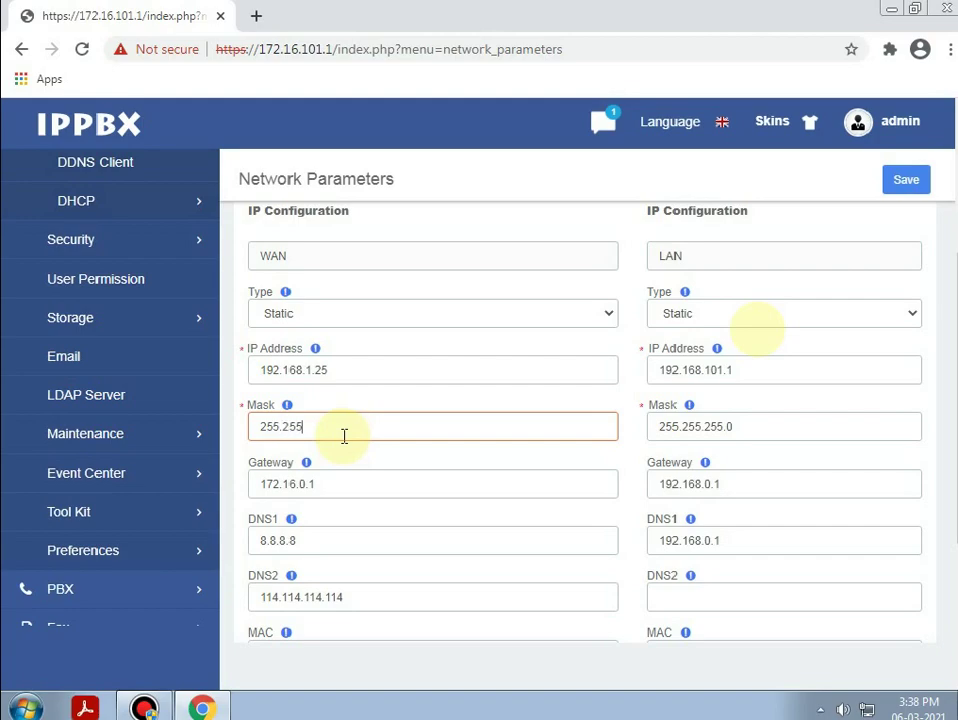
type(".255.0")
left_click(325, 481)
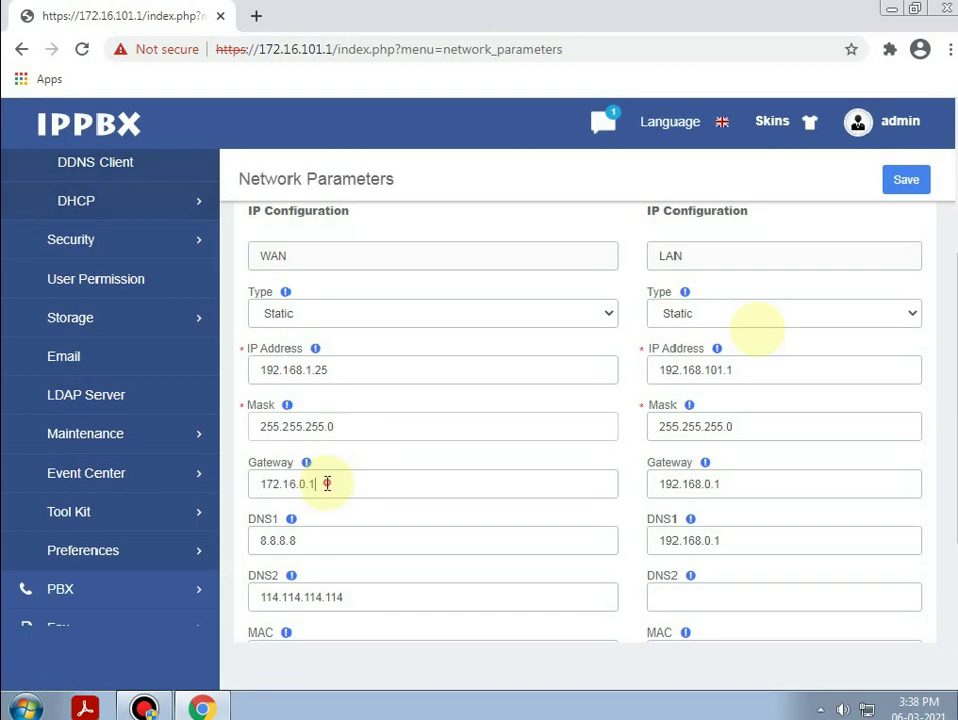
left_click_drag(327, 483, 250, 485)
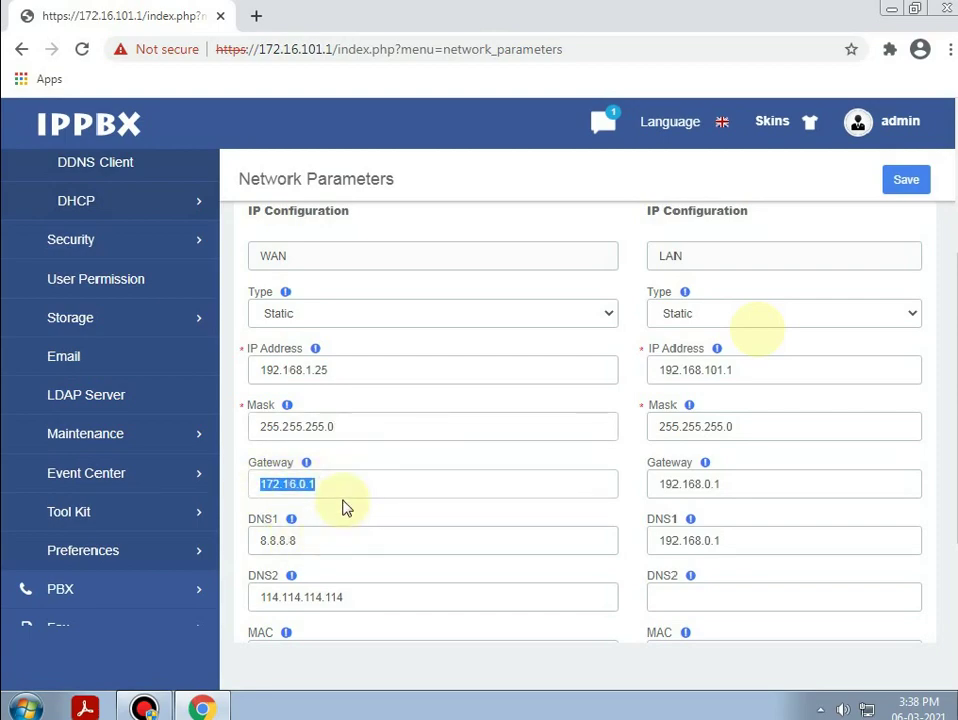
type("192.1")
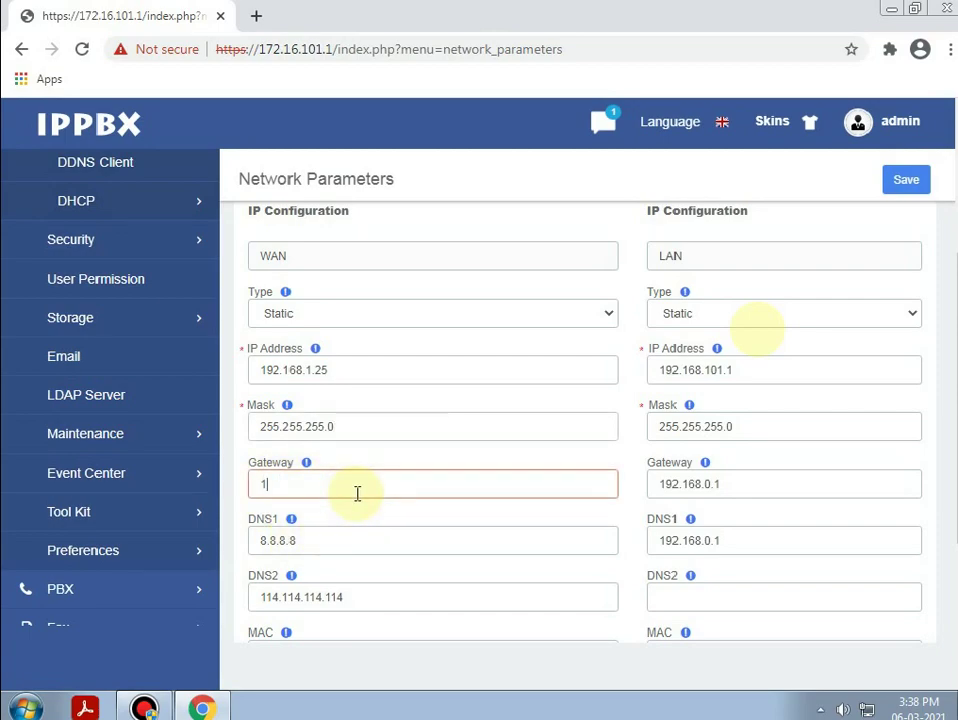
type("68.1.1")
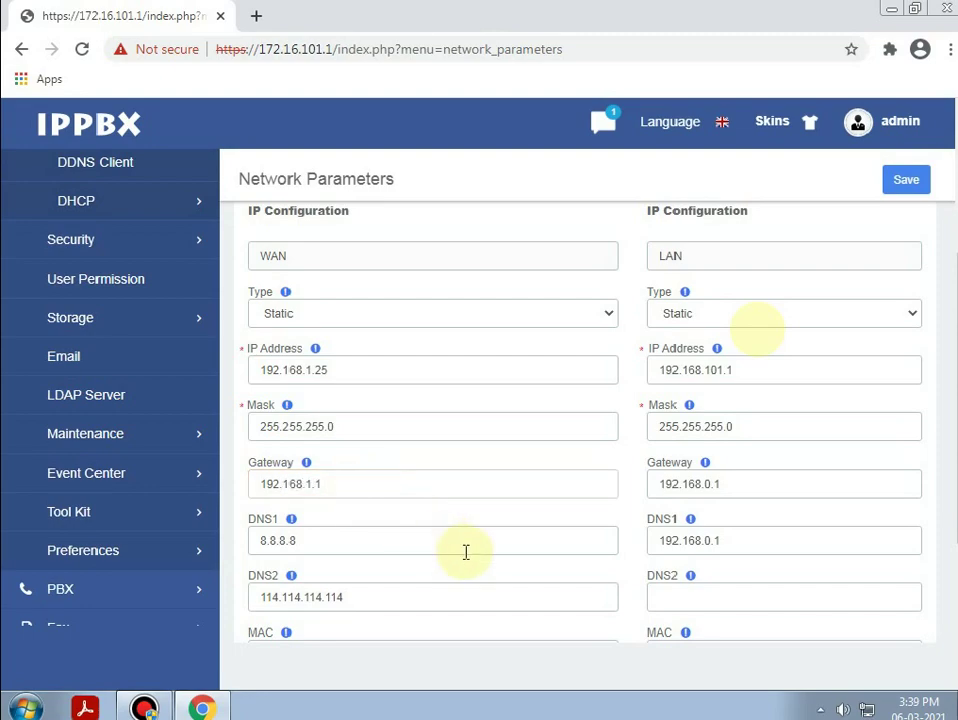
left_click(906, 181)
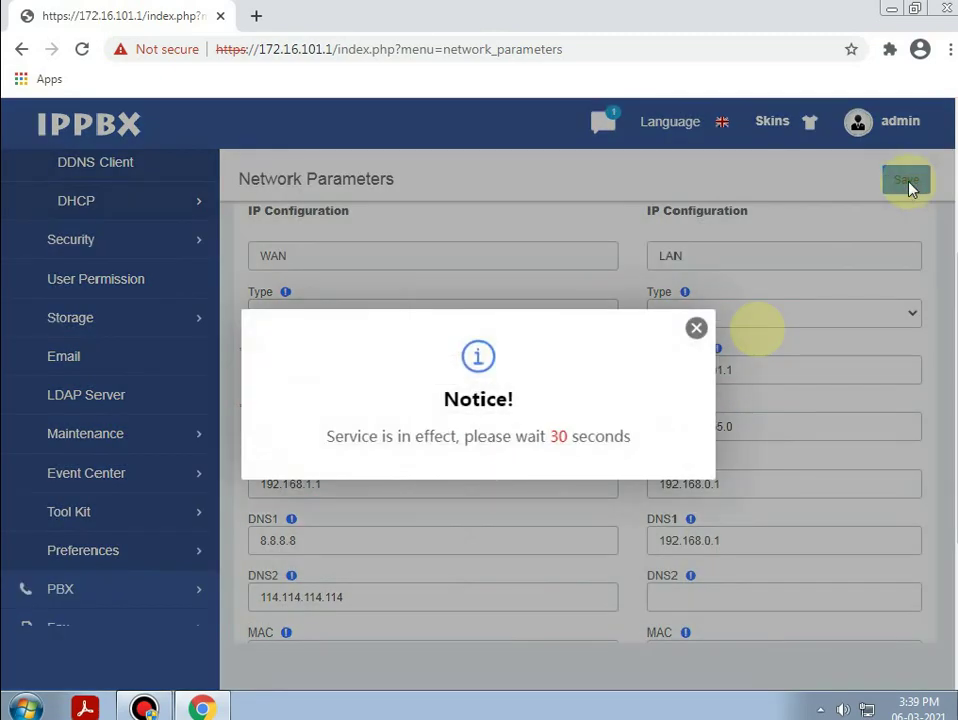
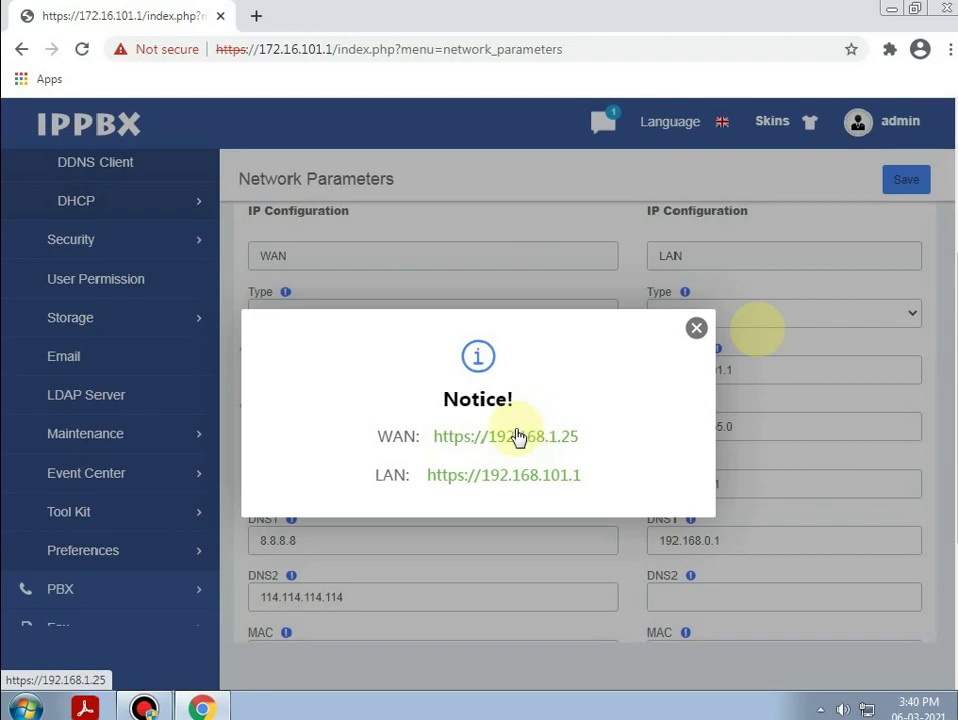
- Dismiss the notice listing WAN 192.168.1.25 and LAN 192.168.101.1
left_click(695, 327)
- Load the IPPBX login page at 192.168.1.25
left_click(569, 47)
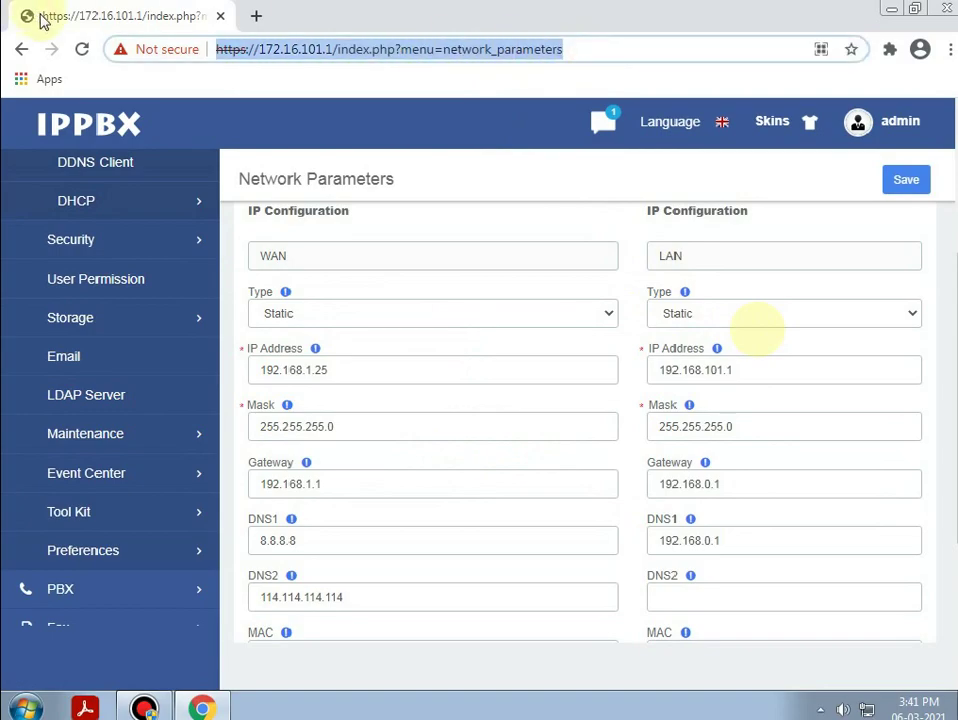
type("192.")
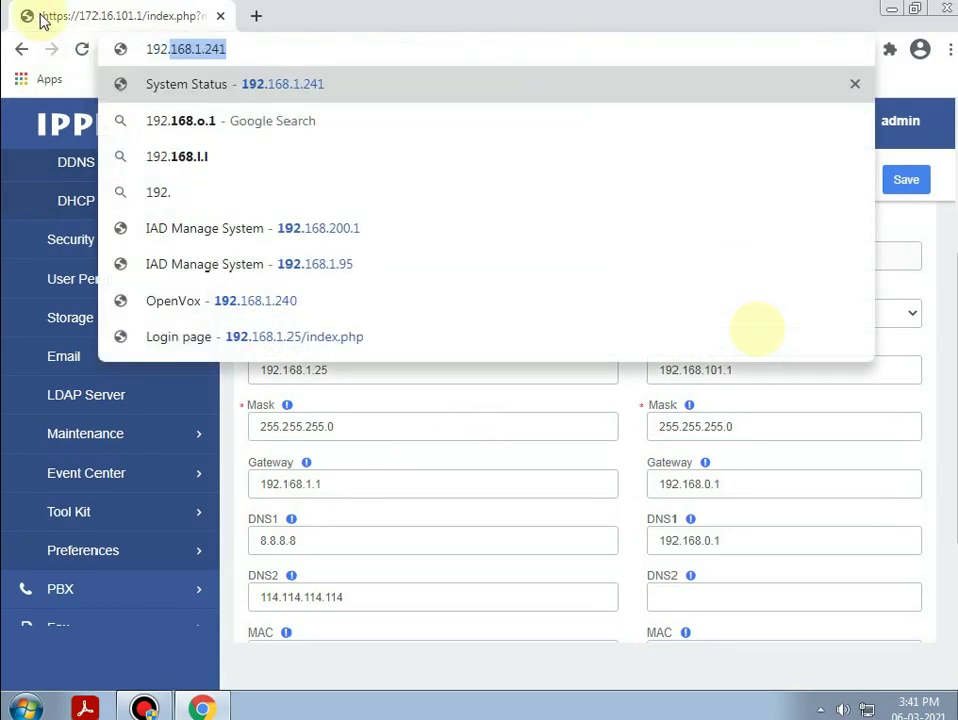
type("168.")
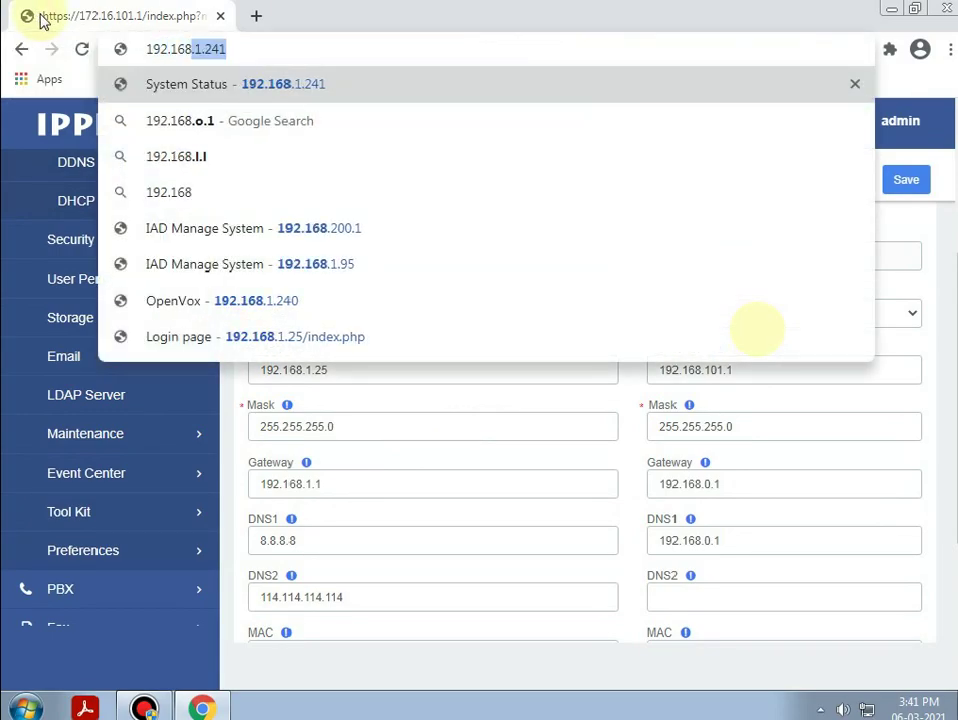
type("1.25")
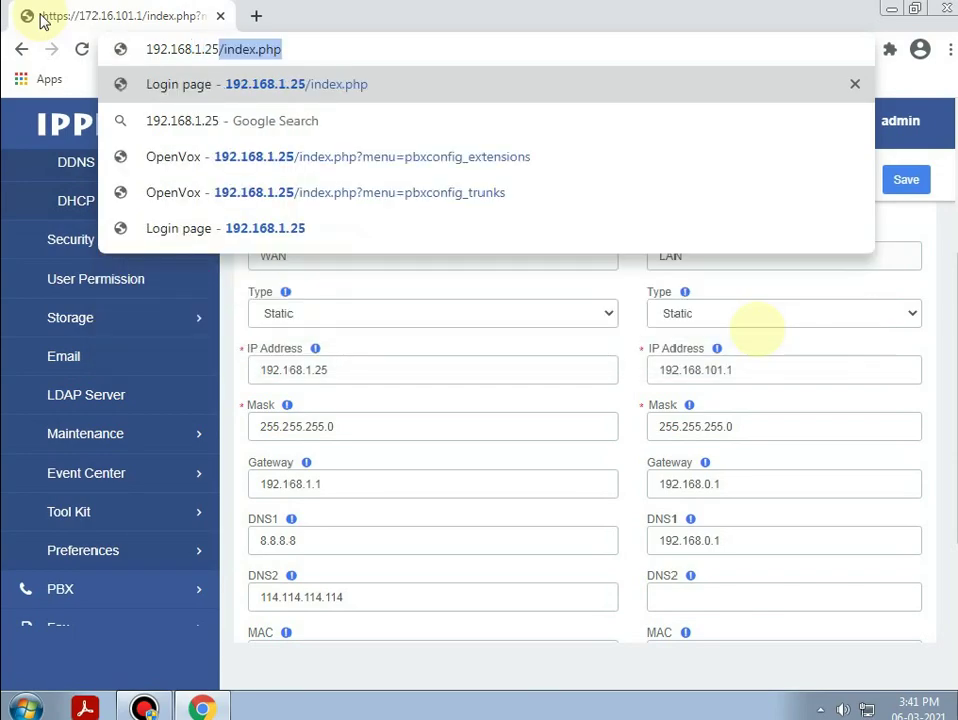
key("Return")
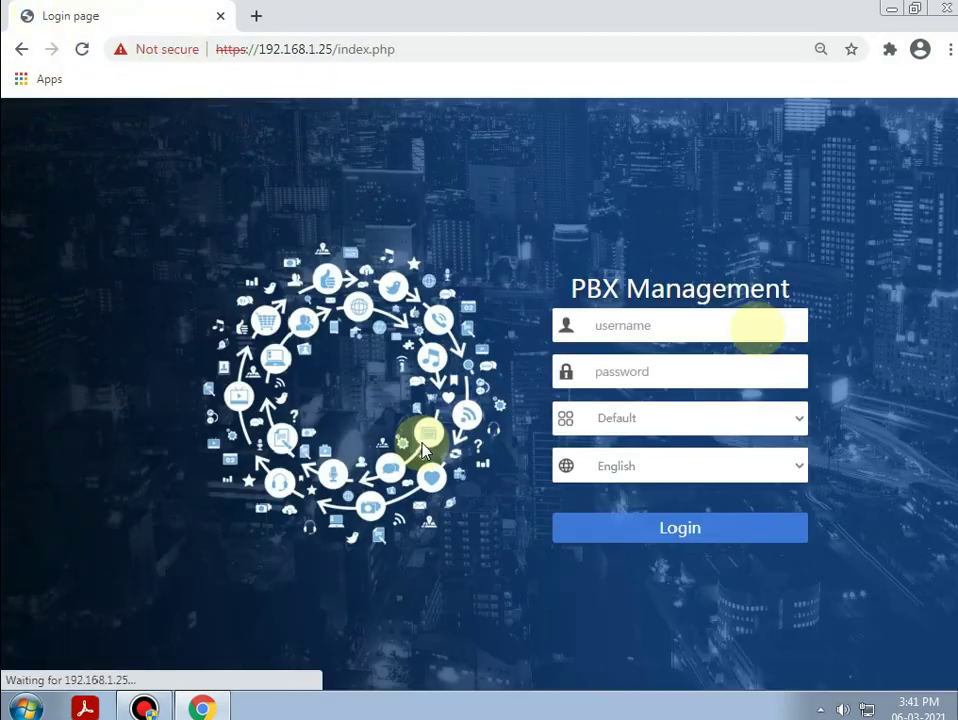
- Log in as admin, retrying with the corrected password
left_click(641, 326)
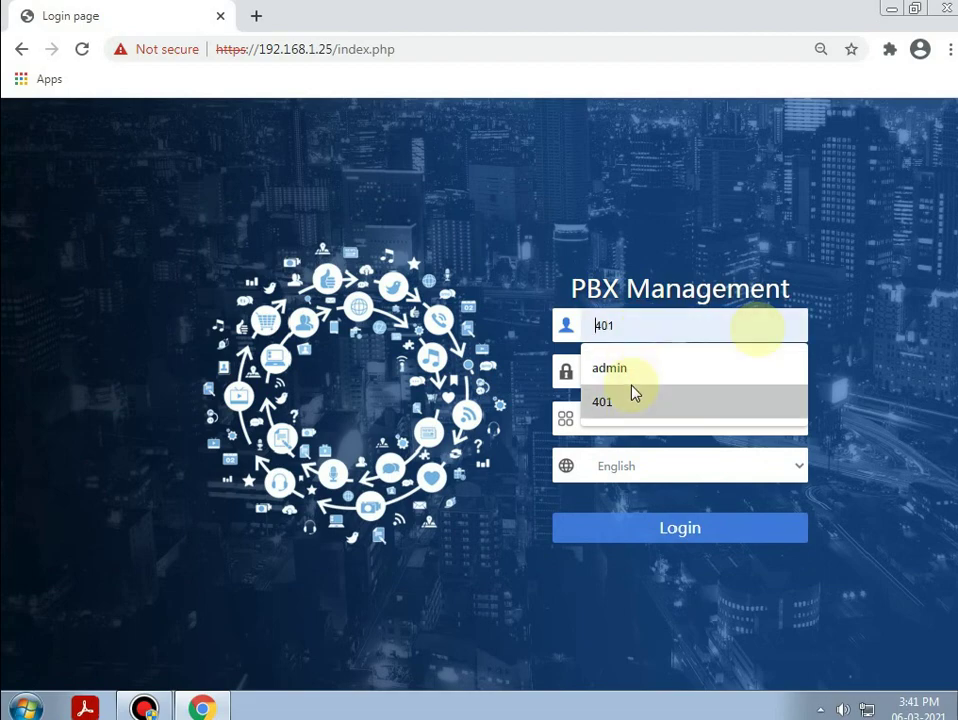
left_click(627, 372)
type("admin")
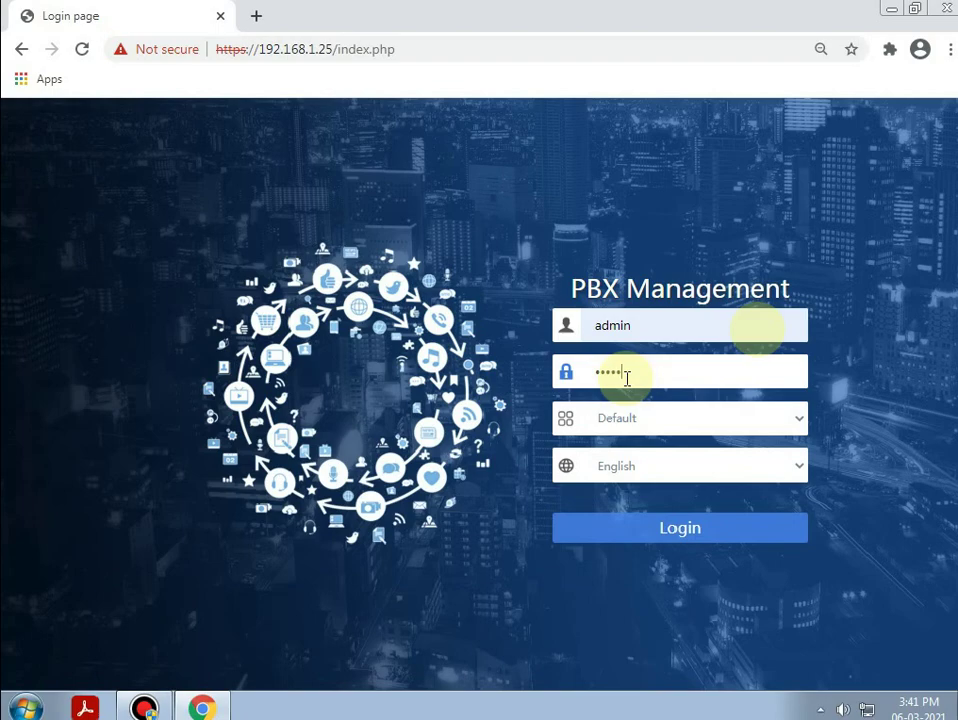
key("Return")
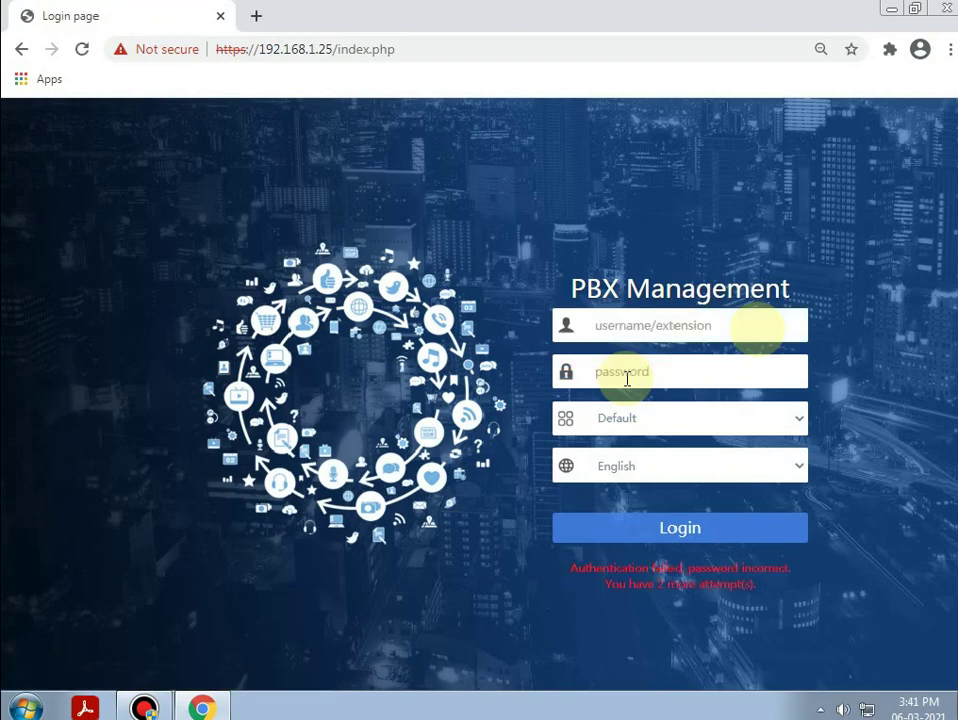
left_click(638, 335)
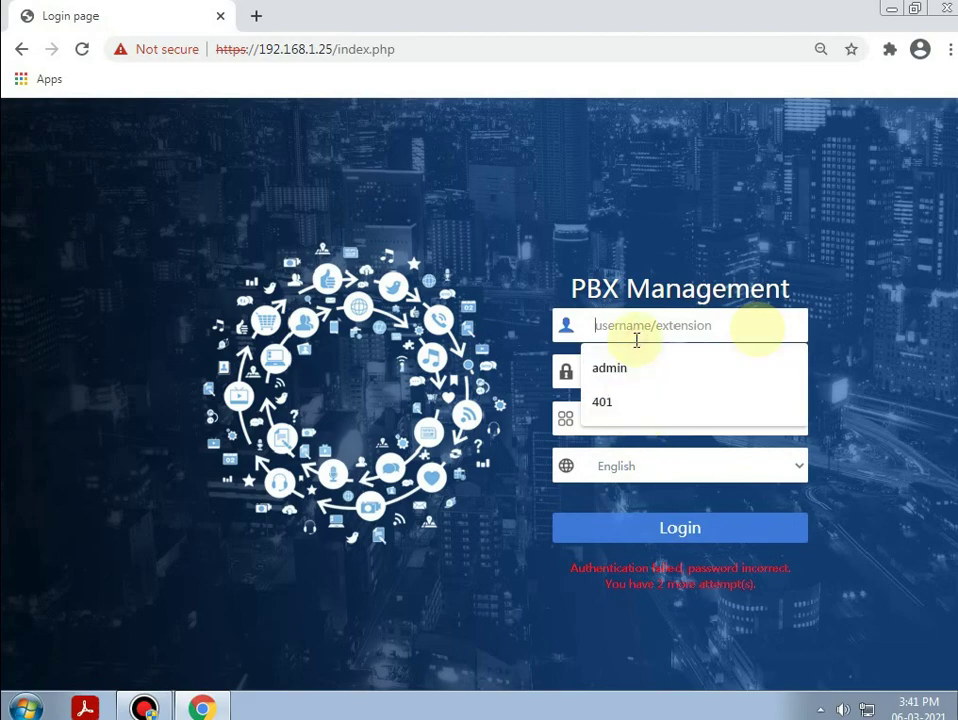
left_click(609, 367)
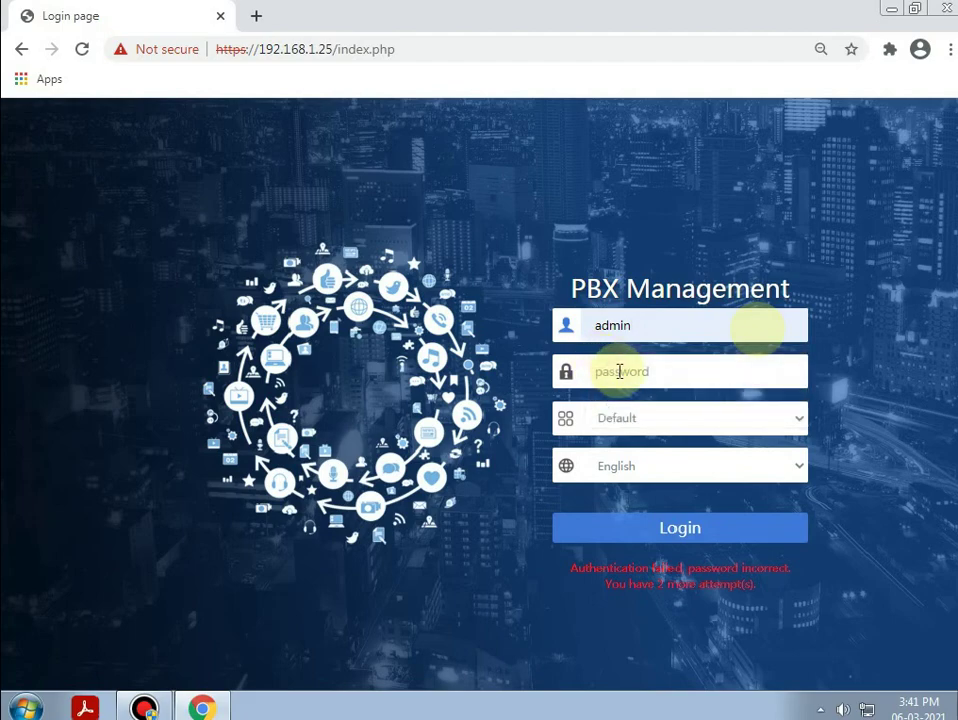
left_click(604, 372)
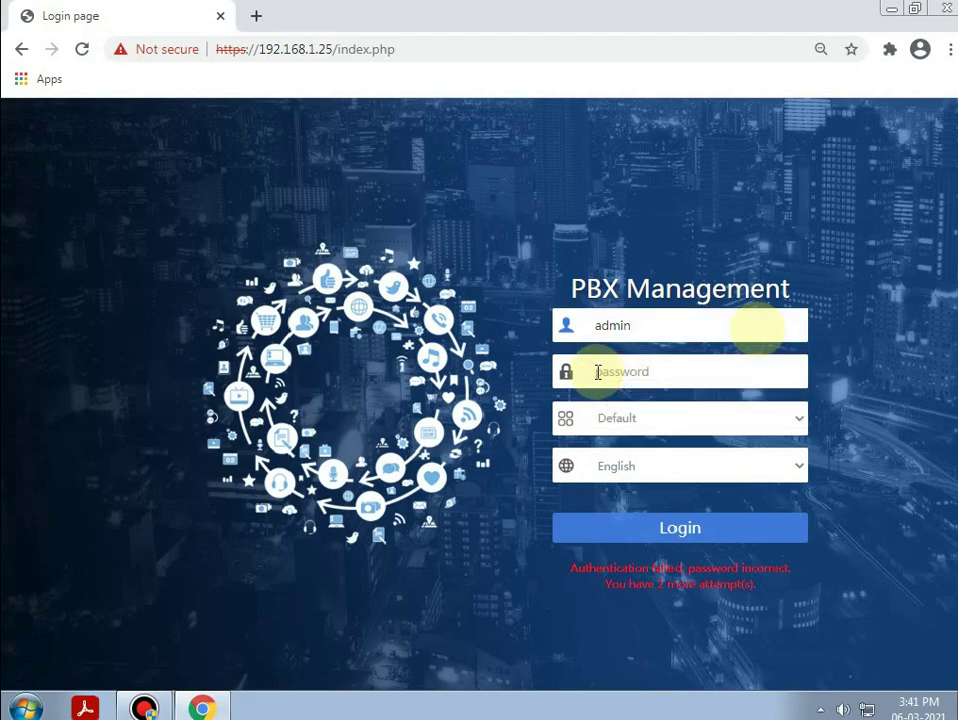
type("*****")
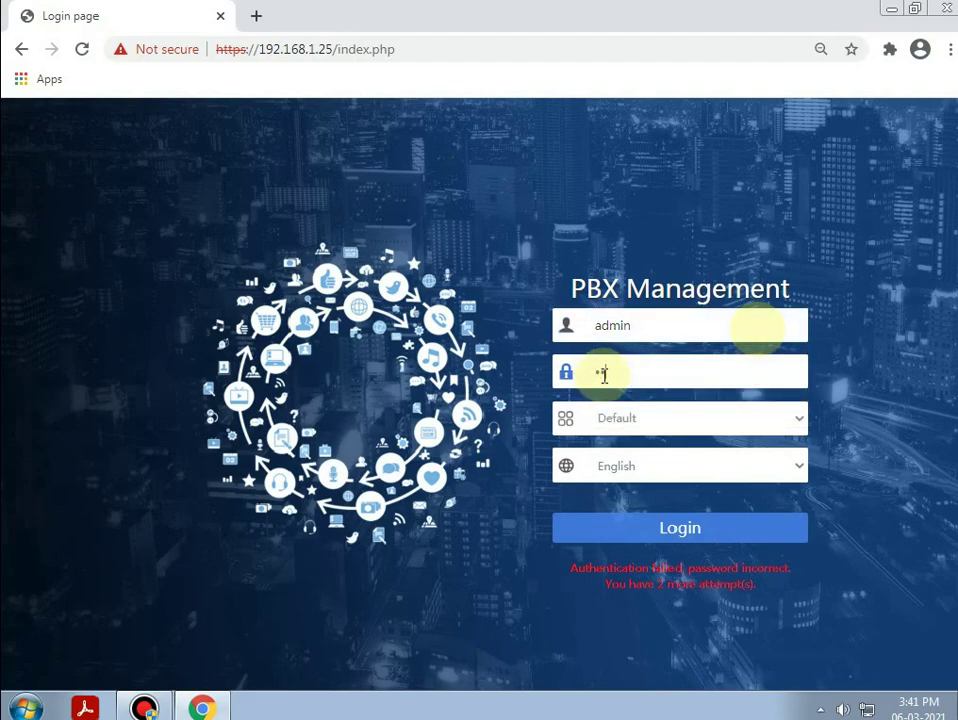
left_click(690, 533)
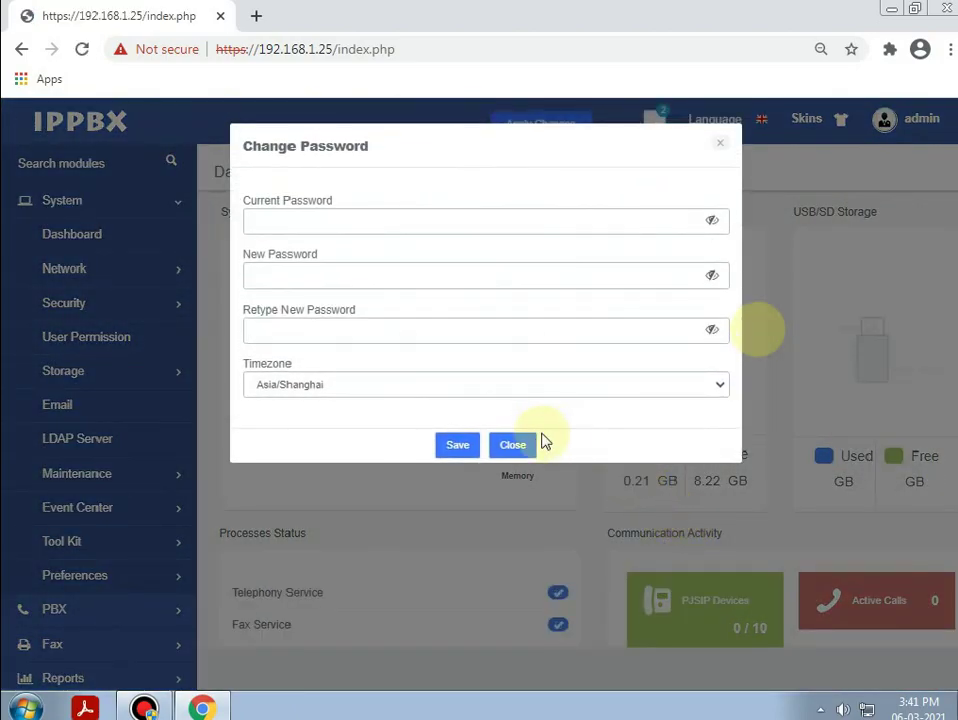
- Dismiss the password reminder and open PBX > Extensions, listing extensions 101–110
left_click(530, 445)
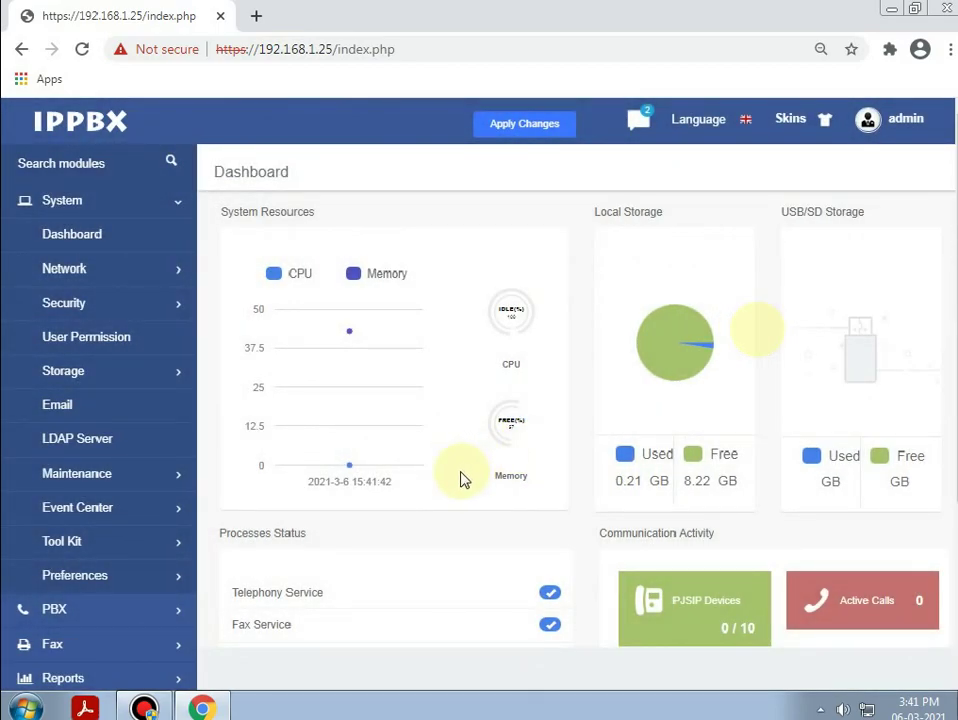
scroll(112, 505, "down", 3)
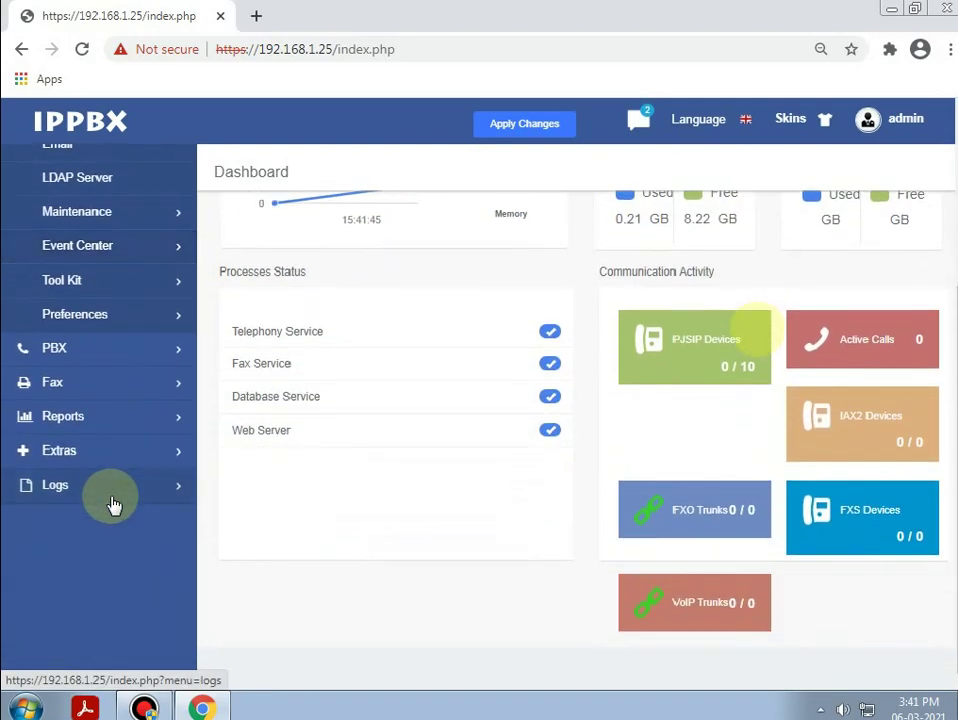
left_click(58, 349)
scroll(78, 288, "up", 3)
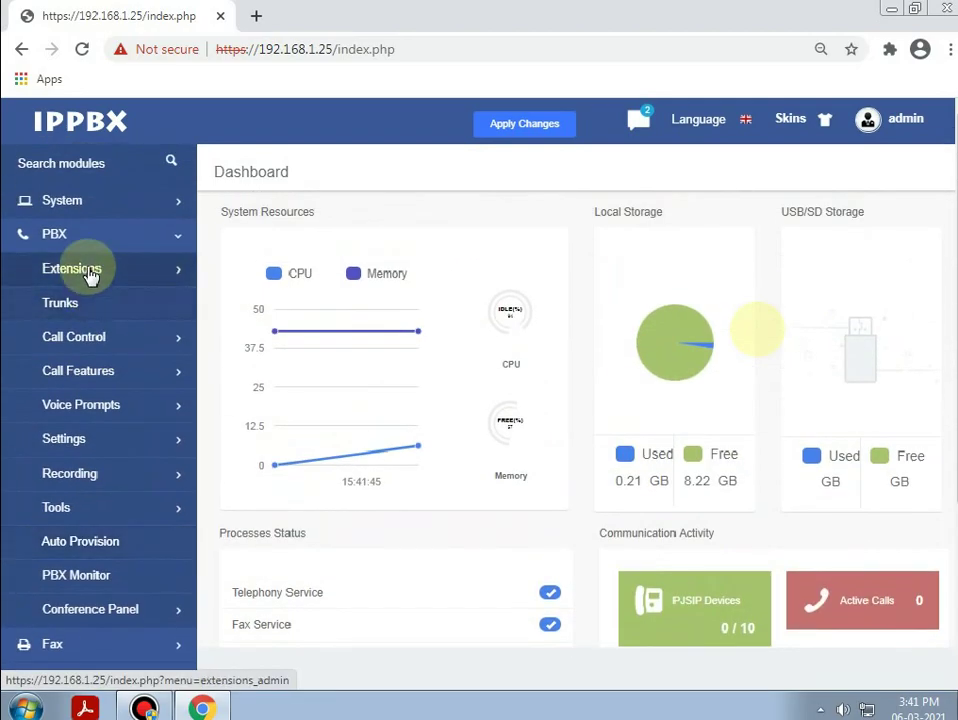
left_click(90, 272)
left_click(91, 313)
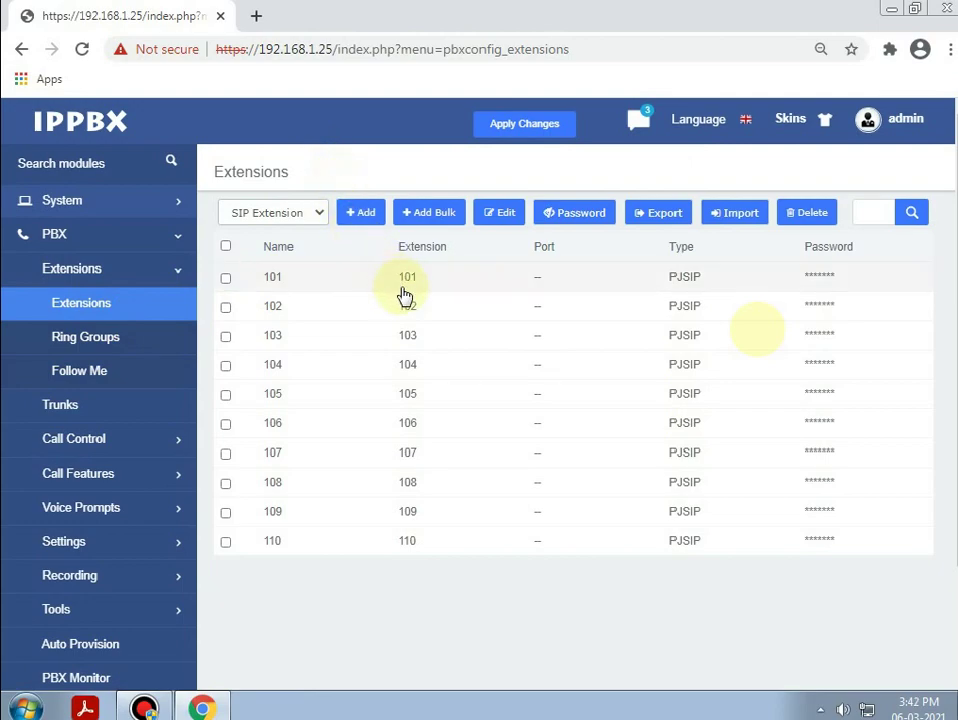
left_click(438, 214)
- Set the bulk start extension to 500 and the create number to 50
left_click(461, 304)
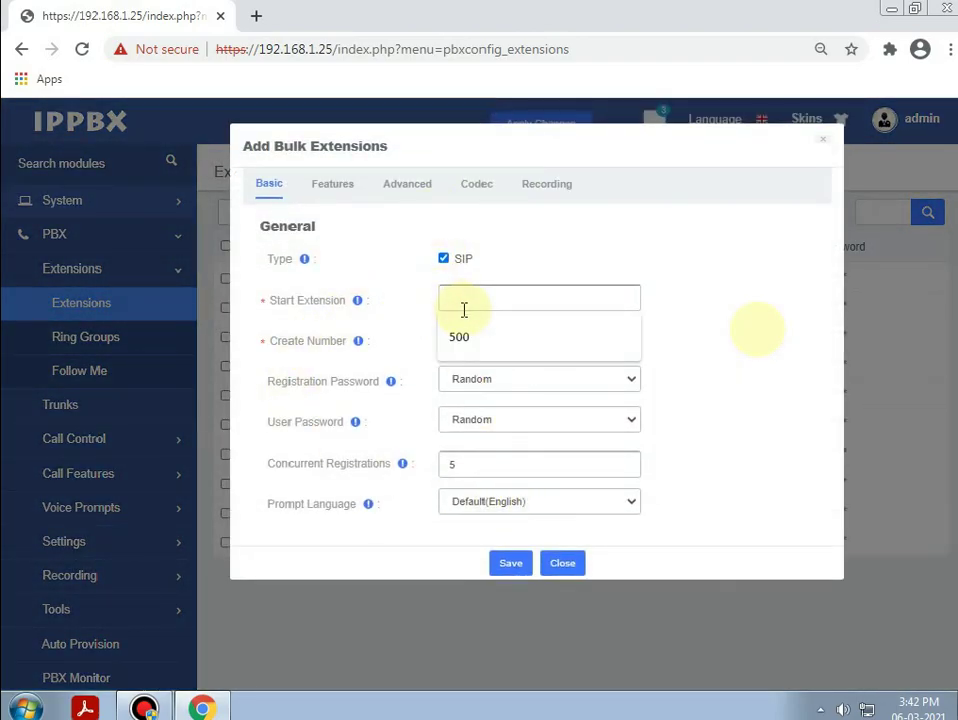
type("500")
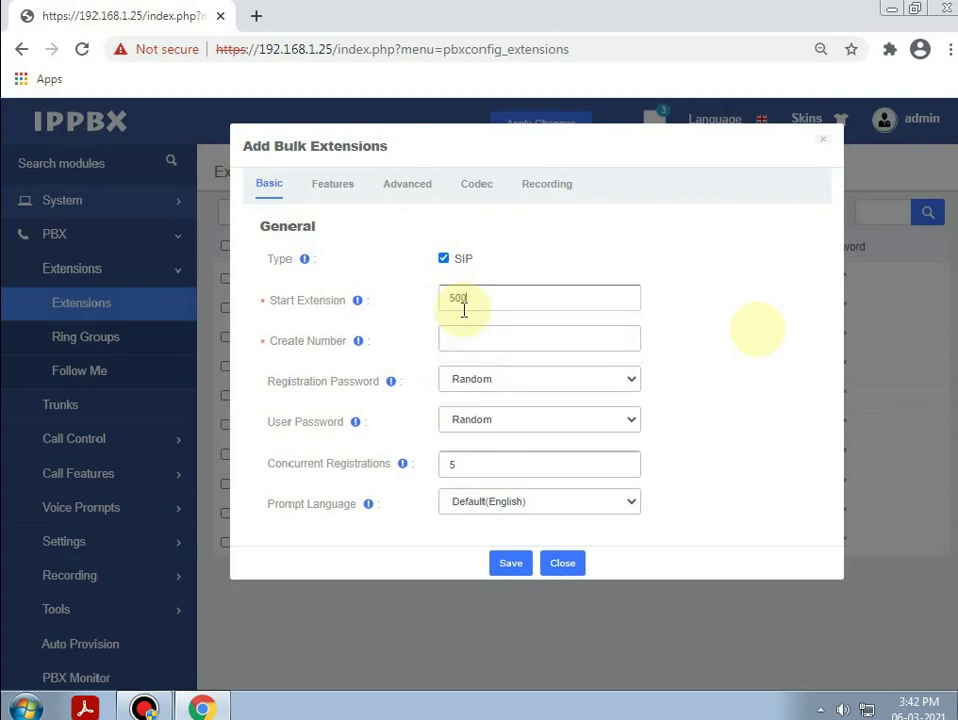
left_click(458, 339)
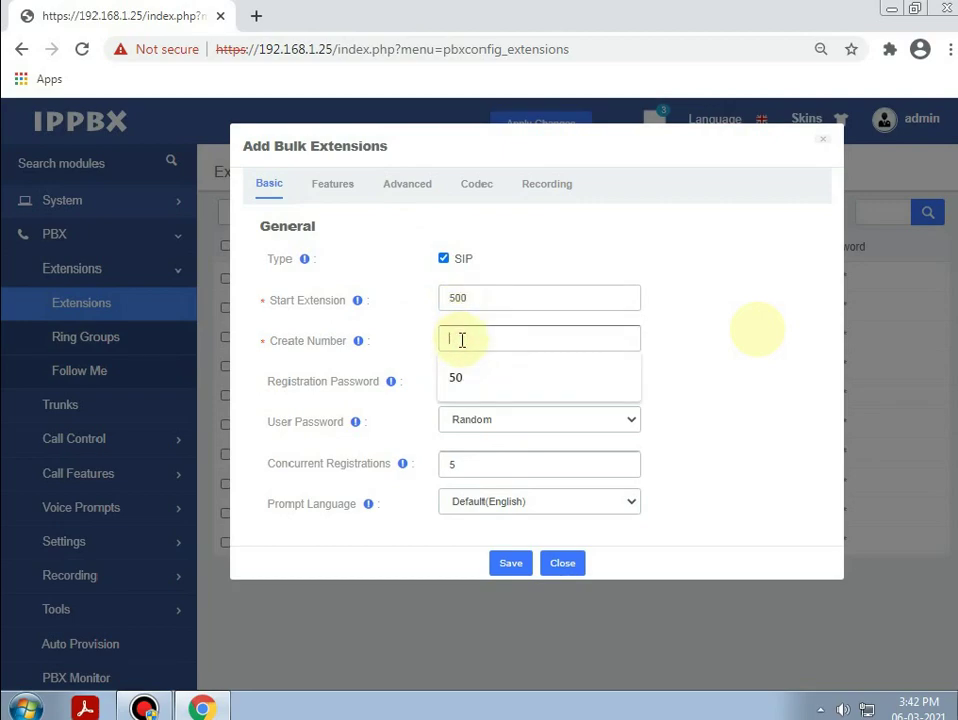
type("50")
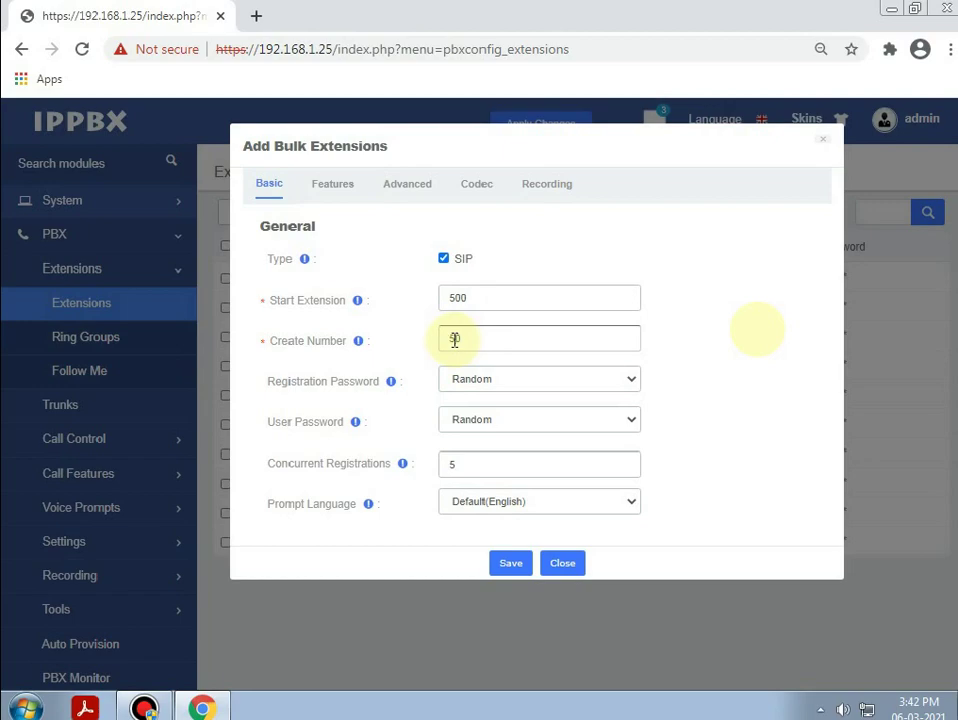
- Make registration passwords a typed prefix plus the extension number
left_click(470, 385)
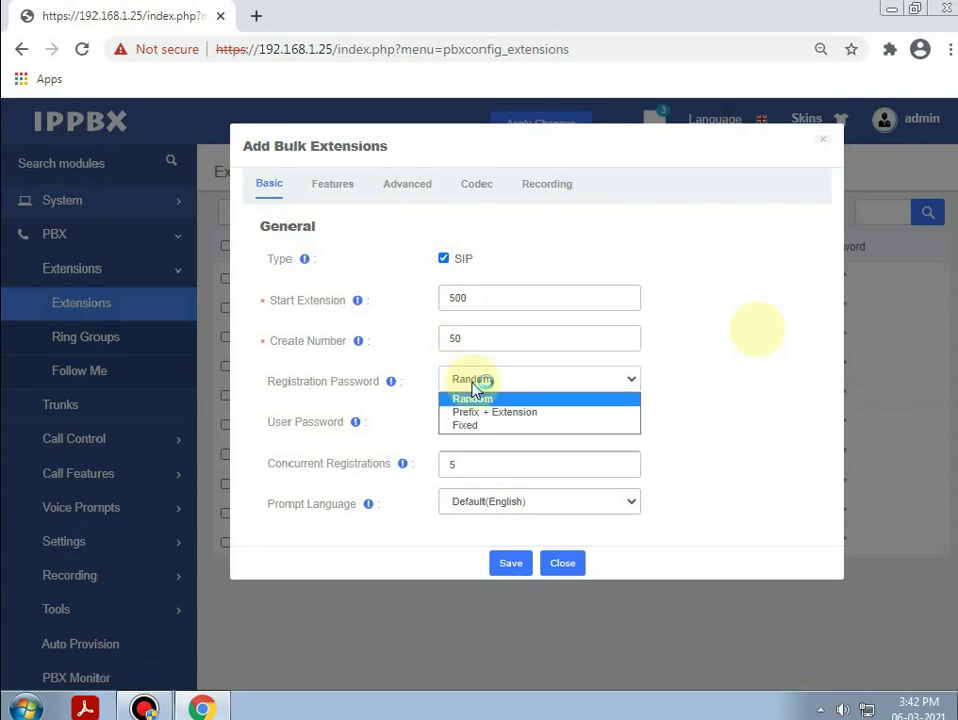
left_click(496, 412)
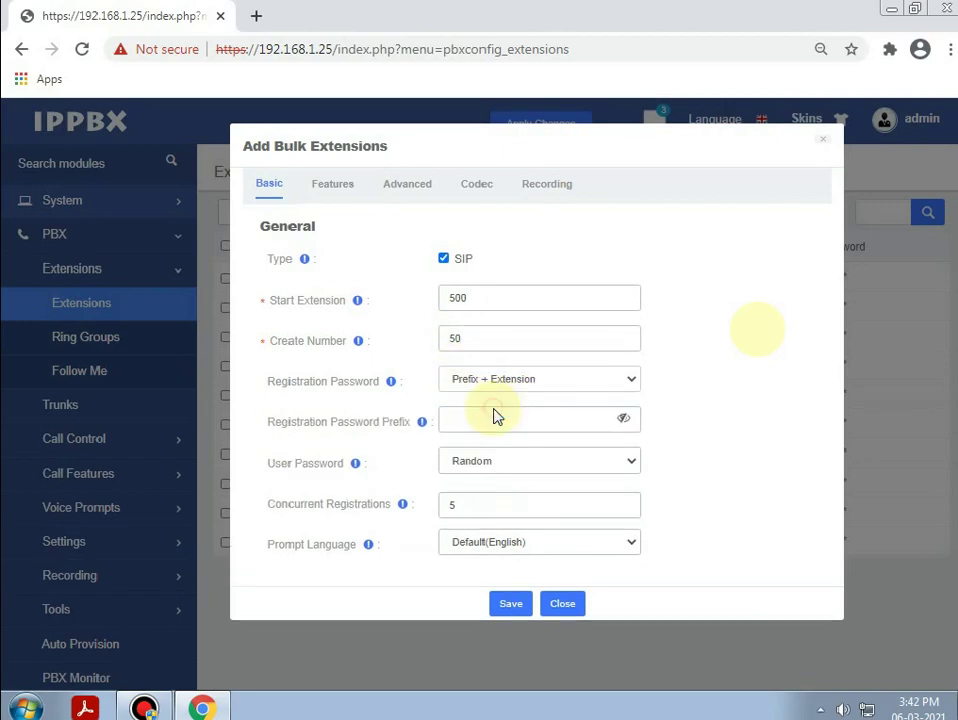
left_click(497, 419)
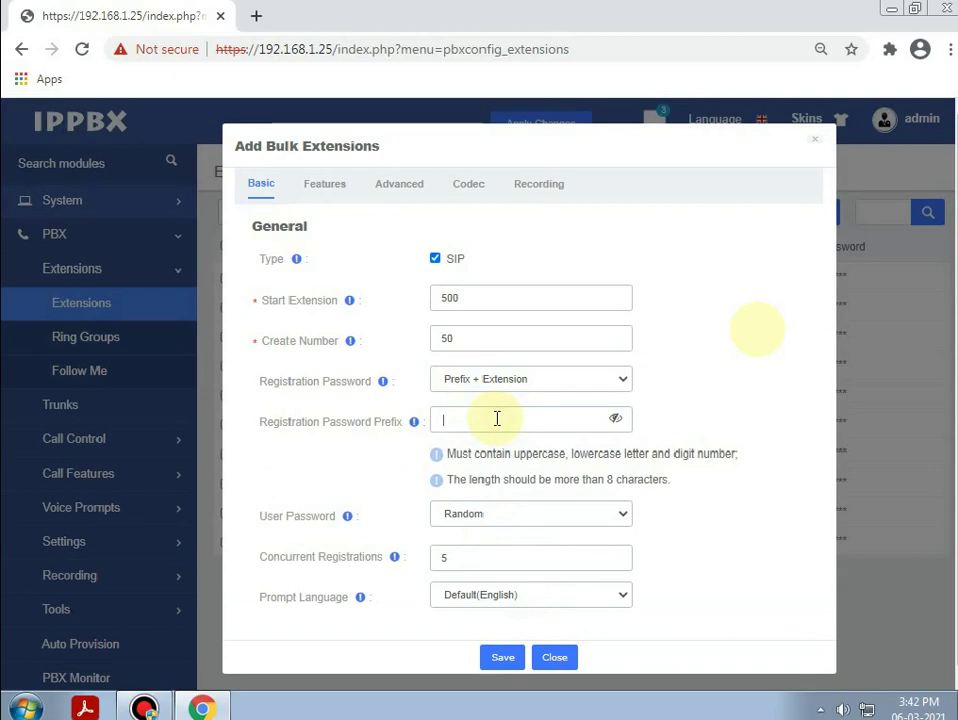
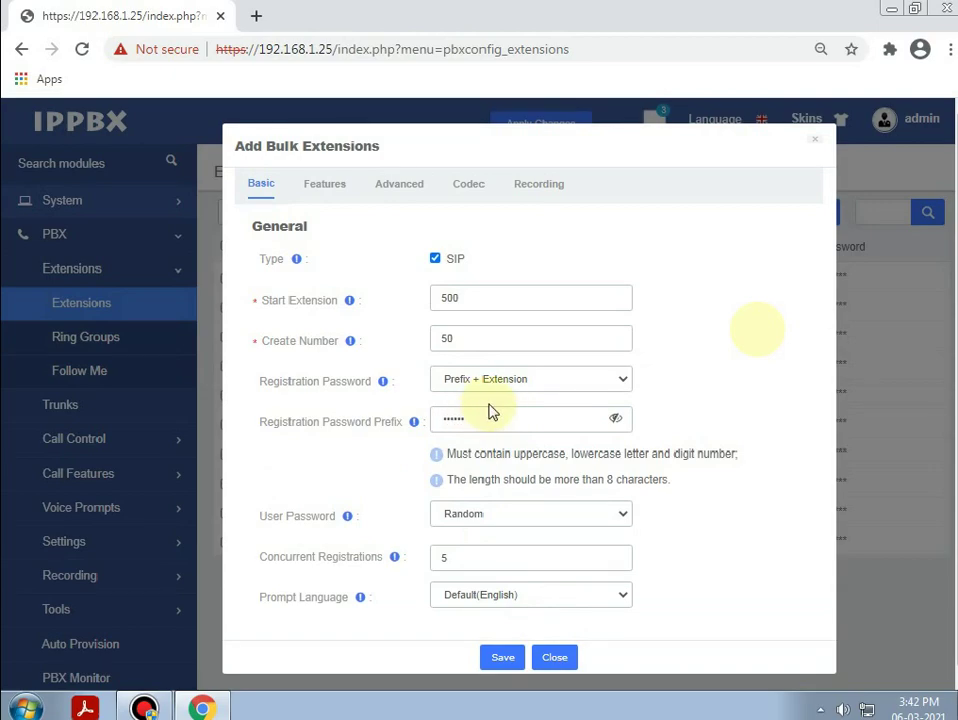
left_click(616, 419)
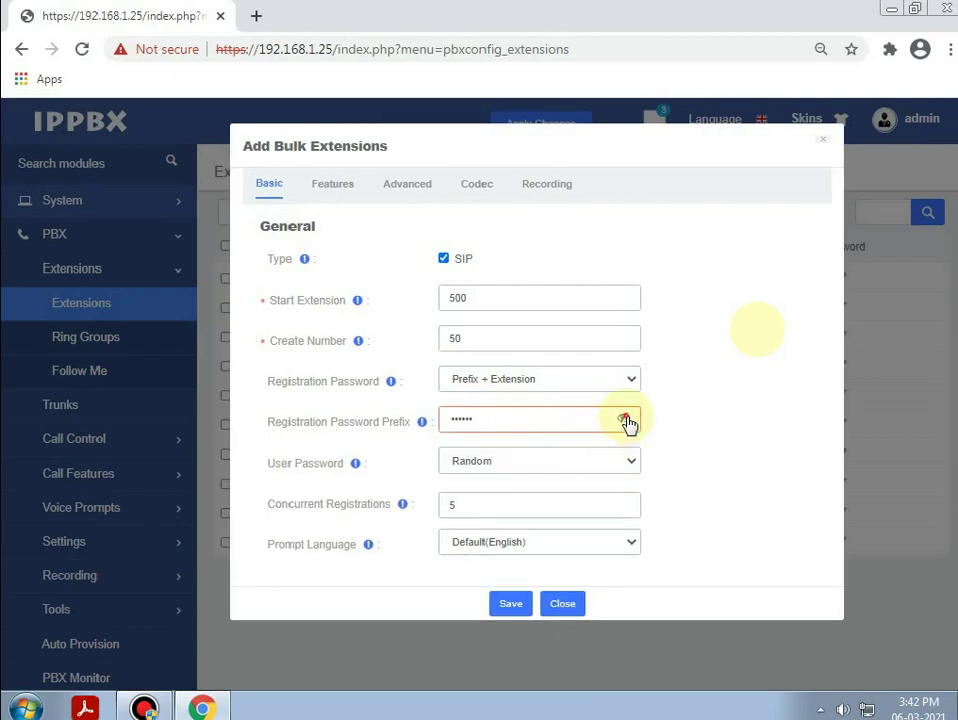
left_click(624, 419)
- Make user passwords a prefix plus extension, then save and apply the bulk extensions
left_click(526, 466)
left_click(512, 494)
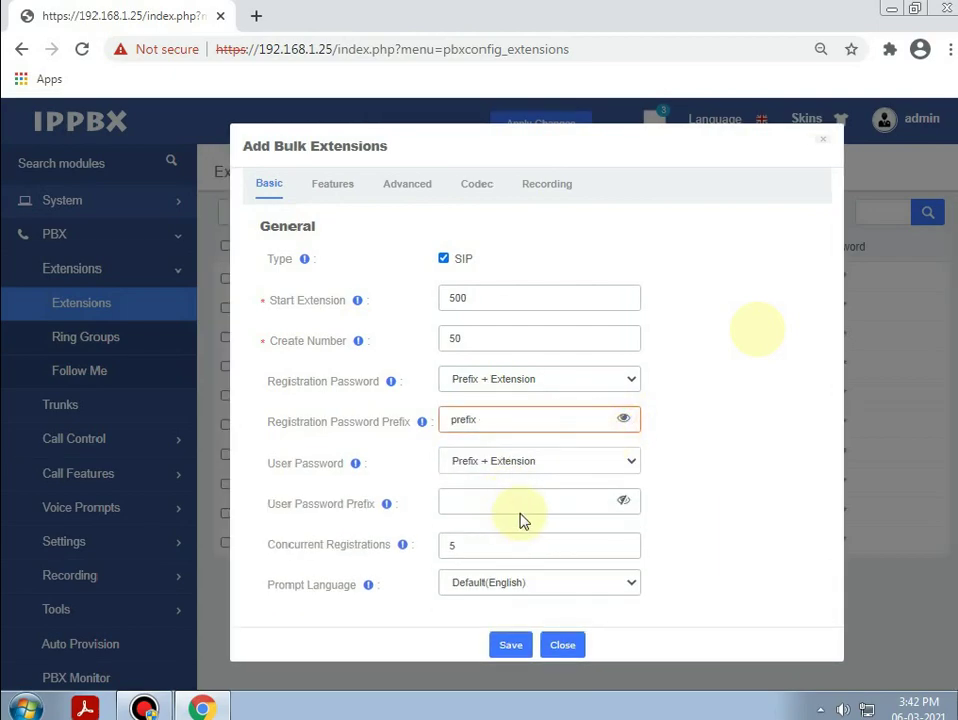
left_click(527, 501)
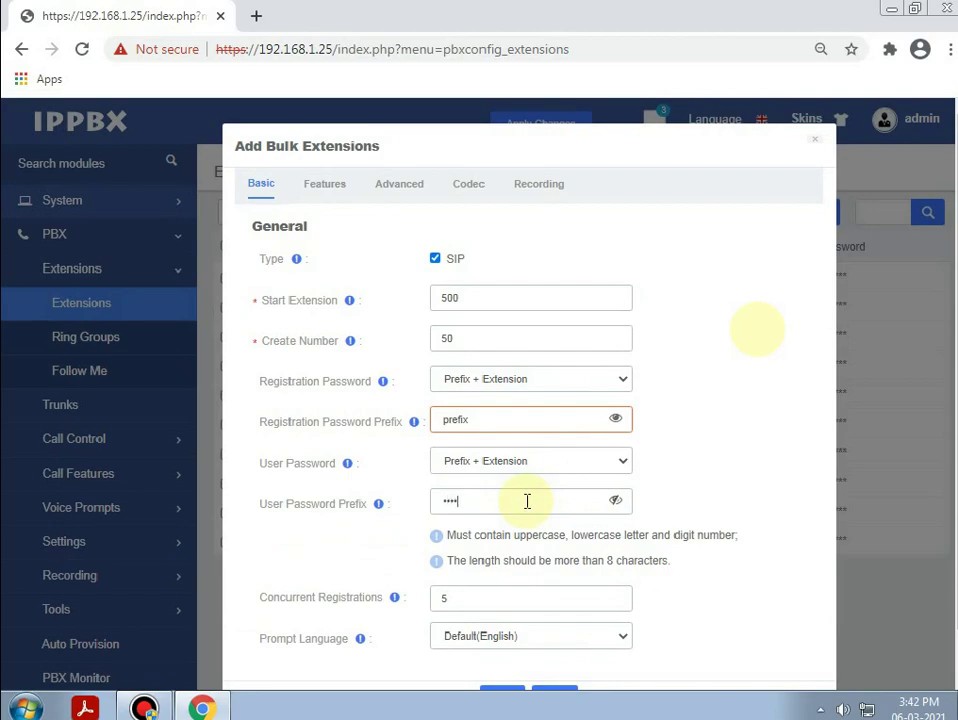
left_click(615, 500)
left_click(511, 648)
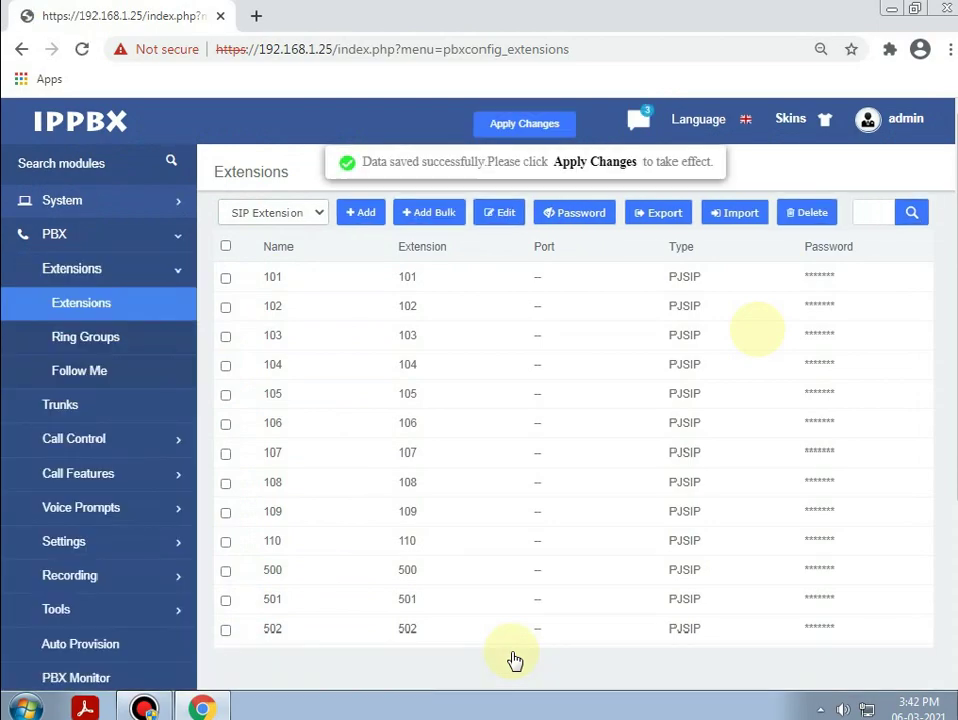
left_click(535, 123)
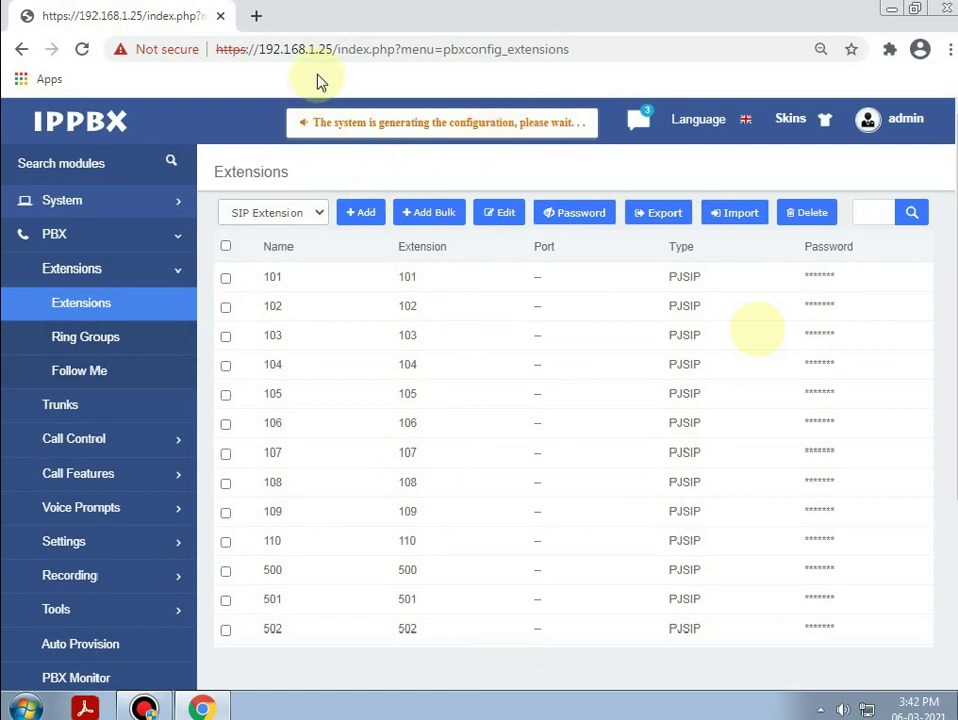
- Load the gateway at 172.16.98.1 in a new tab and quit the setup wizard
left_click(258, 17)
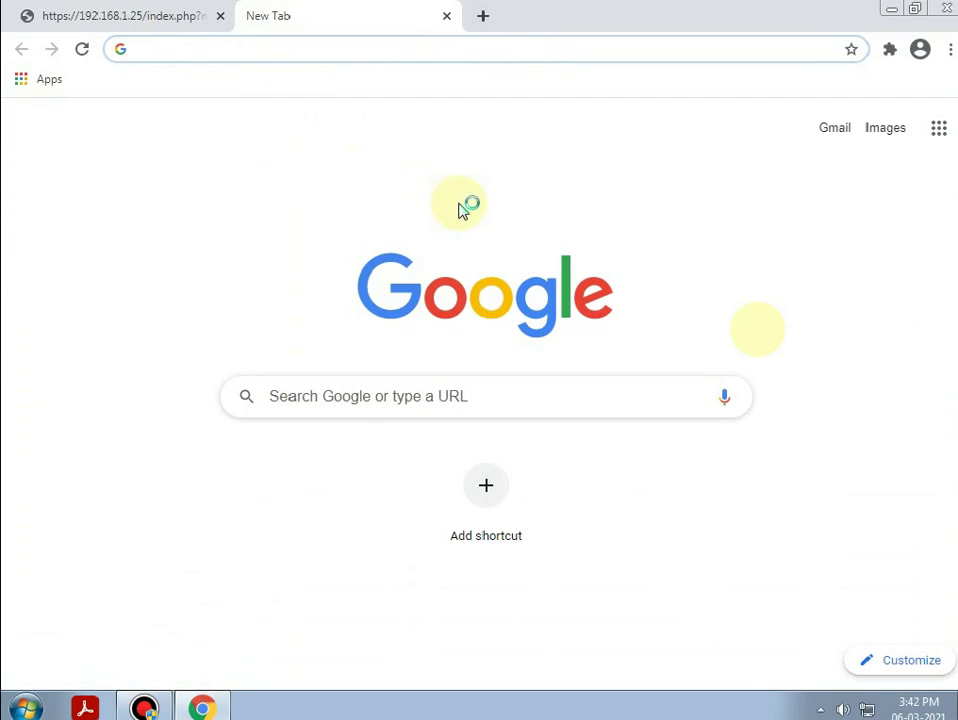
type("172.16.98.")
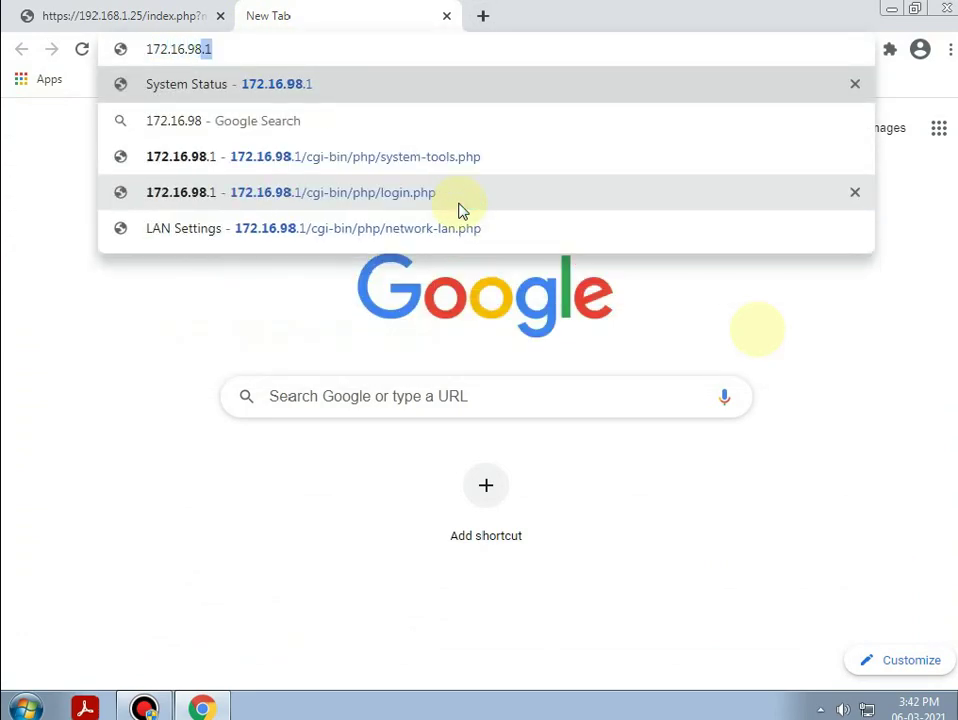
type("1")
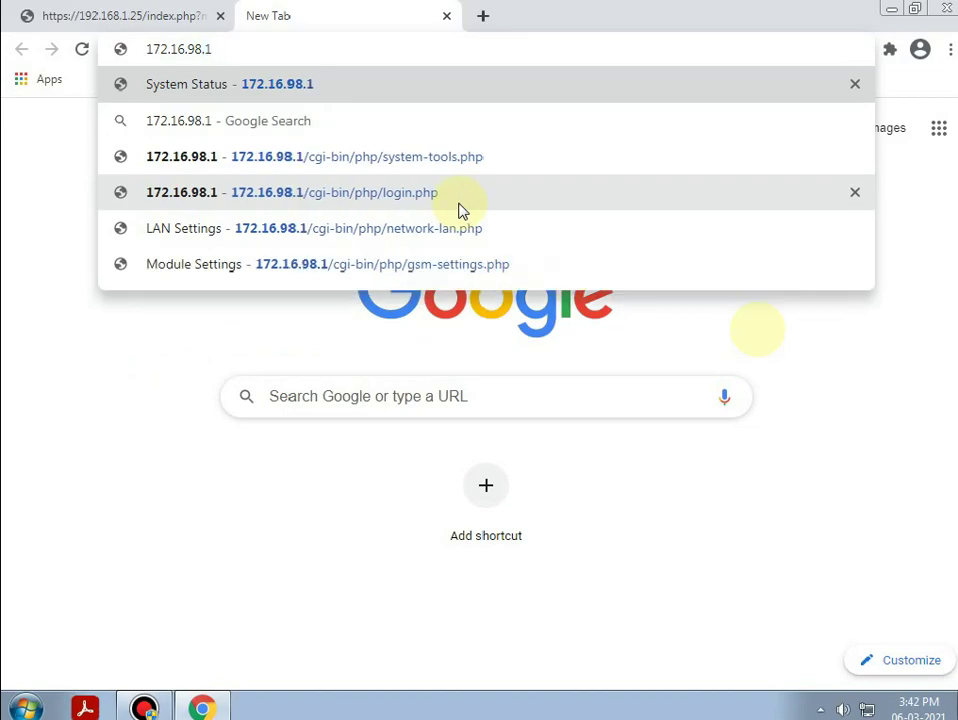
key("Return")
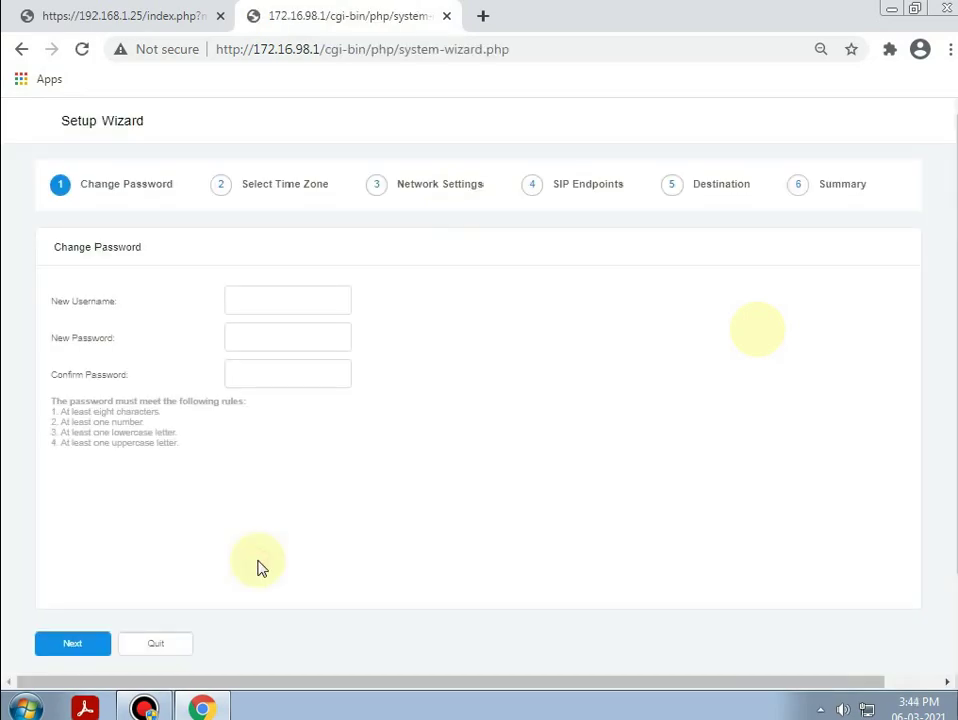
left_click(158, 647)
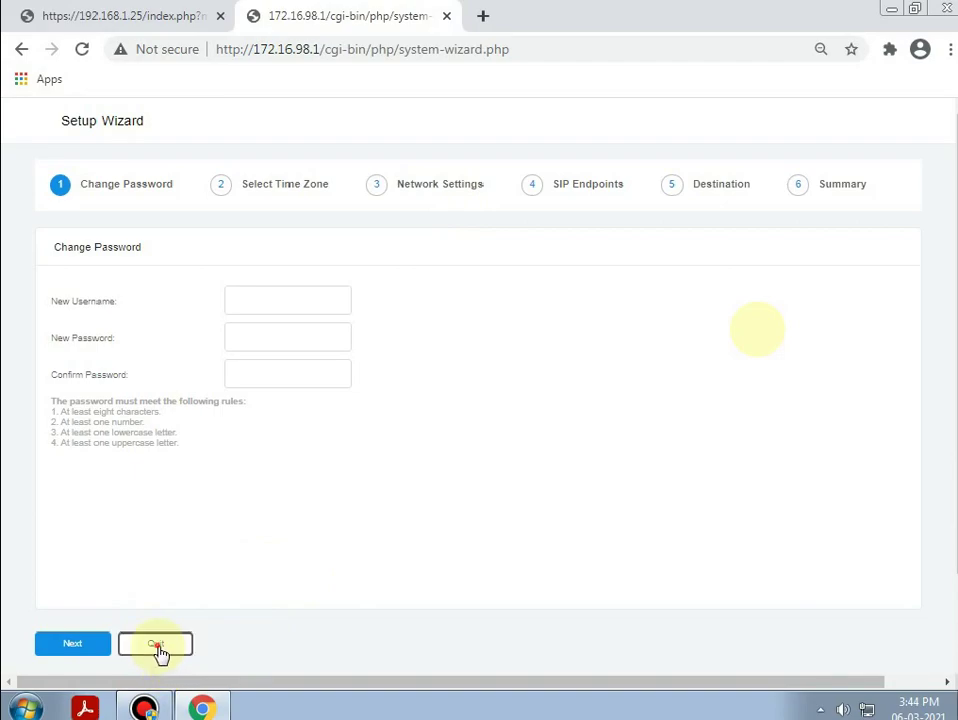
left_click(577, 165)
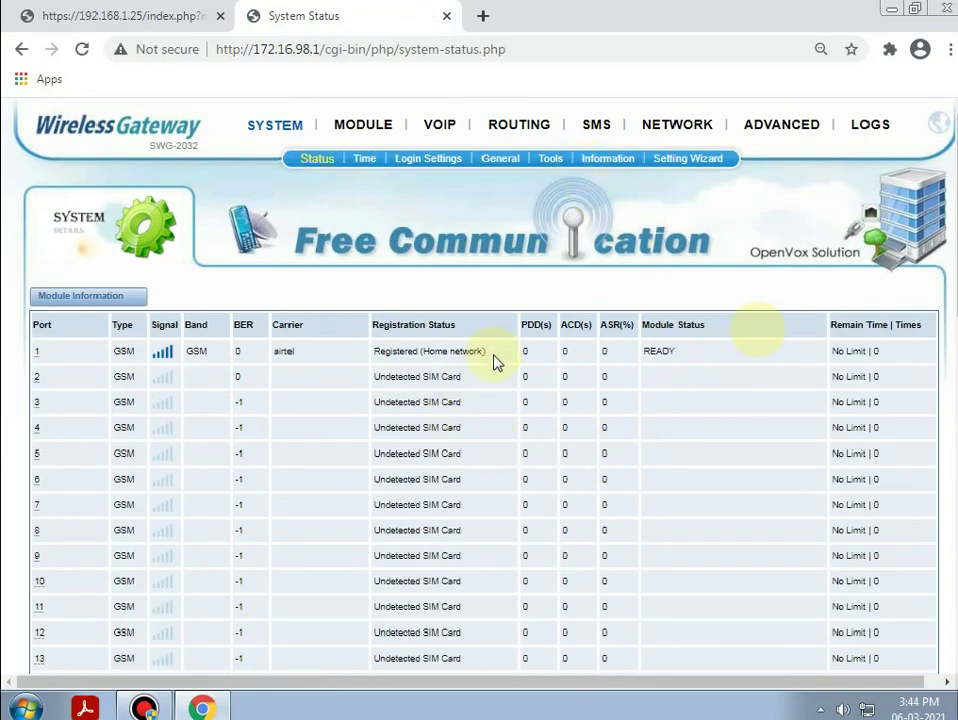
- Switch the gateway's LAN Settings type from Factory to Static
left_click(677, 128)
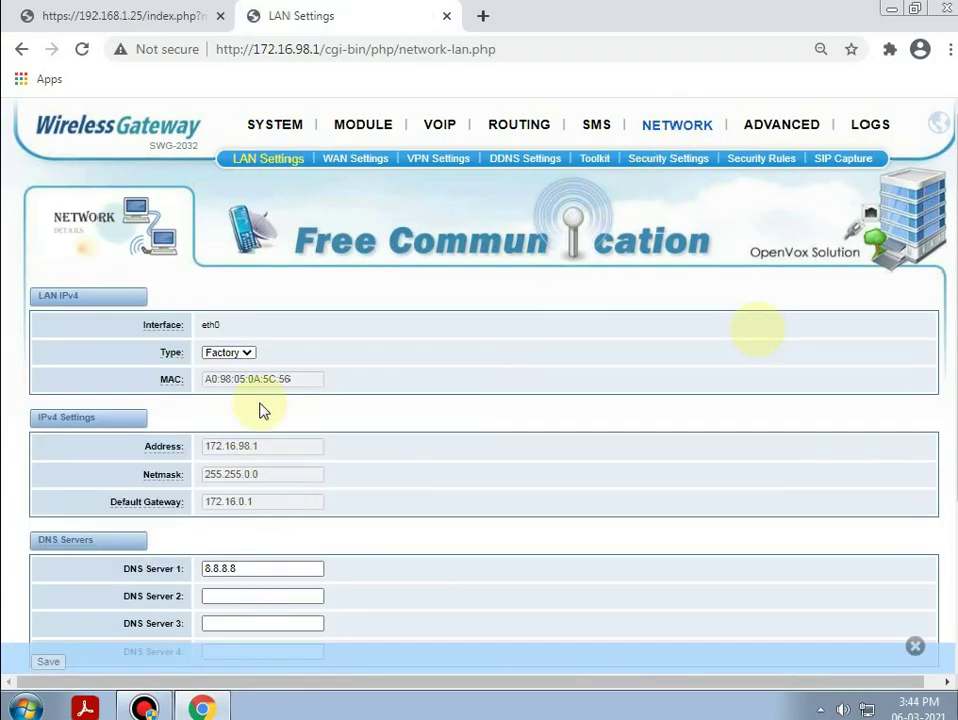
left_click(229, 352)
left_click(235, 380)
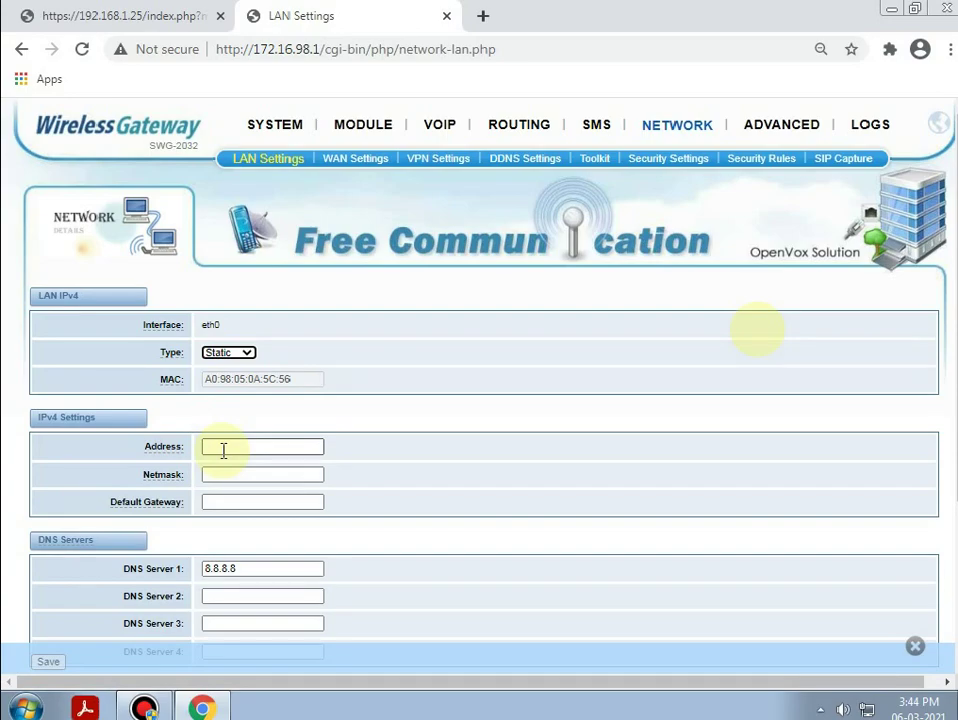
left_click(25, 708)
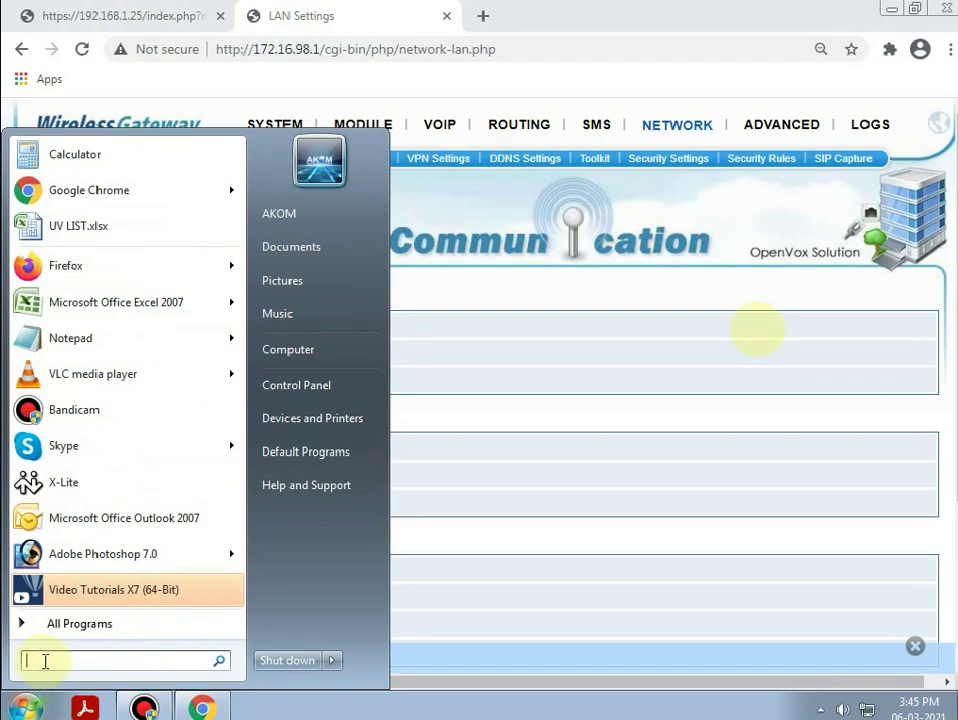
- Run 'ping 192.168.1.26 -t' to confirm the address is unused, then close the console
type("pin")
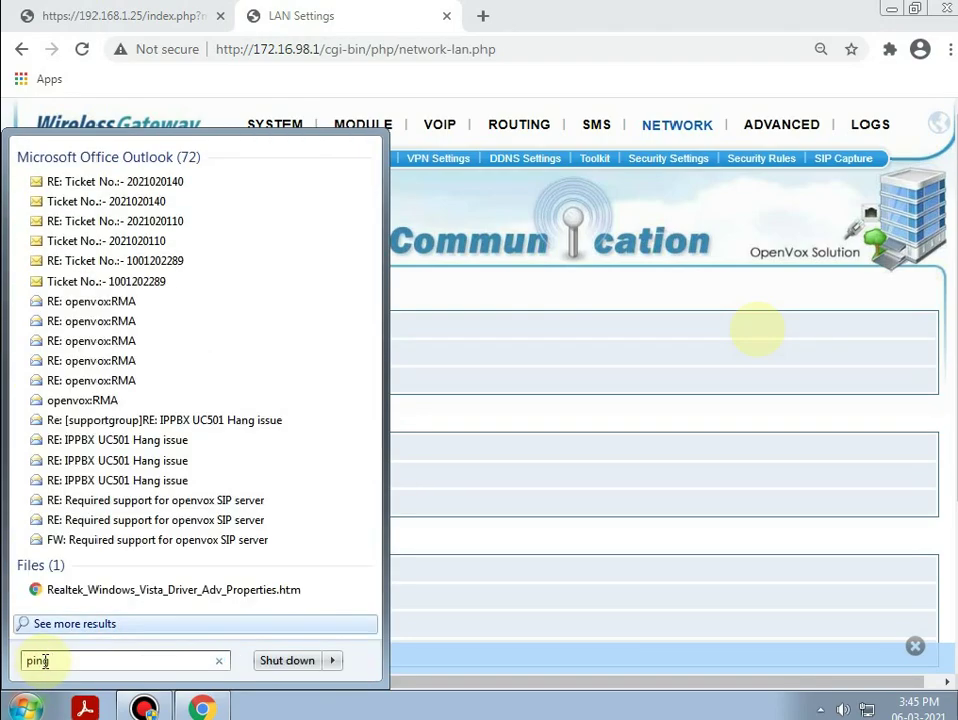
type("g 192.168.1")
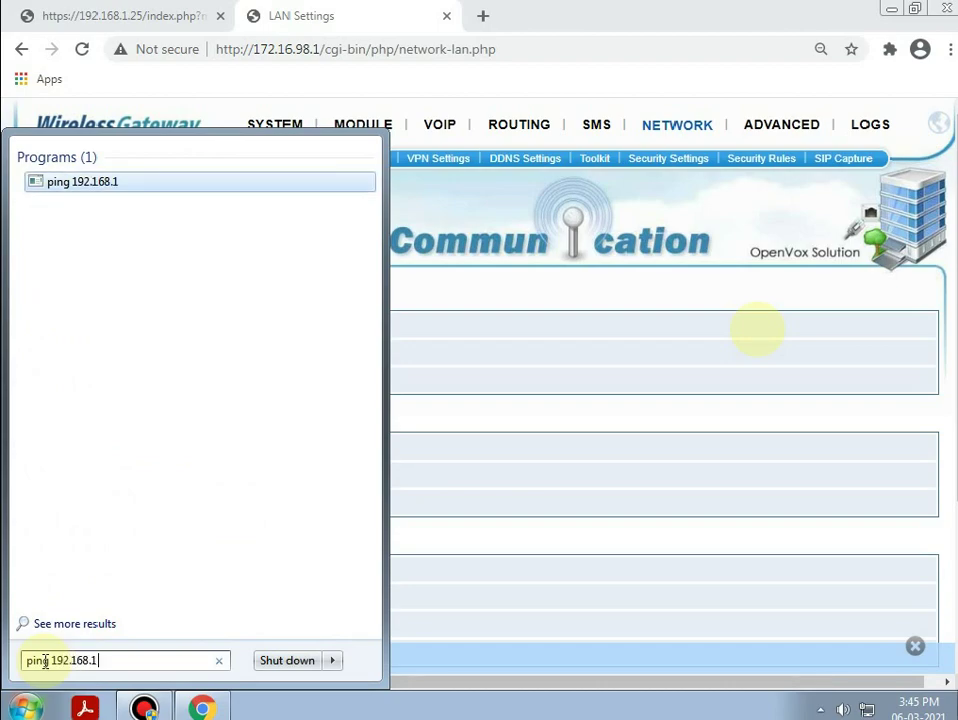
type(".26 -t")
key("Return")
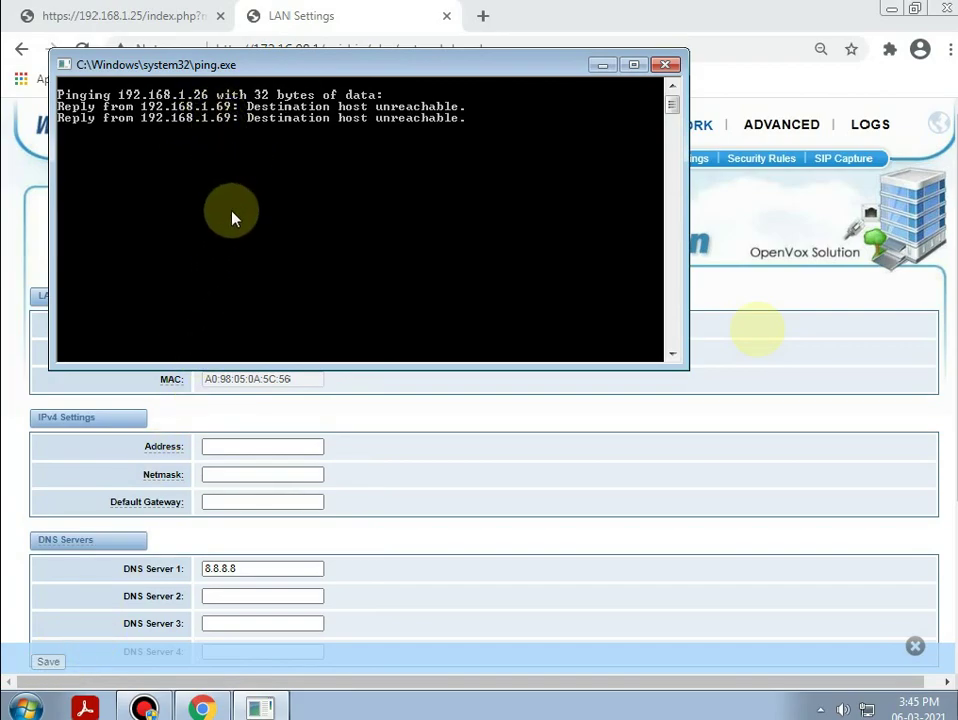
left_click(666, 66)
- Enter LAN address 192.168.1.26, netmask 255.255.255.0, gateway 192.168.1.1, then save and apply
left_click(246, 447)
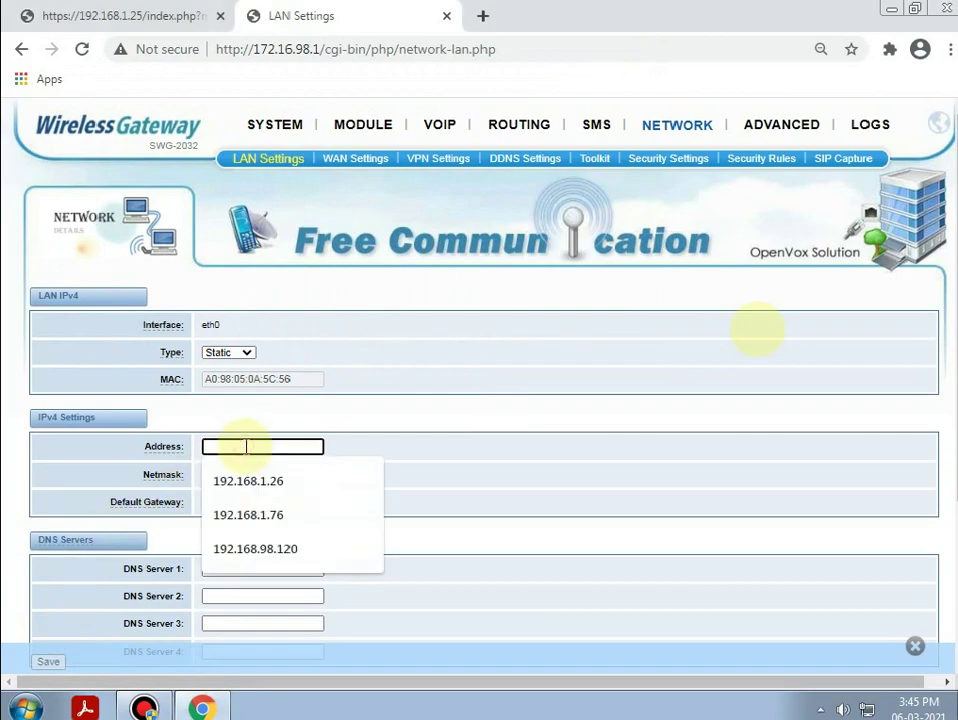
type("192.168.1.26")
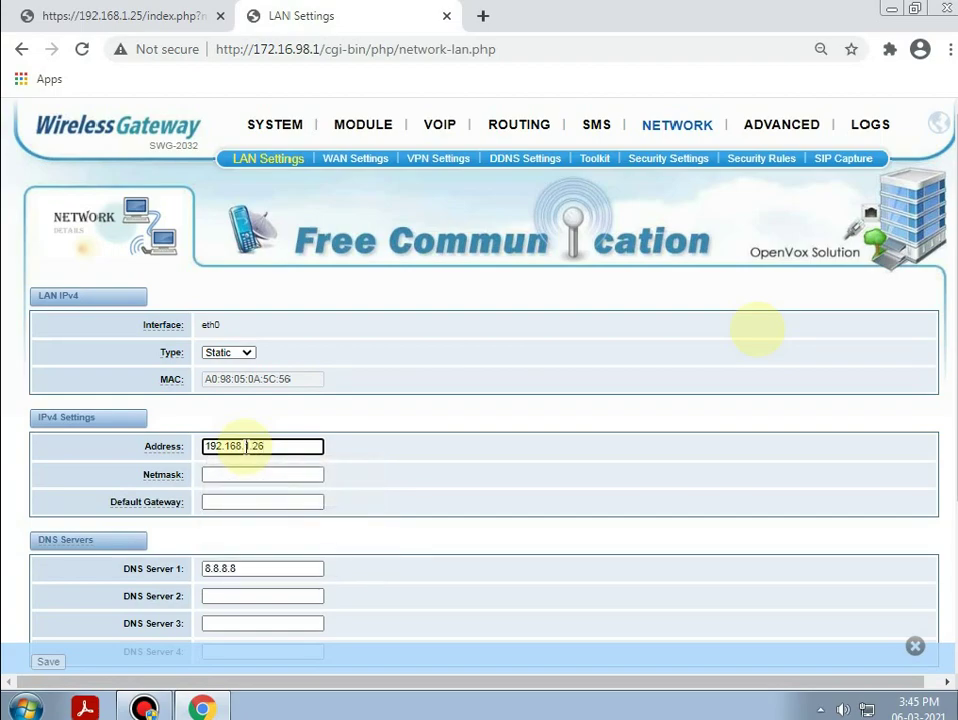
left_click(250, 474)
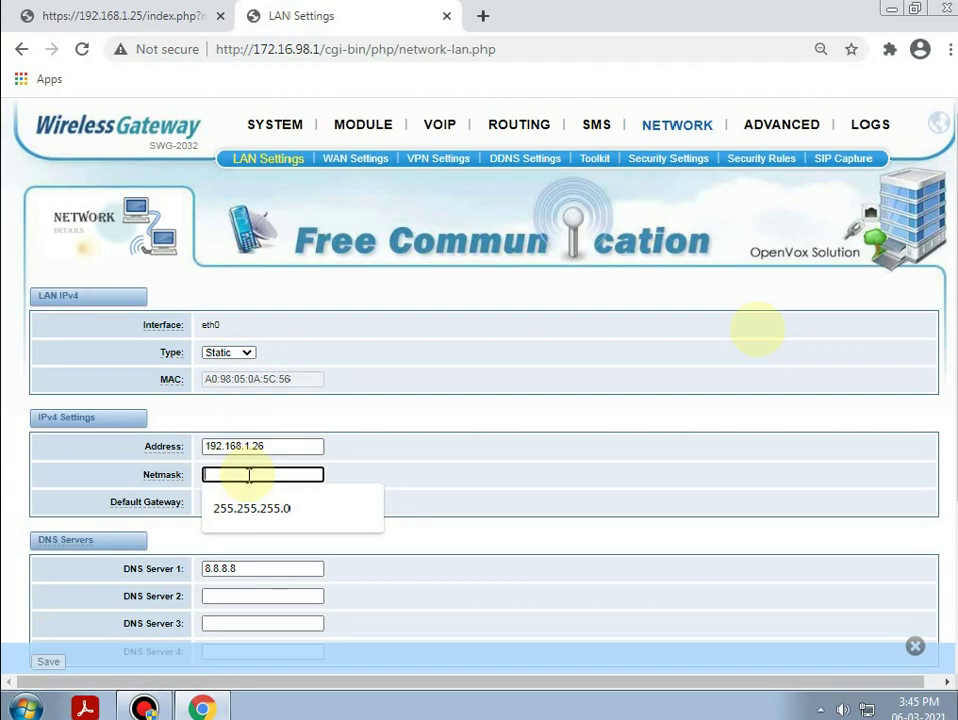
type("255.255.255.0")
left_click(231, 500)
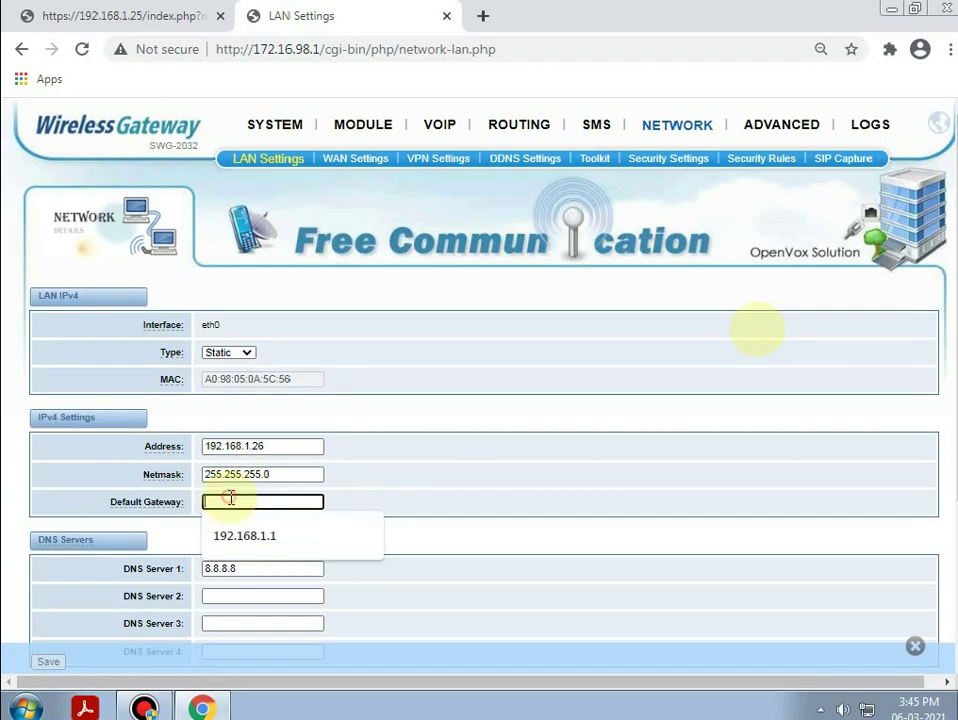
type("192.168.1.1")
scroll(220, 480, "down", 2)
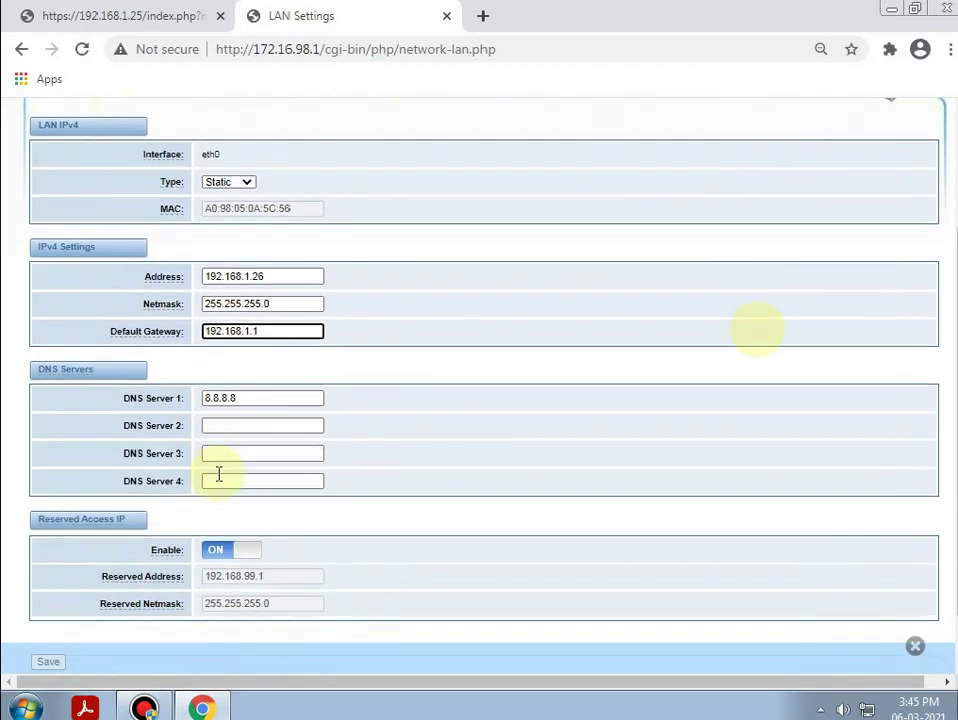
left_click(36, 614)
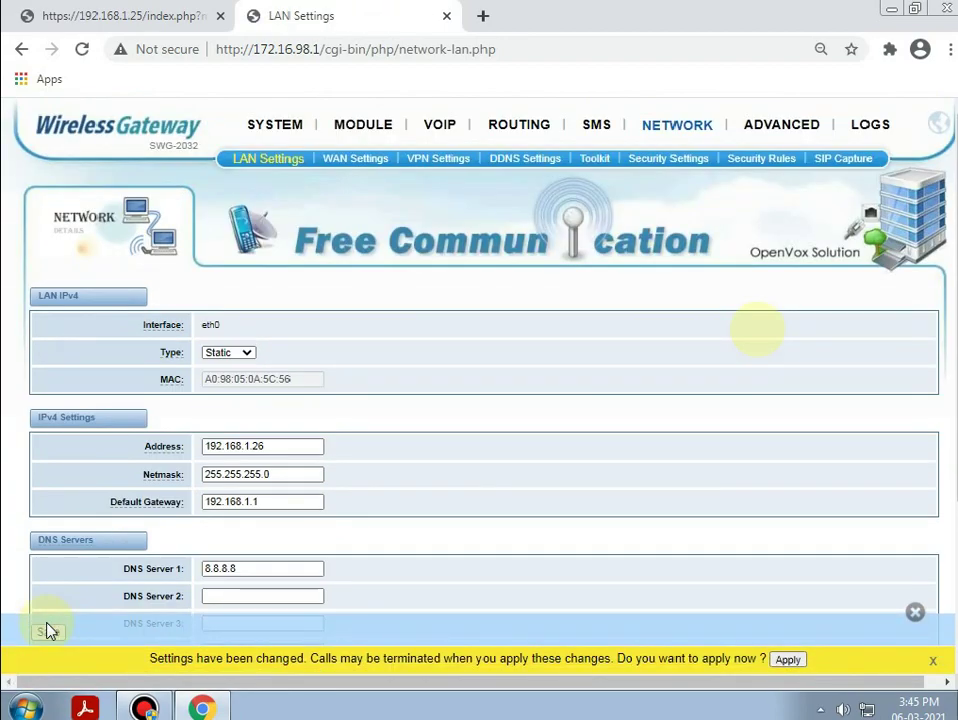
left_click(800, 661)
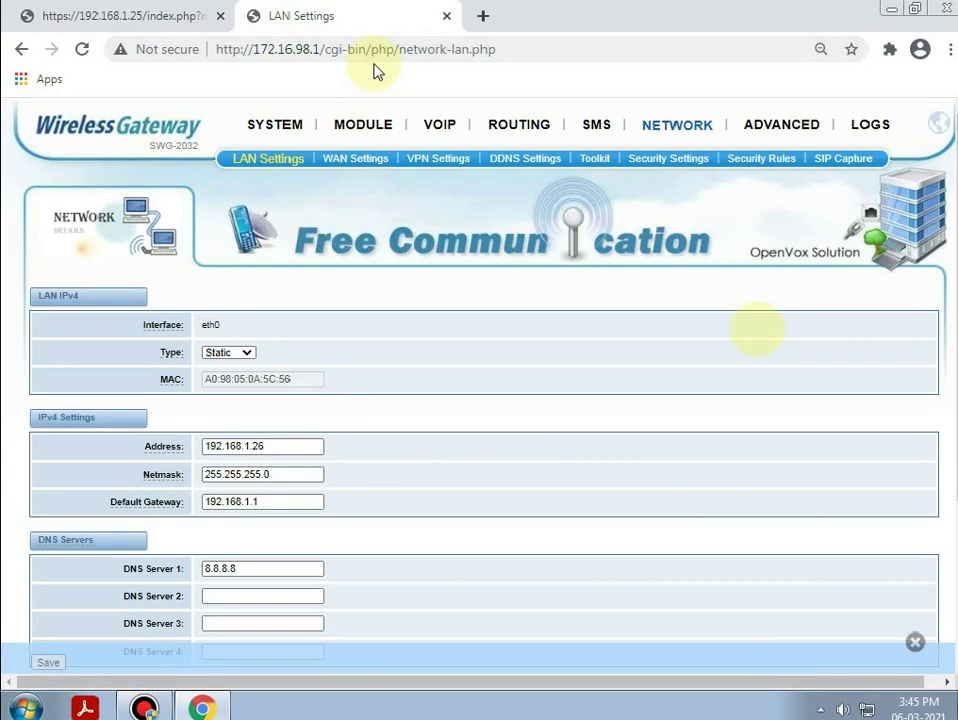
- Sign in to the gateway at 192.168.1.26 and close the credentials change prompt
left_click(508, 49)
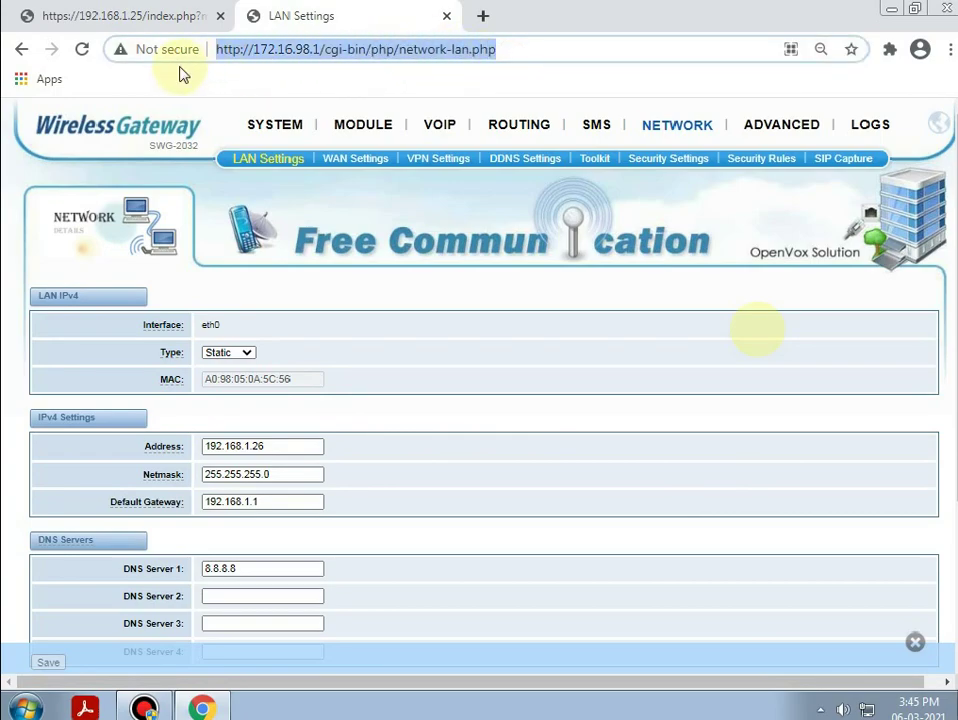
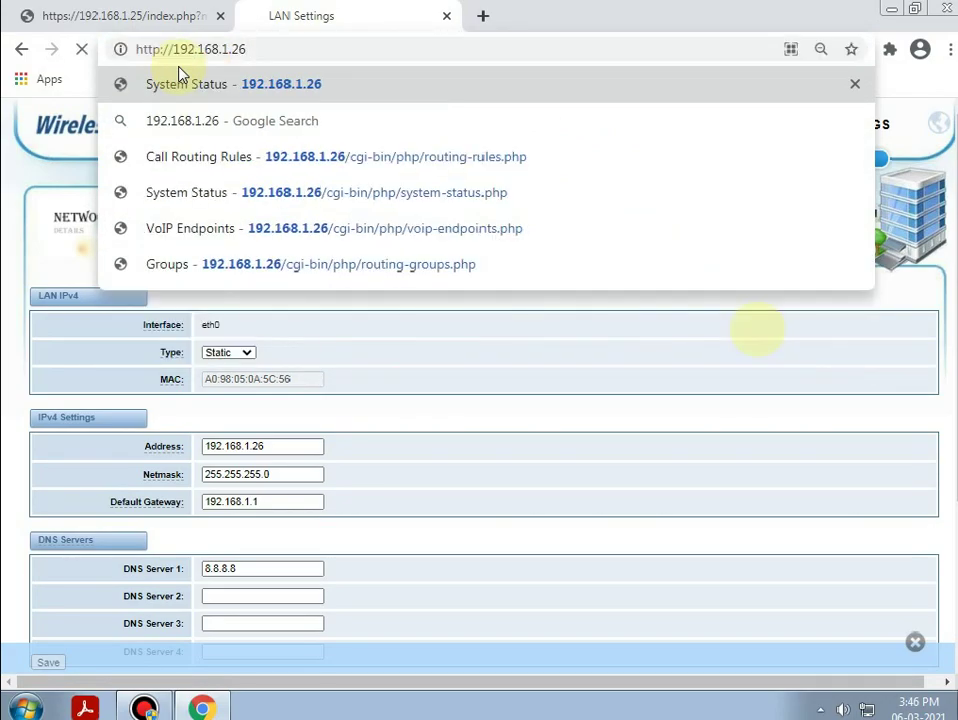
key("Return")
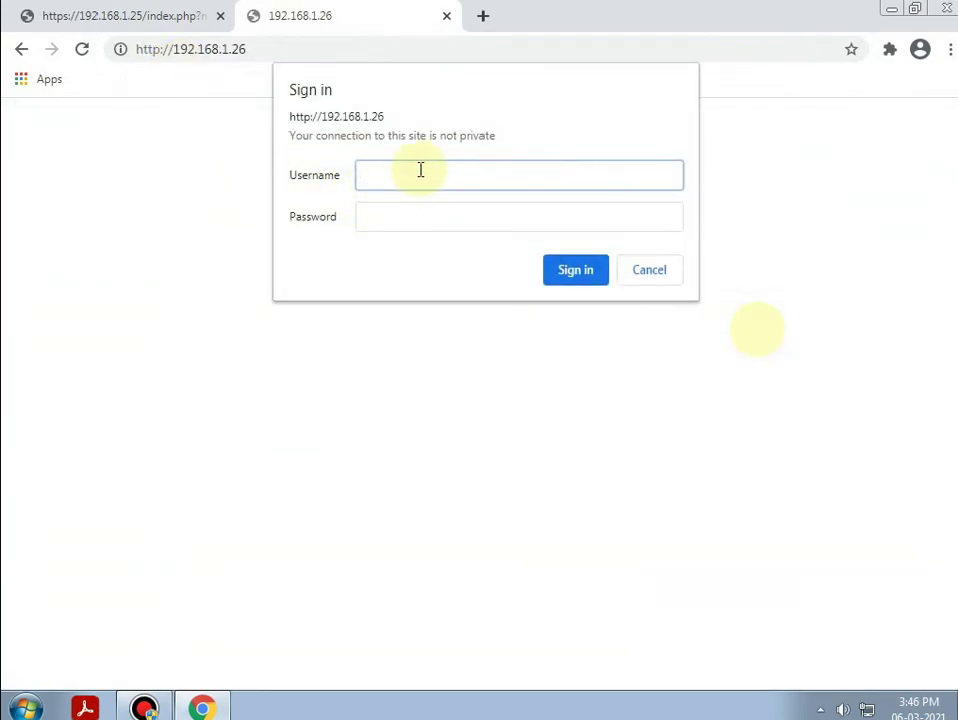
left_click(406, 224)
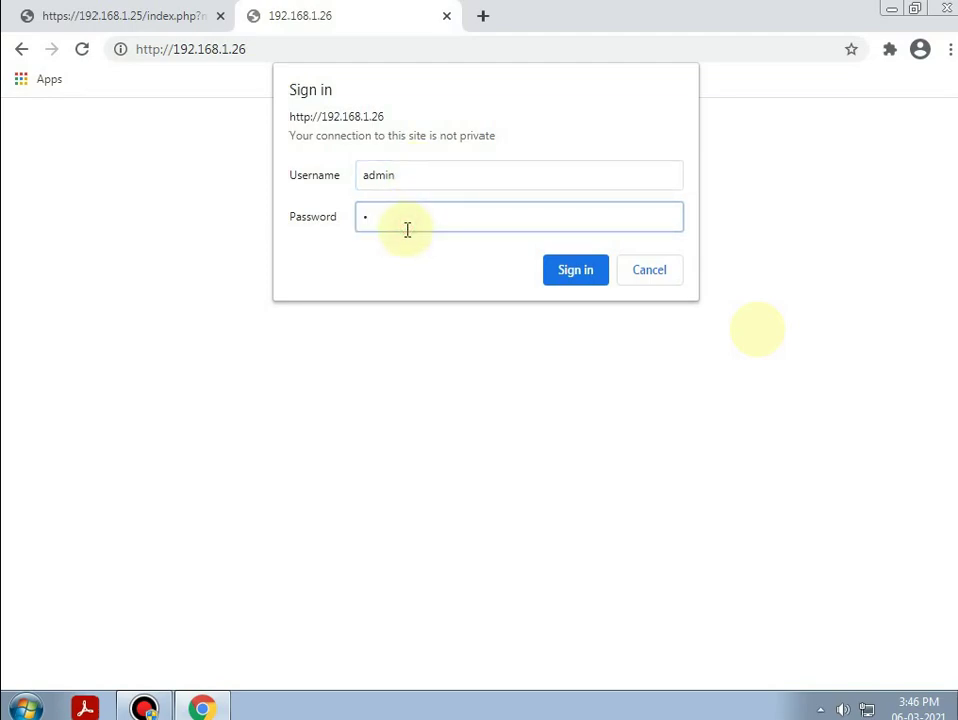
key("Return")
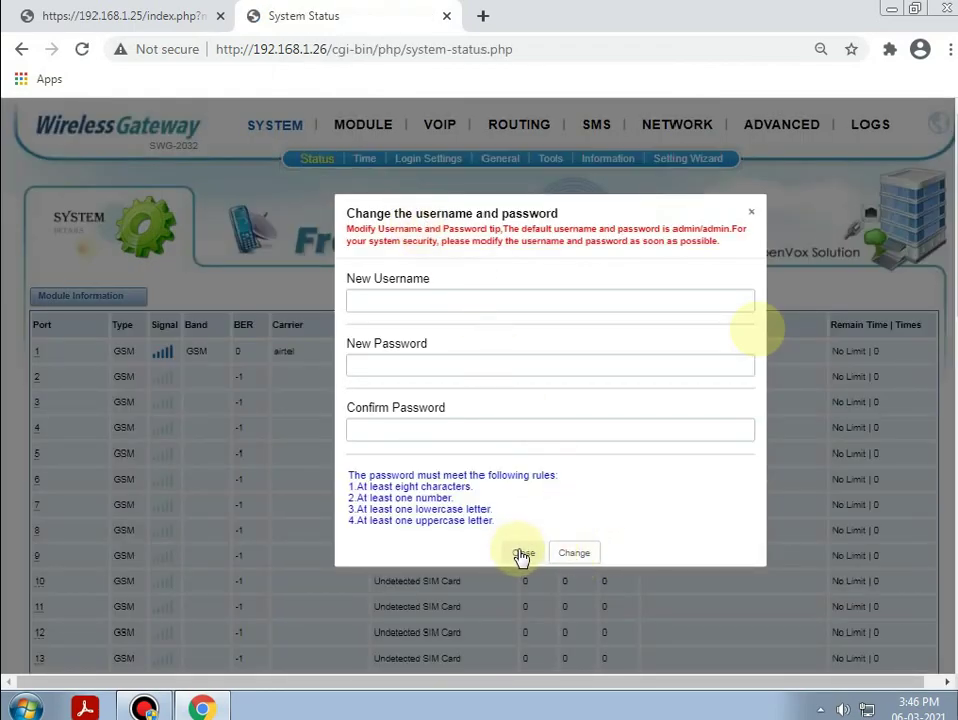
left_click(521, 555)
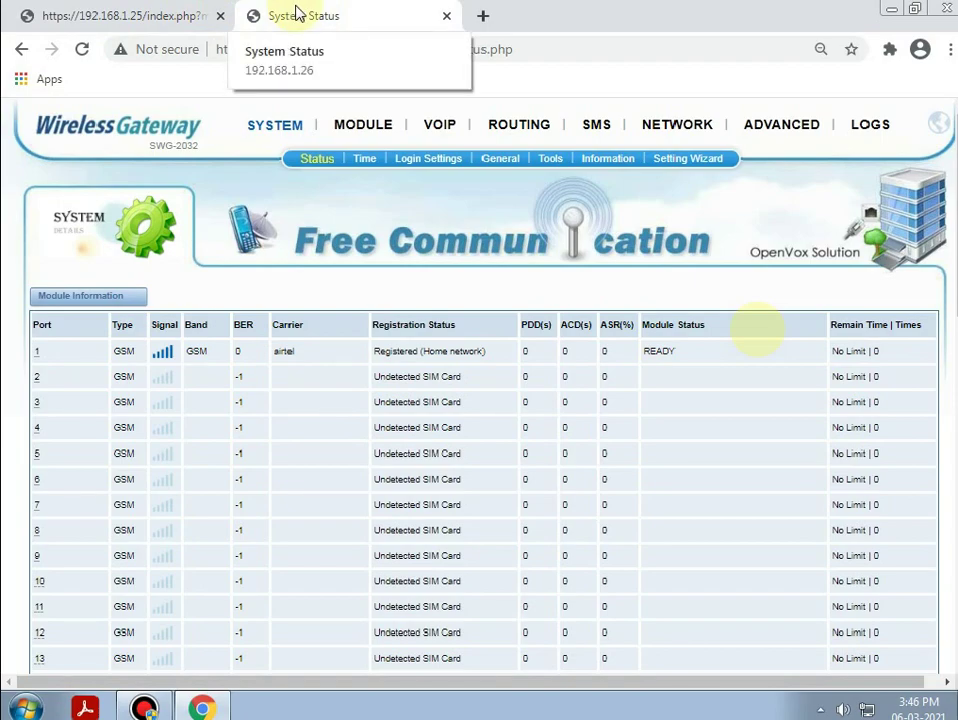
- Delete the FXO Channel Group trunk from the IPPBX trunk list
left_click(214, 22)
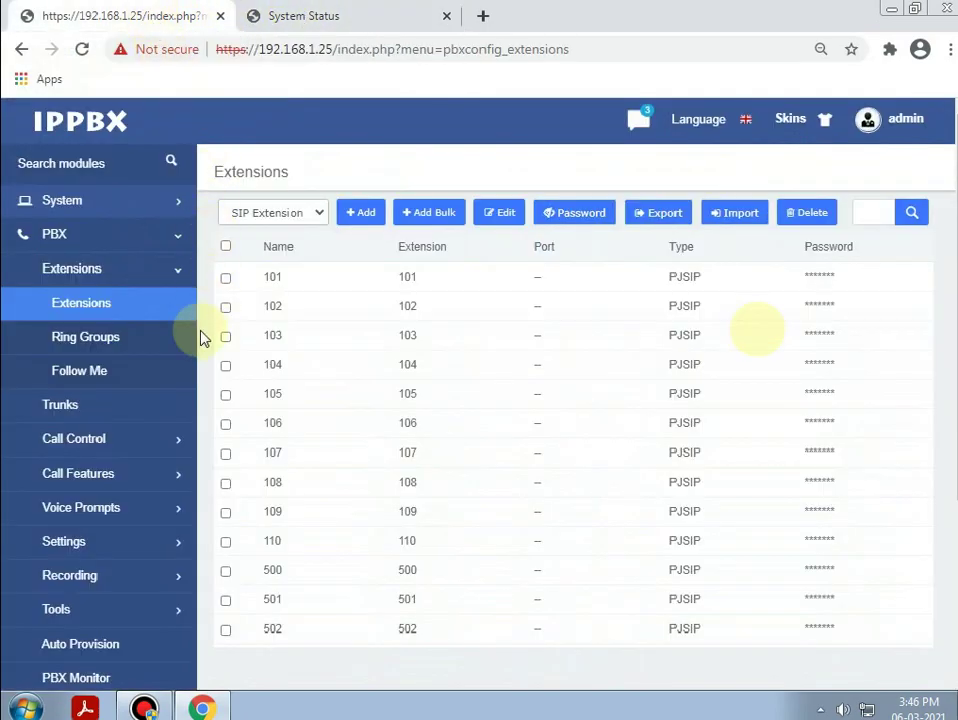
left_click(73, 408)
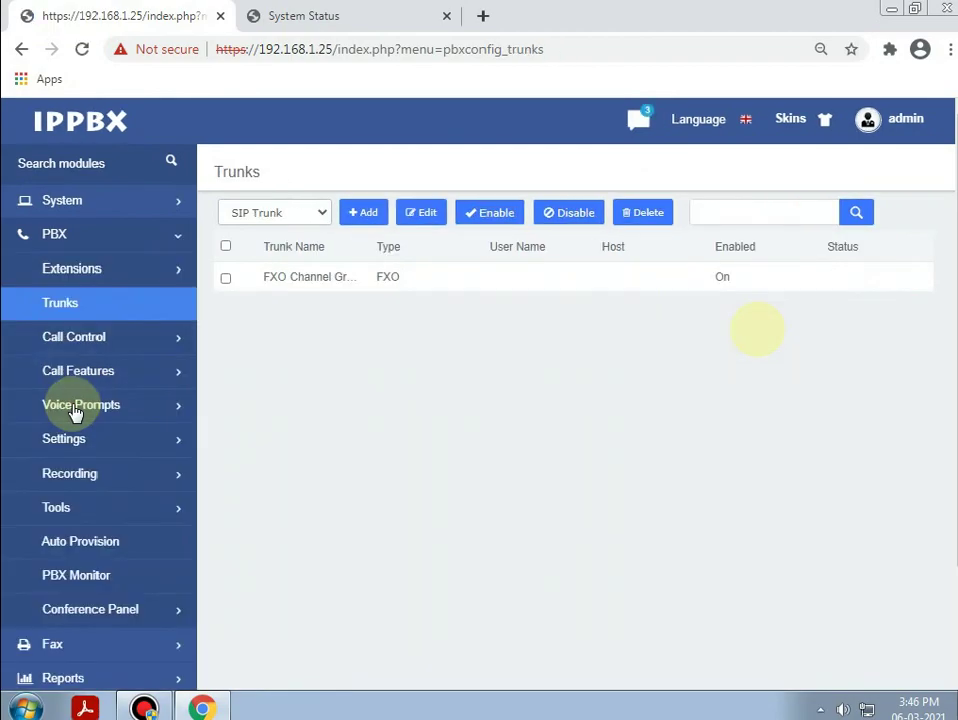
left_click(225, 278)
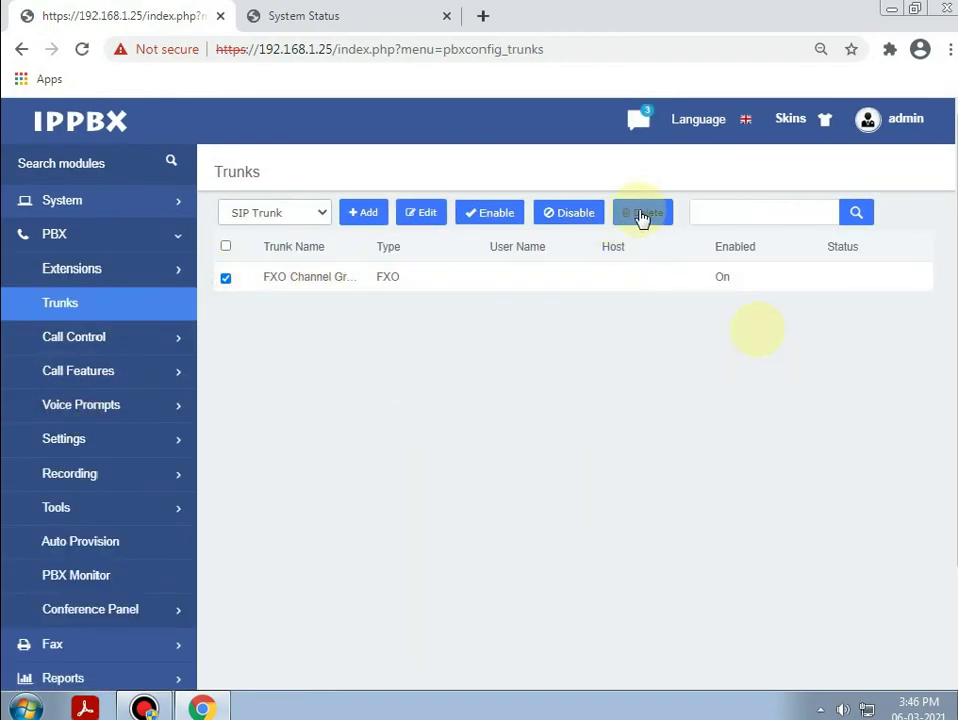
left_click(643, 212)
left_click(386, 477)
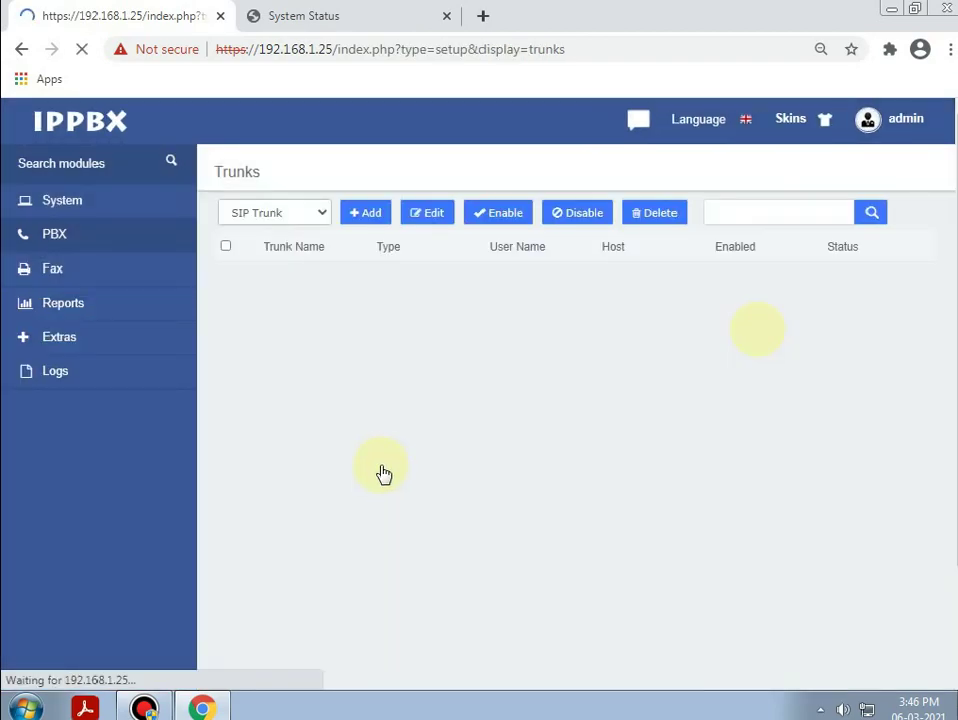
left_click(366, 215)
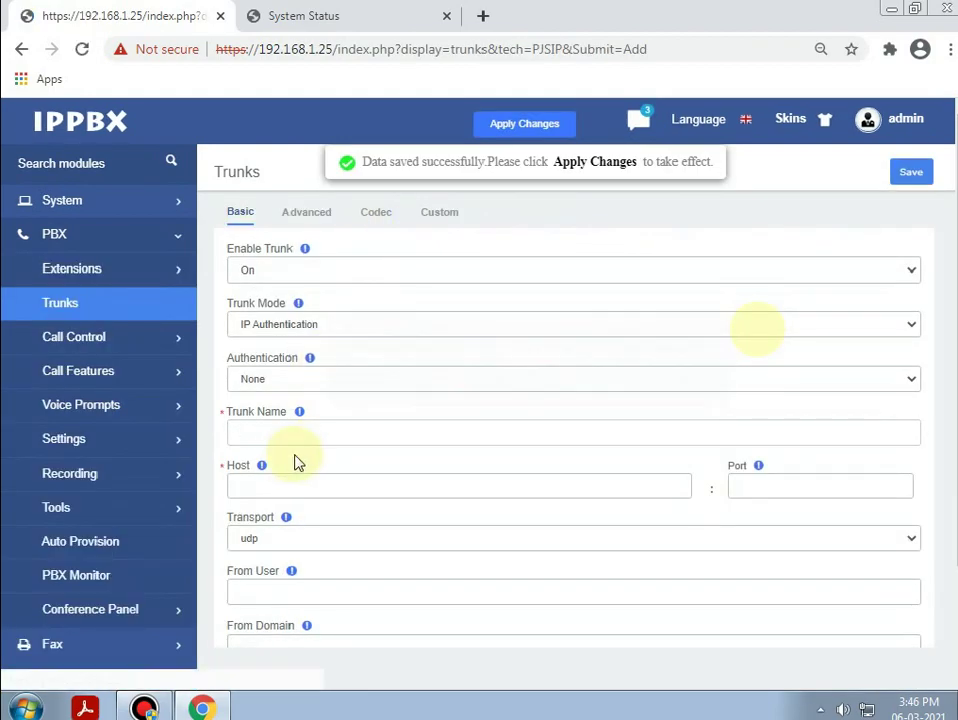
- Create PJSIP trunk 'trunk' with host 192.168.1.26 and port 5060, then save and apply
scroll(290, 459, "down", 1)
left_click(268, 339)
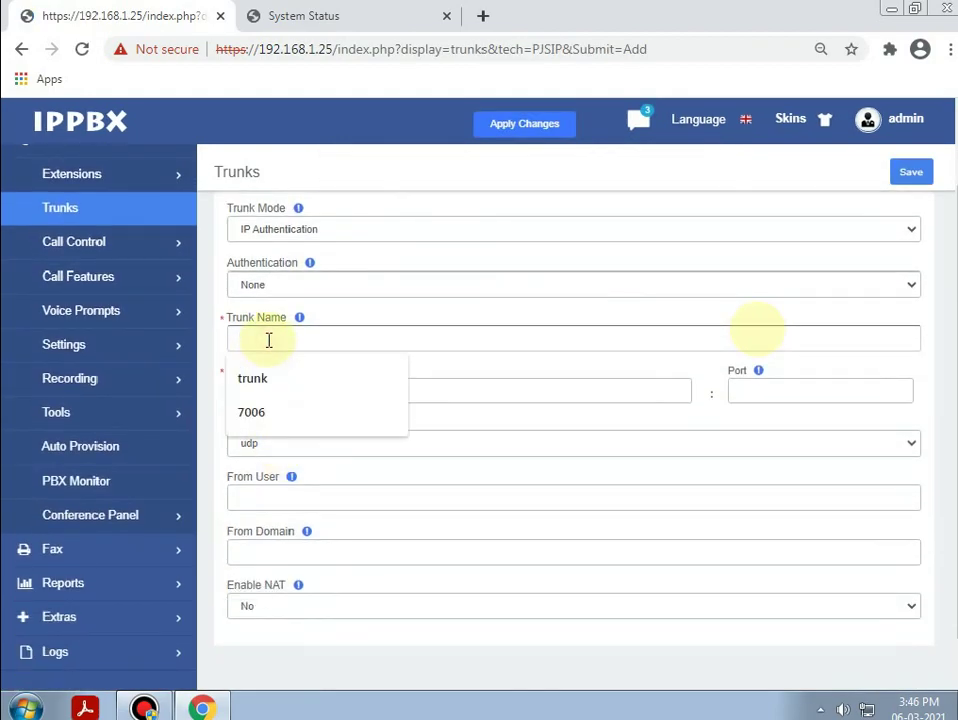
type("tr")
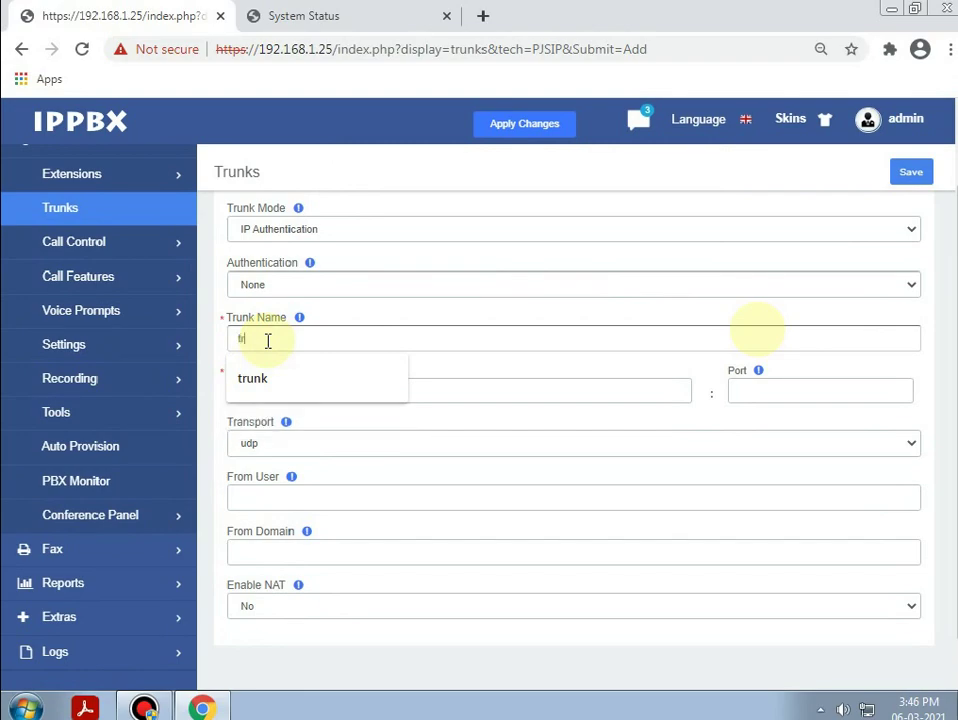
type("unk")
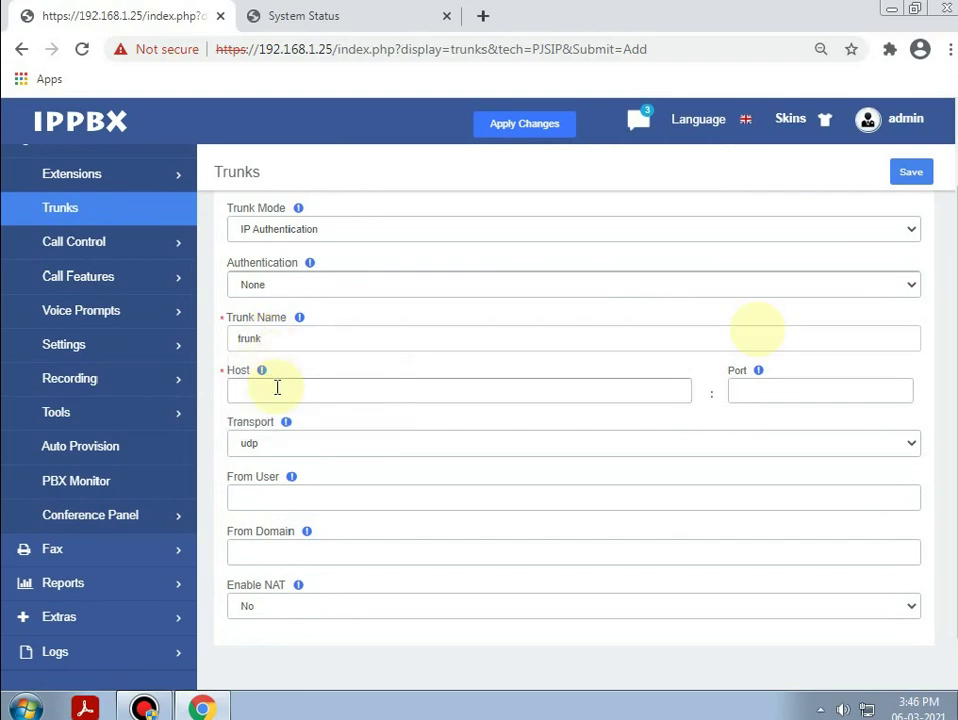
left_click(278, 390)
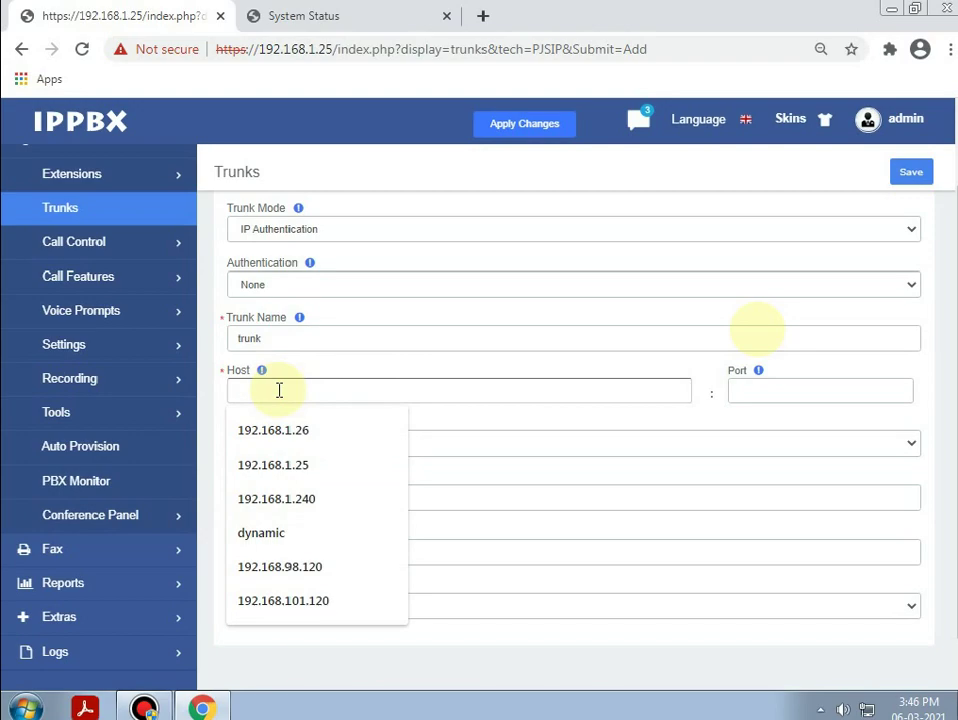
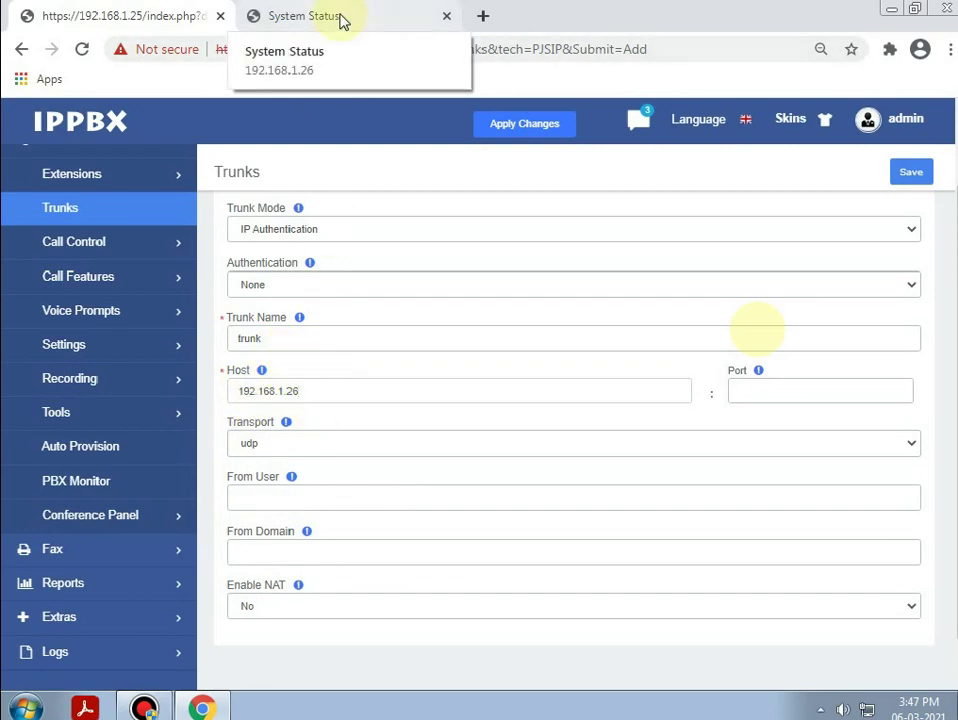
left_click(765, 391)
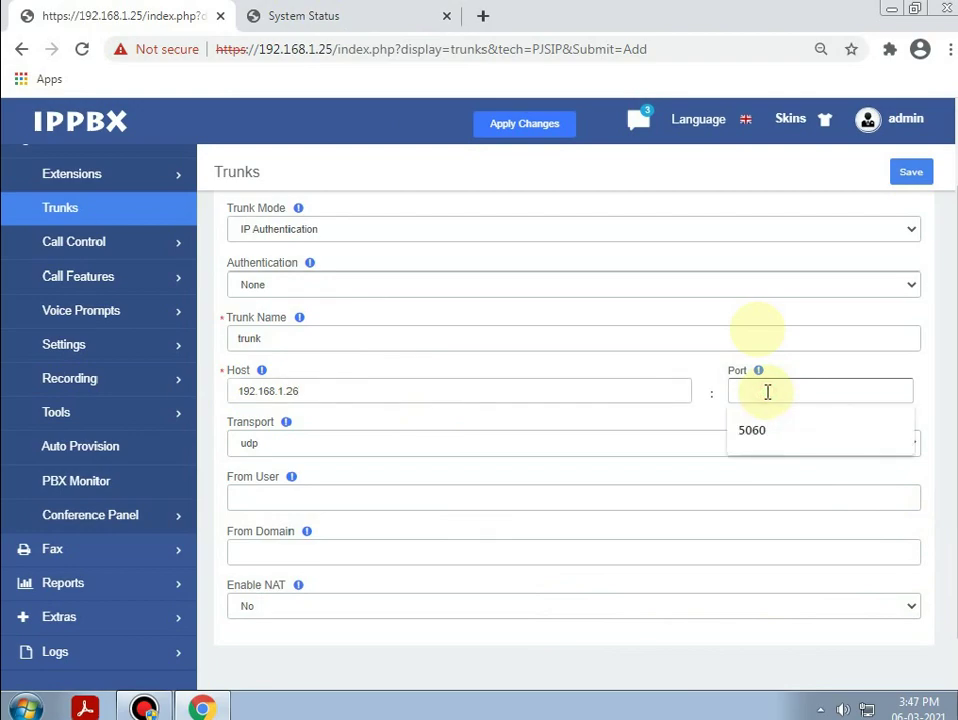
key("Return")
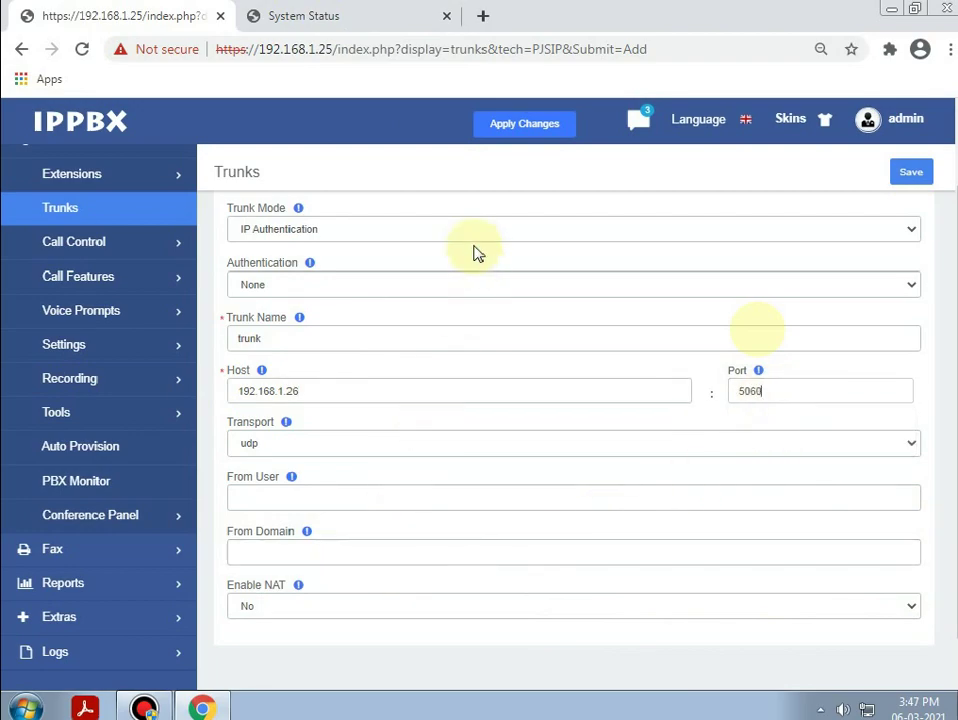
left_click(918, 183)
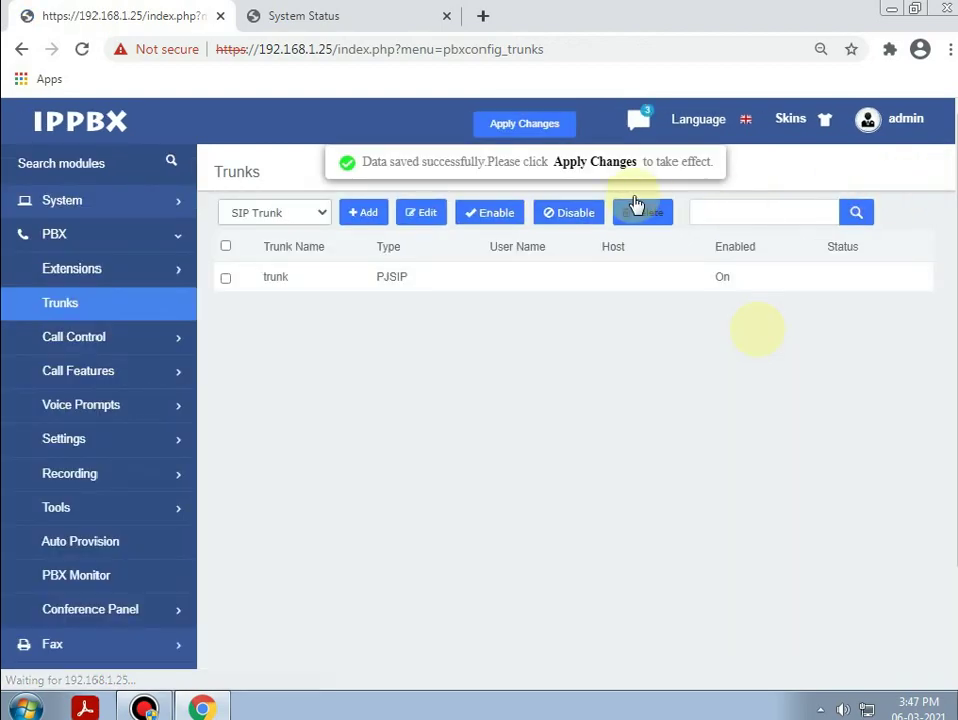
left_click(519, 126)
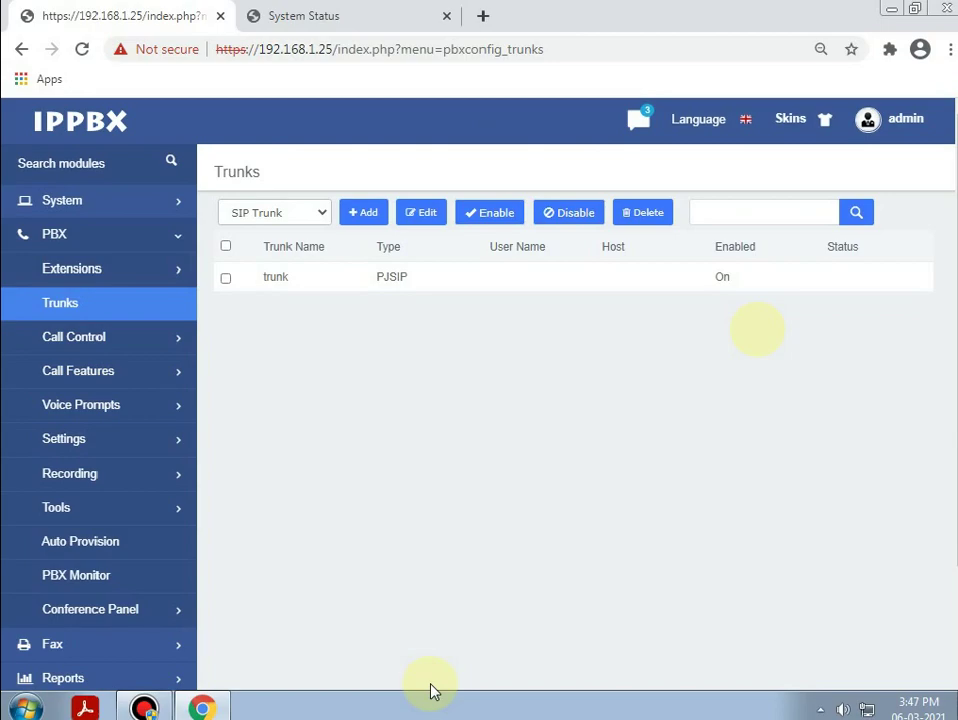
- Delete the default route under Call Control > Inbound Routes, then begin a new inbound route
left_click(85, 347)
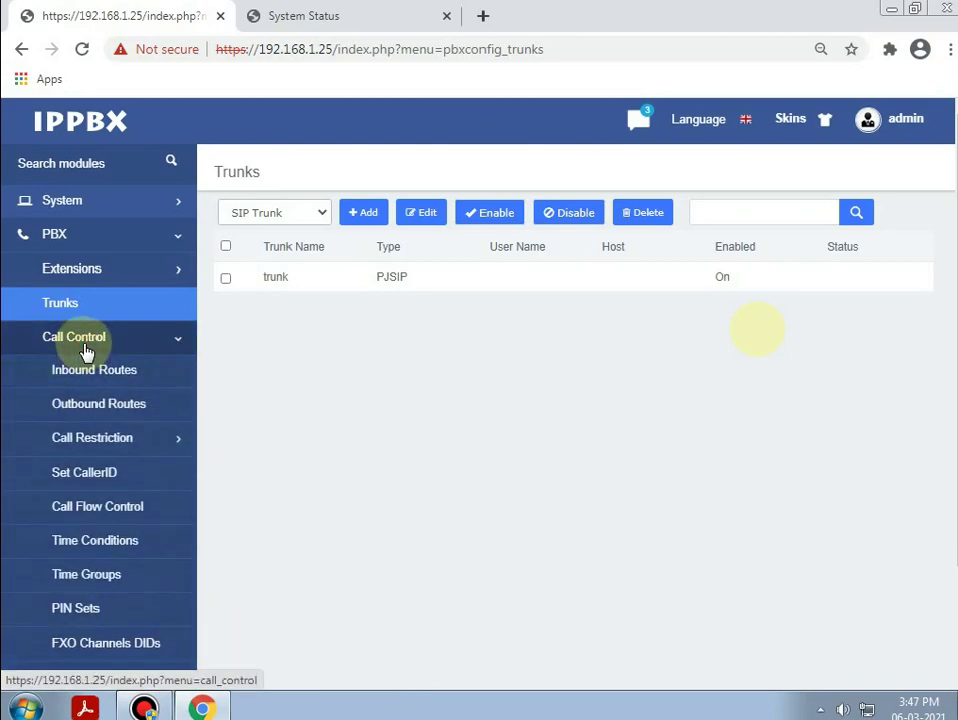
left_click(86, 376)
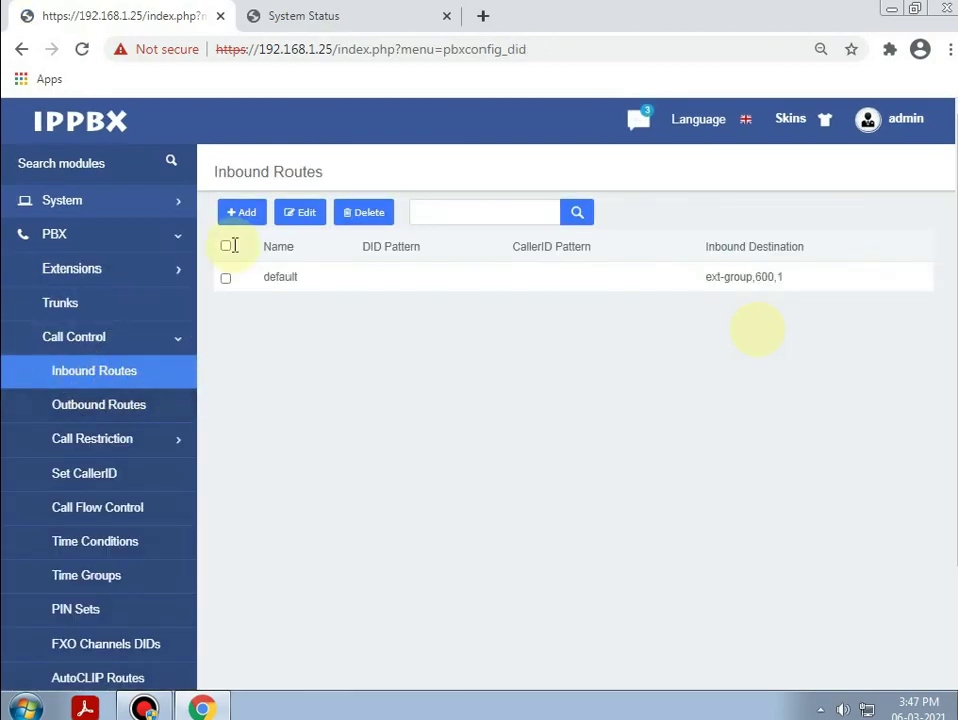
left_click(225, 281)
left_click(376, 214)
left_click(410, 471)
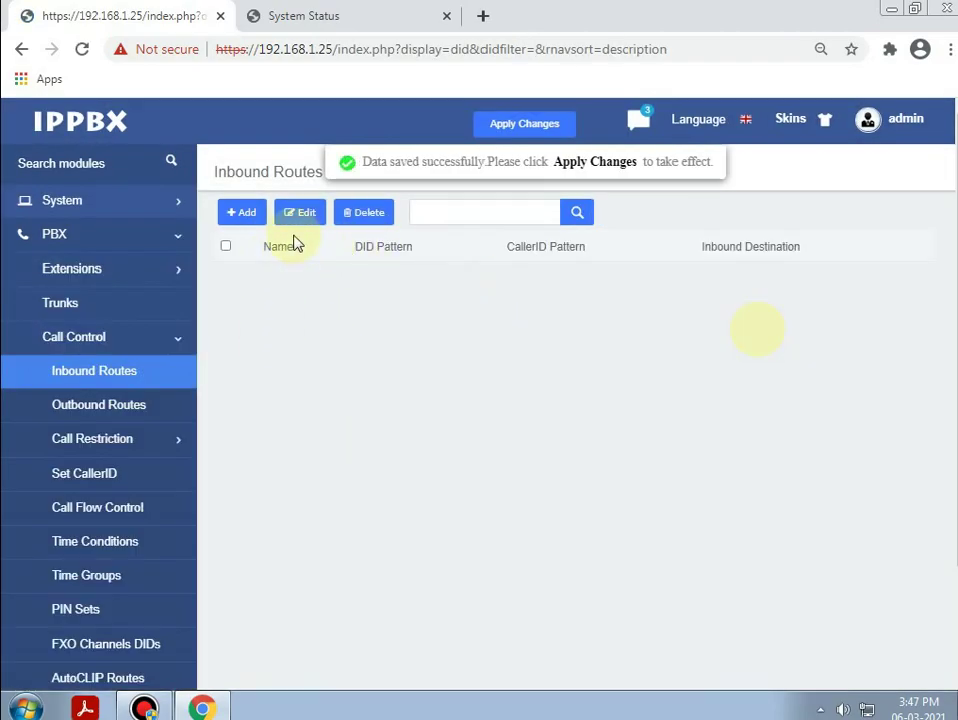
left_click(243, 220)
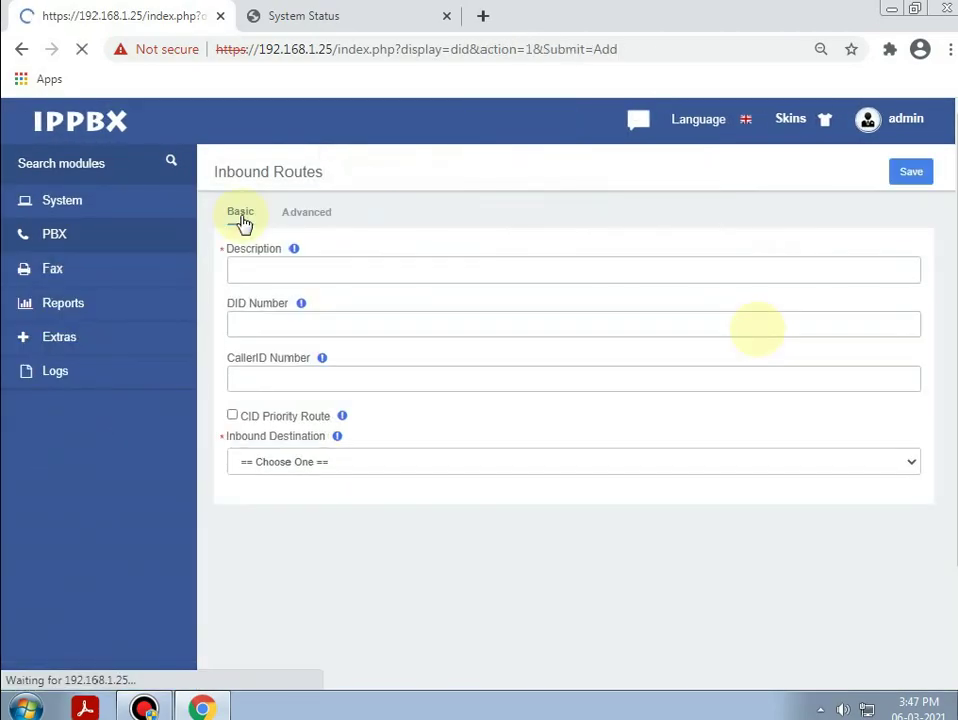
- Give the new inbound route description 'in' and DID 1002
left_click(282, 271)
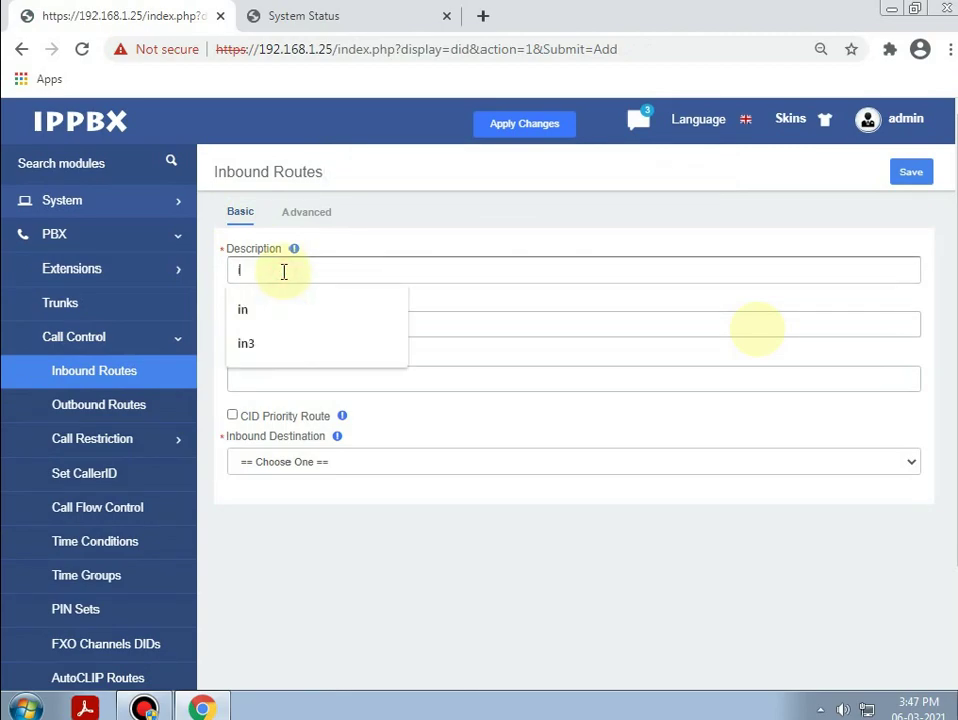
left_click(560, 326)
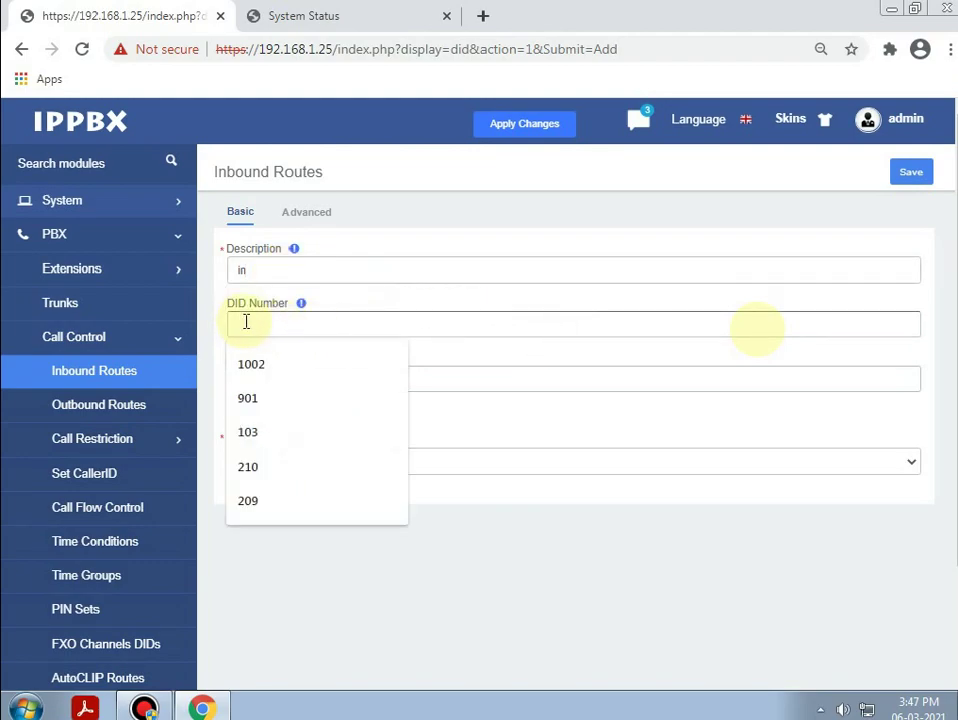
type("100")
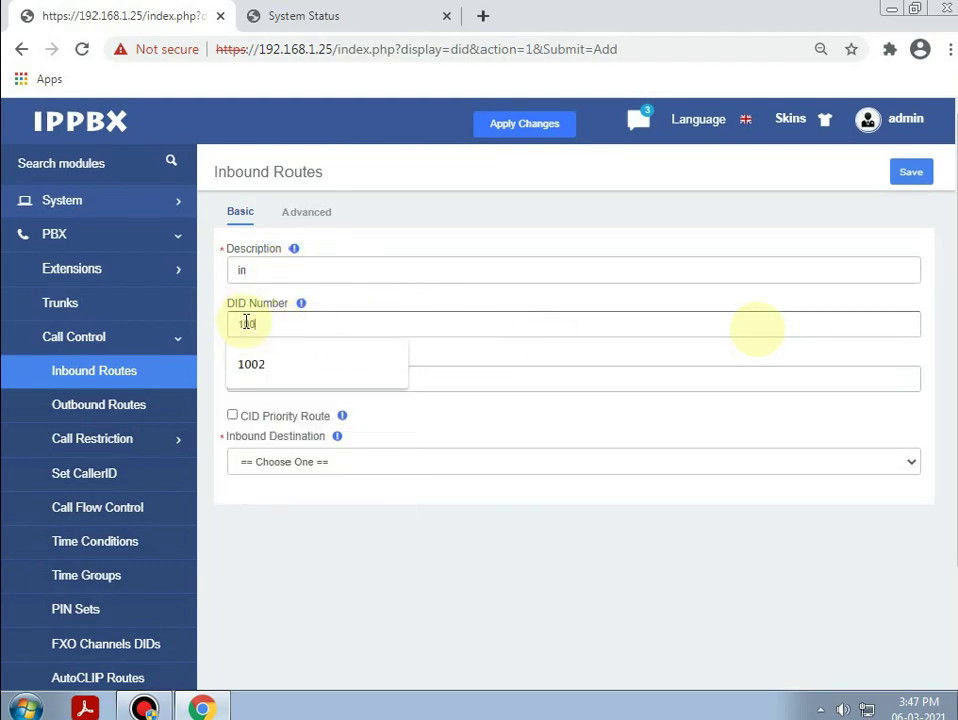
type("2")
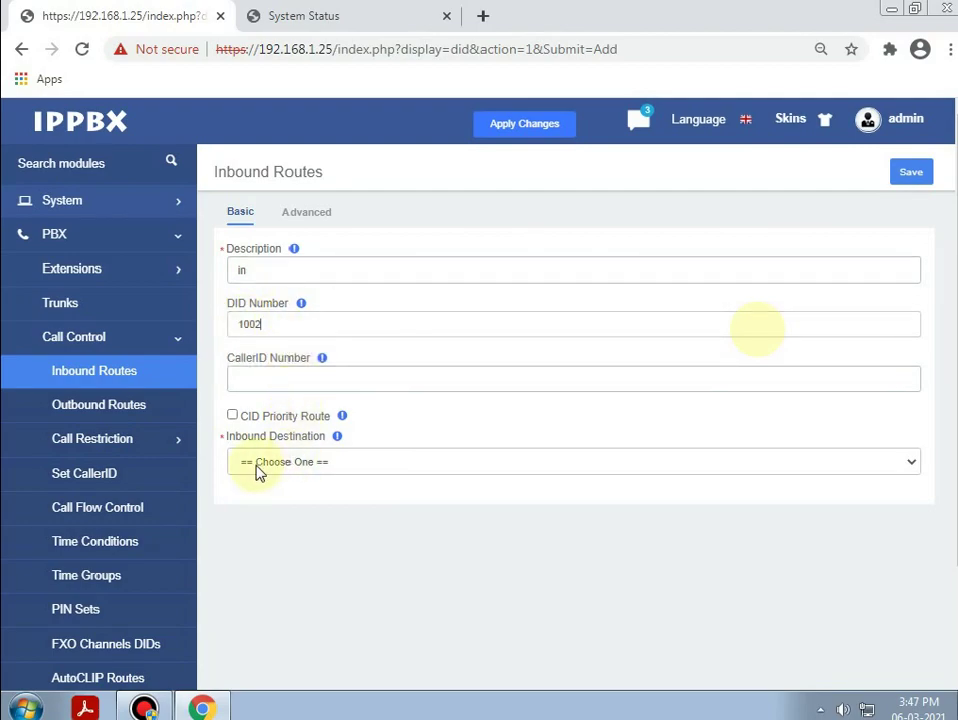
- Send the route's calls to extension 500 and save the inbound route
left_click(257, 465)
left_click(285, 294)
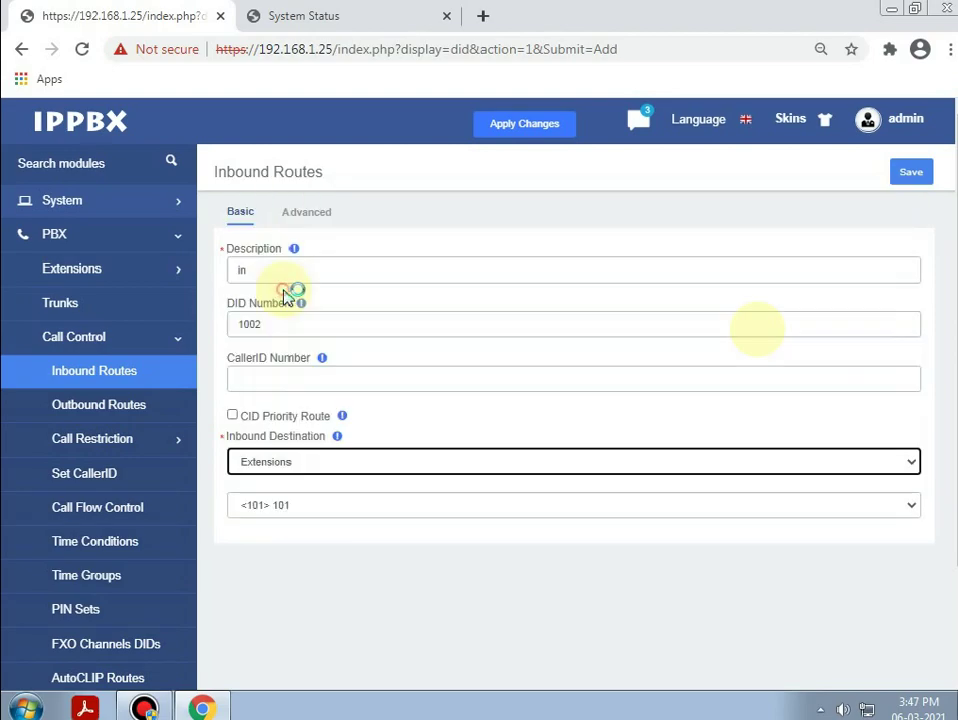
left_click(290, 506)
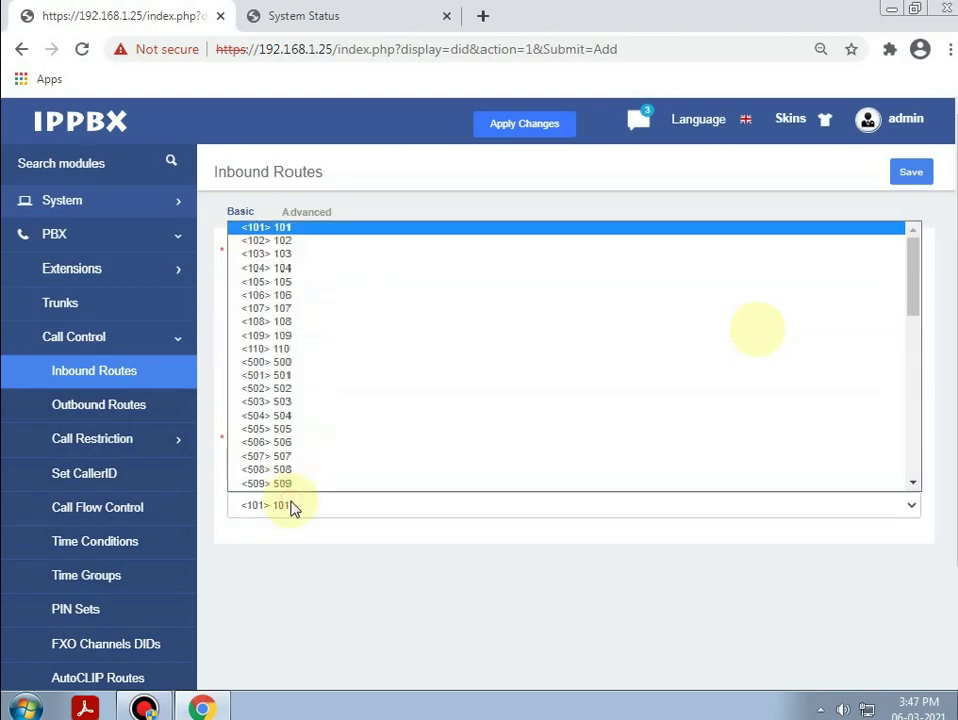
left_click(299, 338)
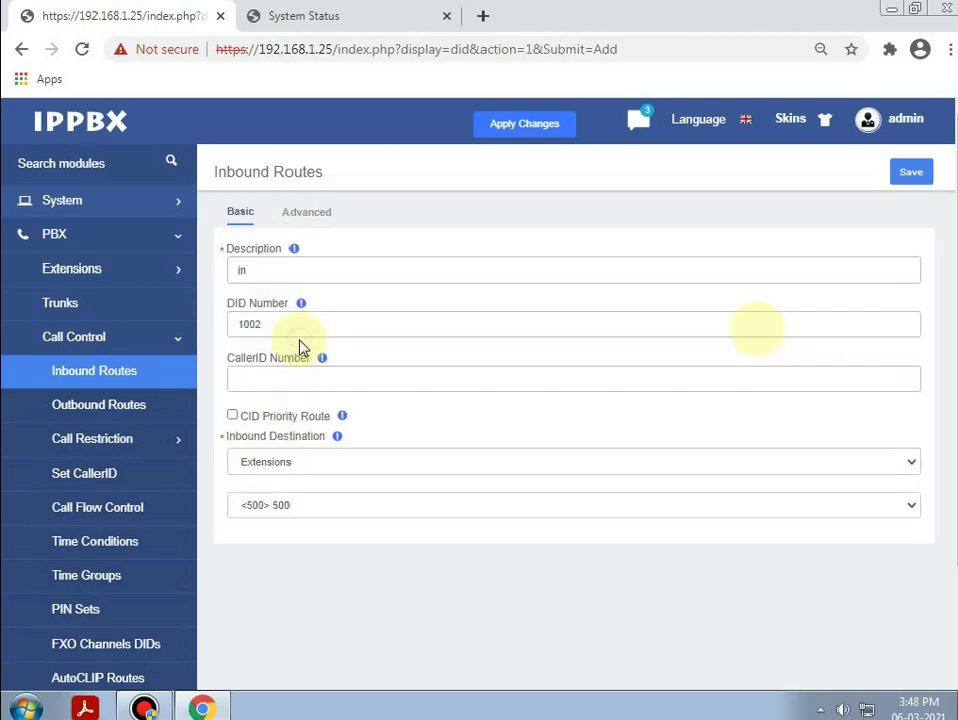
left_click(912, 175)
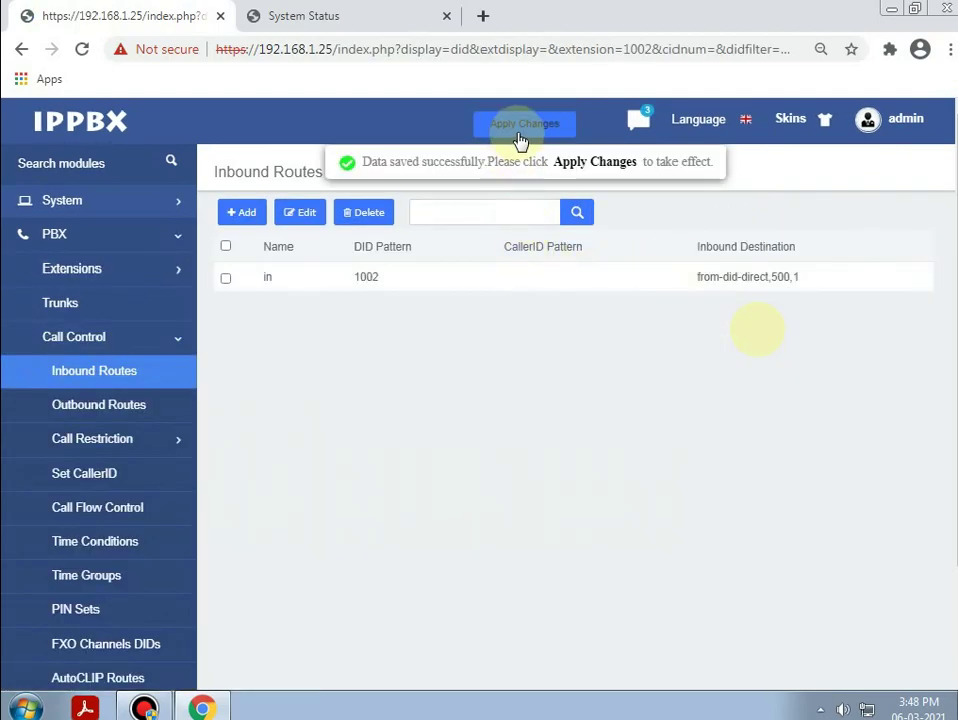
left_click(520, 128)
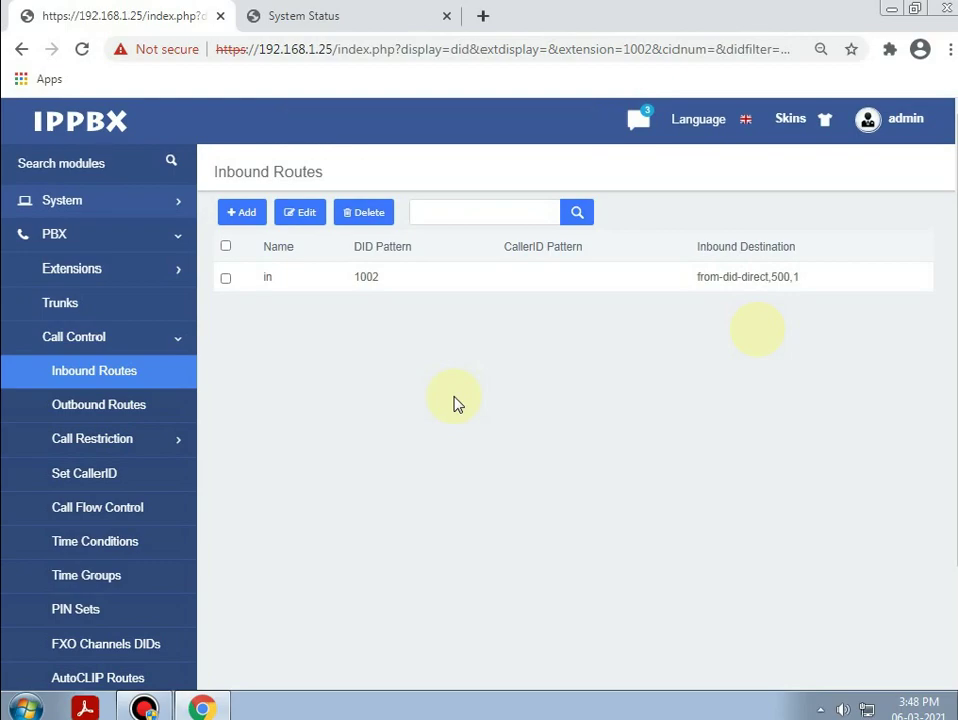
left_click(110, 409)
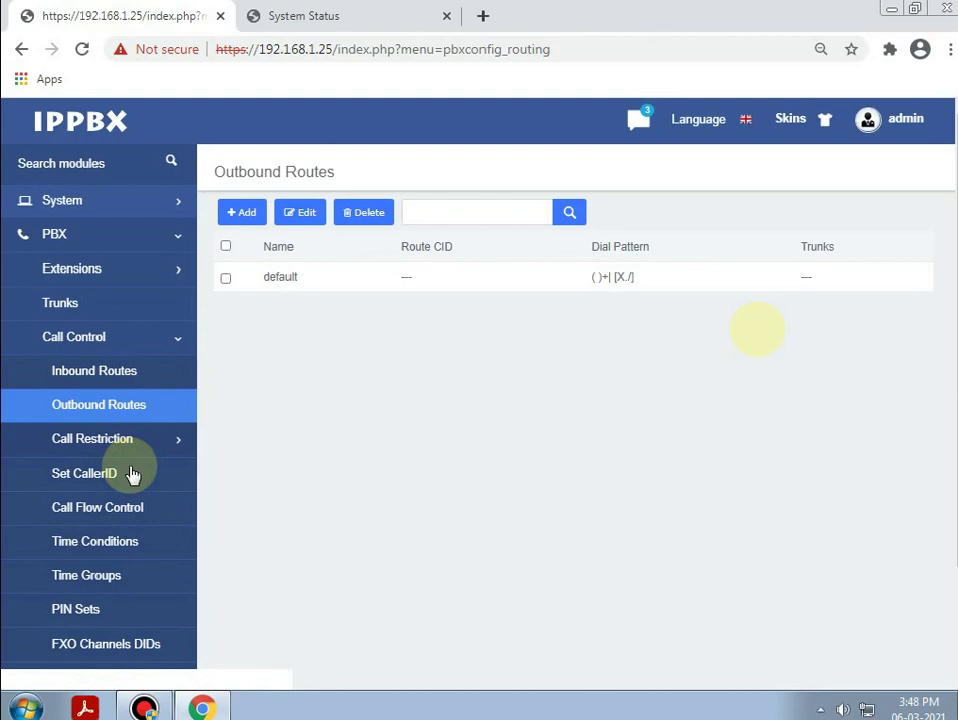
- Delete the default outbound route
left_click(226, 278)
left_click(374, 216)
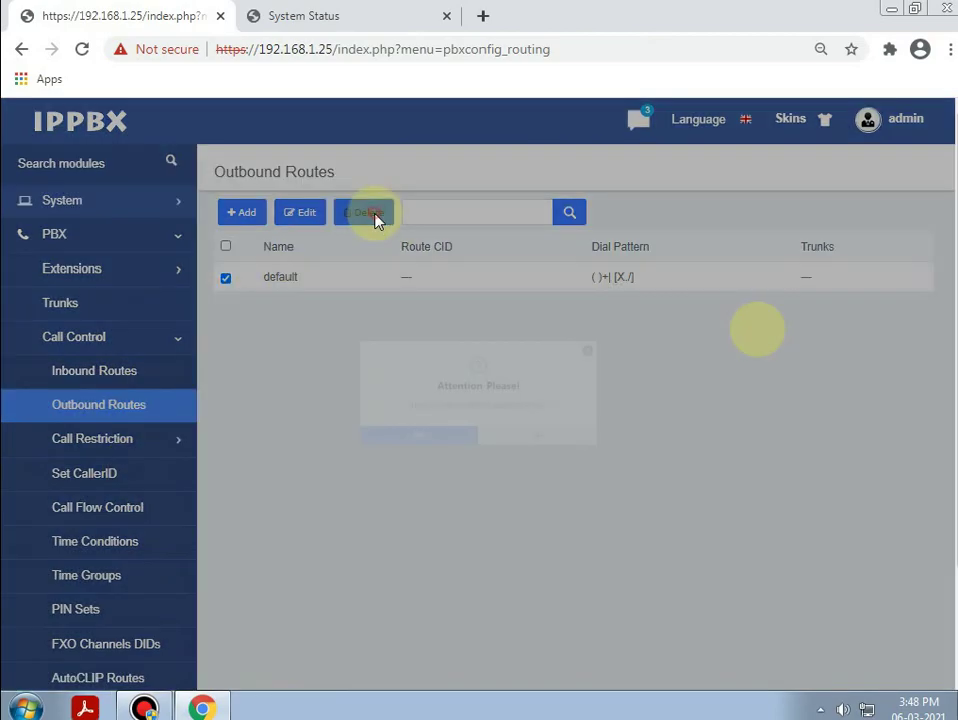
left_click(471, 476)
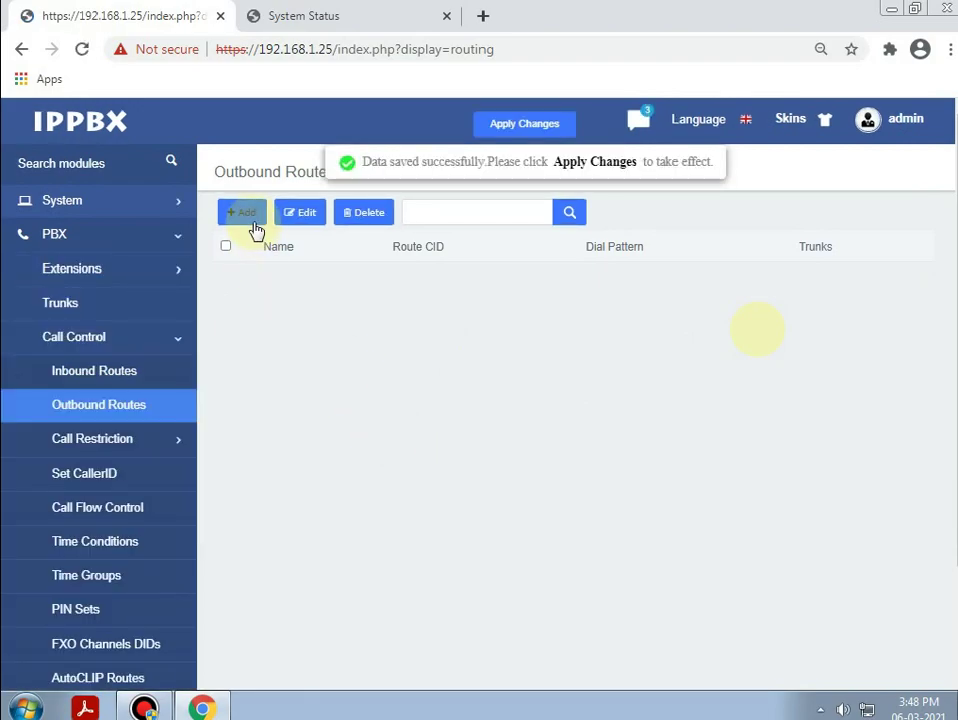
- Add outbound route 'out' with match pattern '.' using the selected trunk 'trunk', and save it
left_click(255, 225)
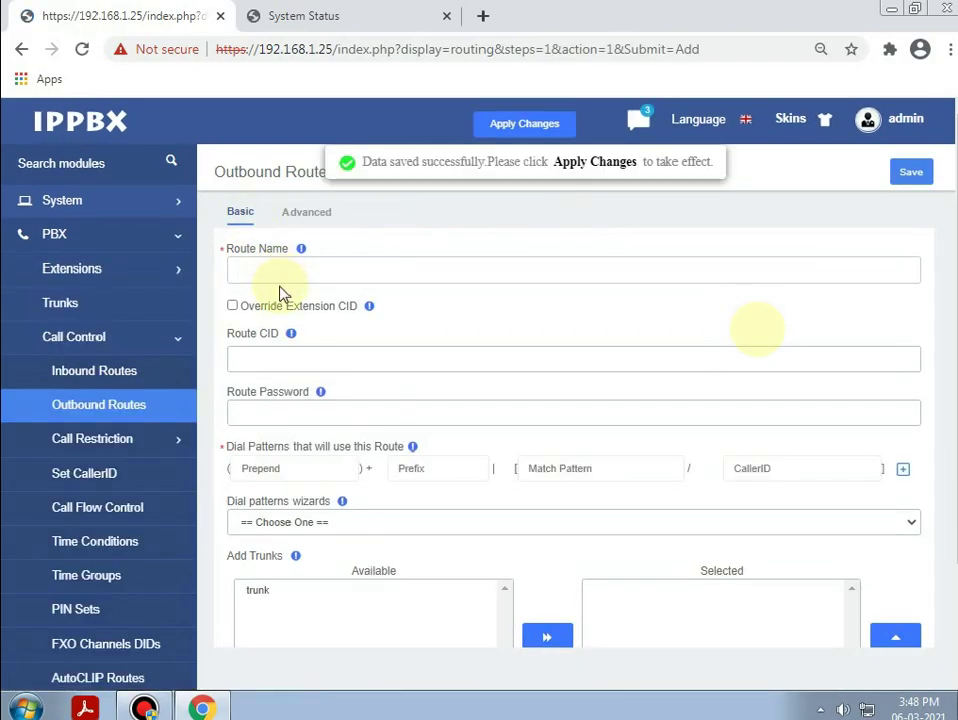
left_click(279, 271)
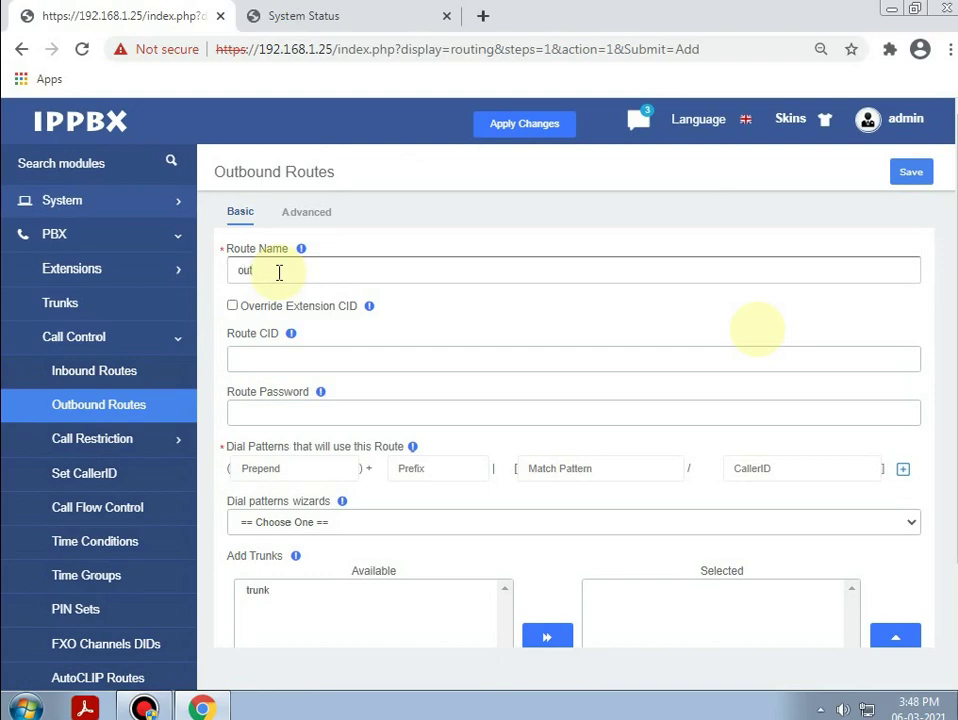
left_click(550, 468)
left_click(550, 472)
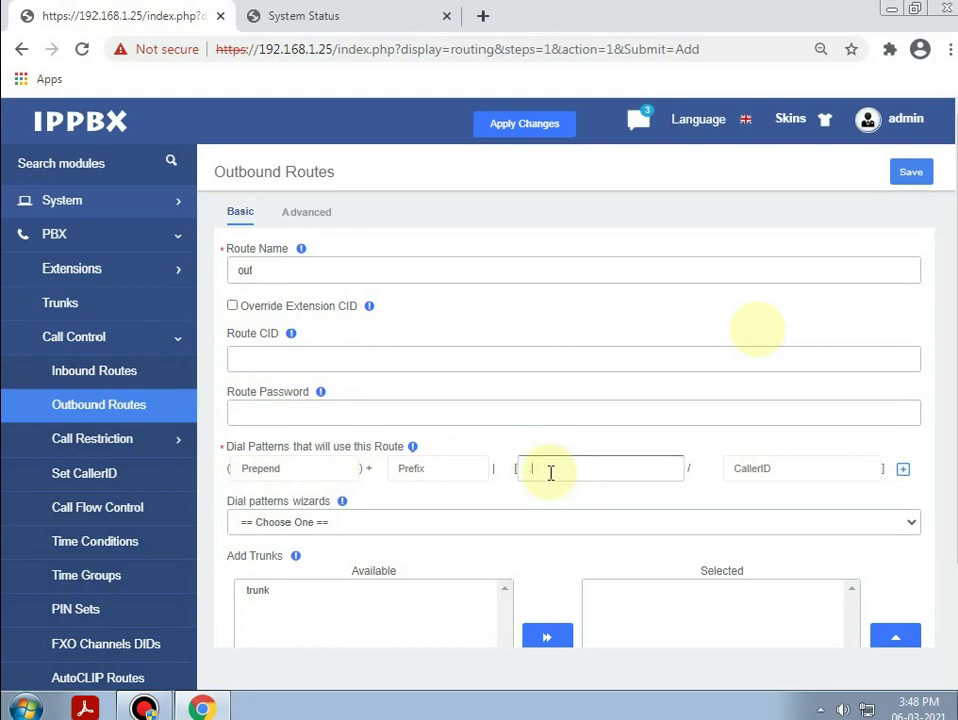
scroll(548, 548, "down", 2)
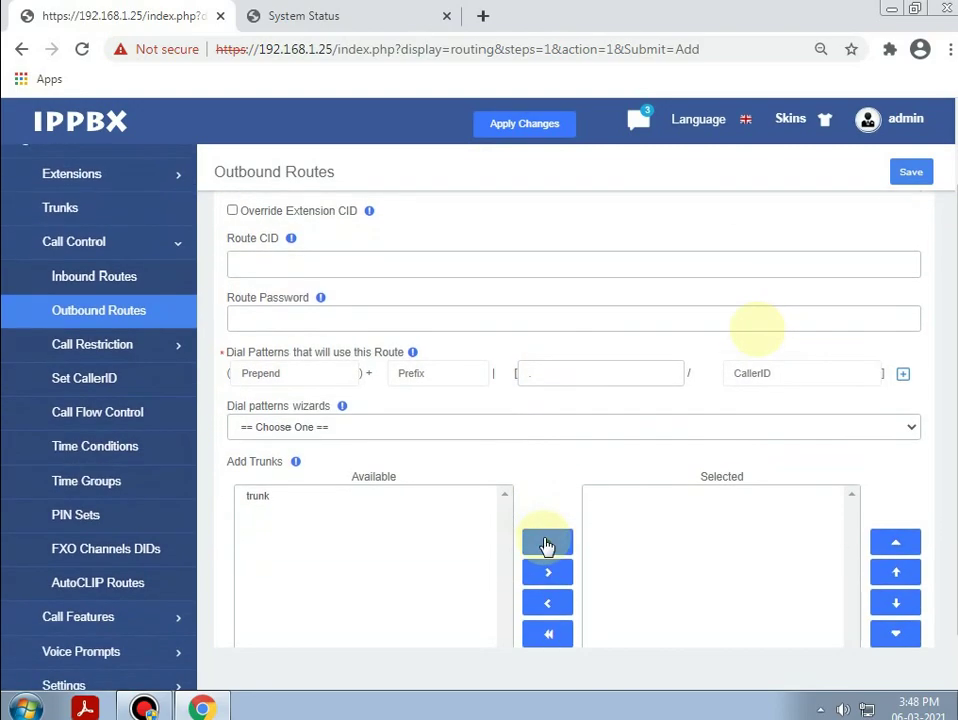
left_click(258, 499)
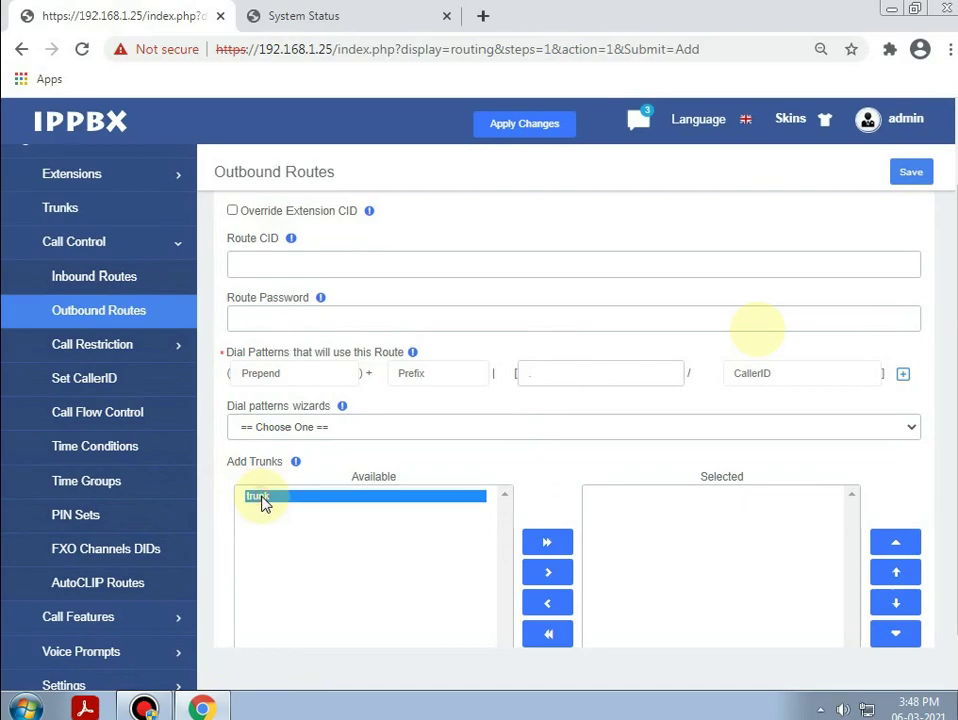
left_click(548, 577)
scroll(657, 606, "down", 1)
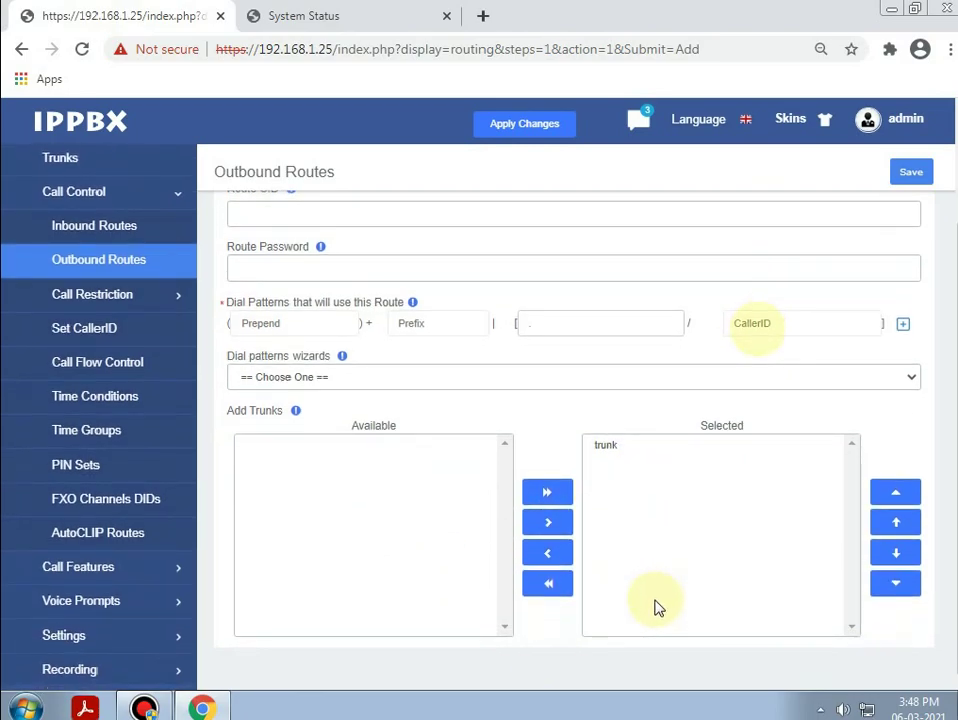
scroll(657, 606, "up", 3)
left_click(912, 175)
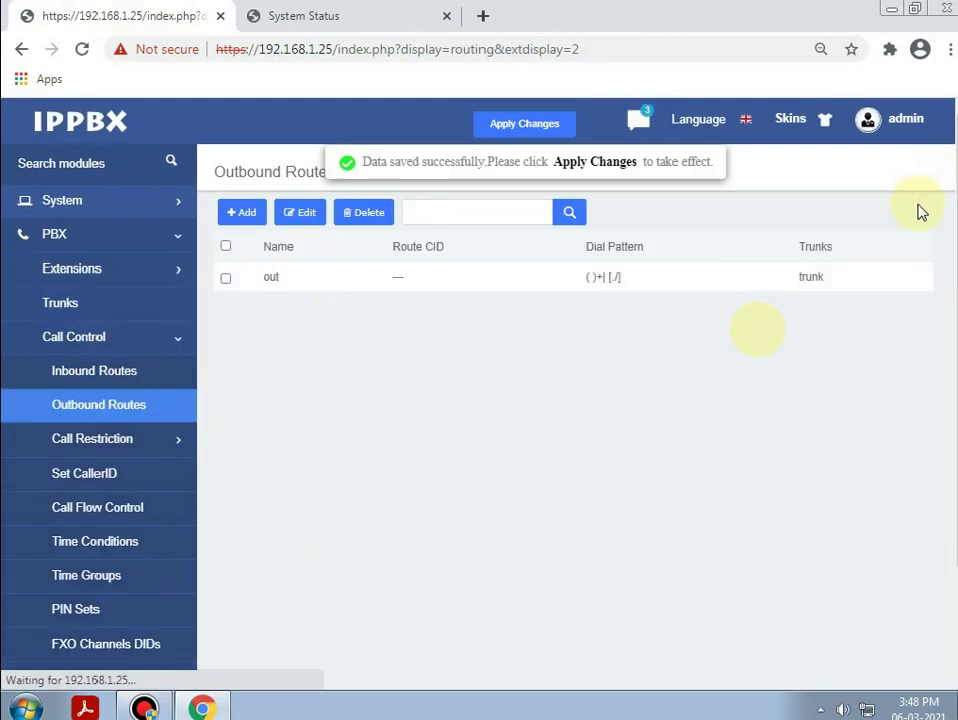
- Apply the pending IPPBX changes and open the gateway's VOIP endpoints page
left_click(543, 125)
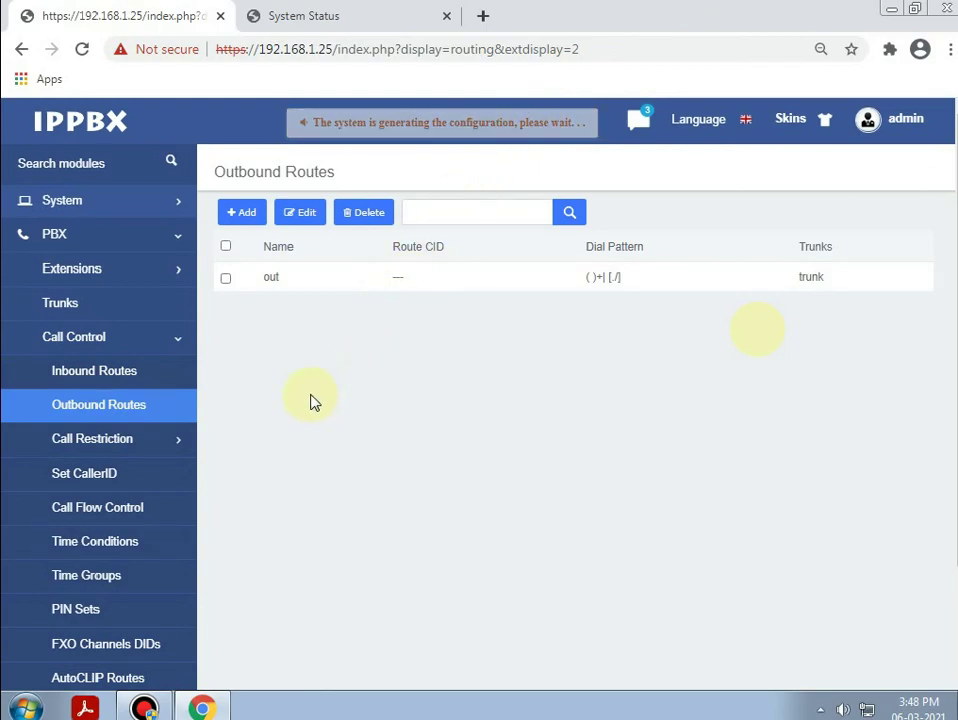
left_click(368, 10)
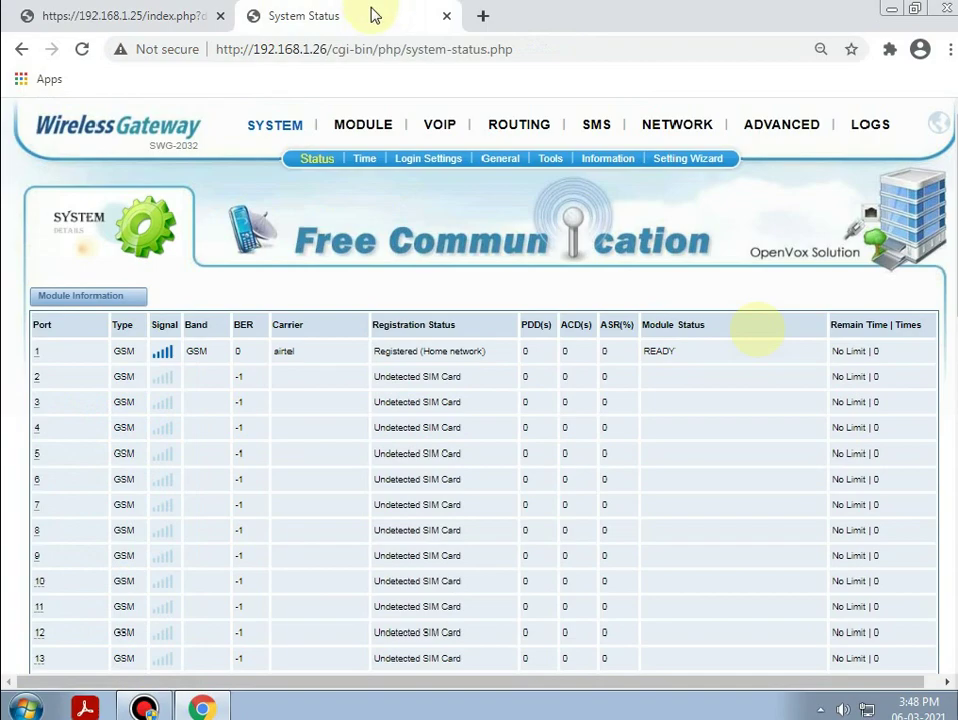
mouse_move(363, 124)
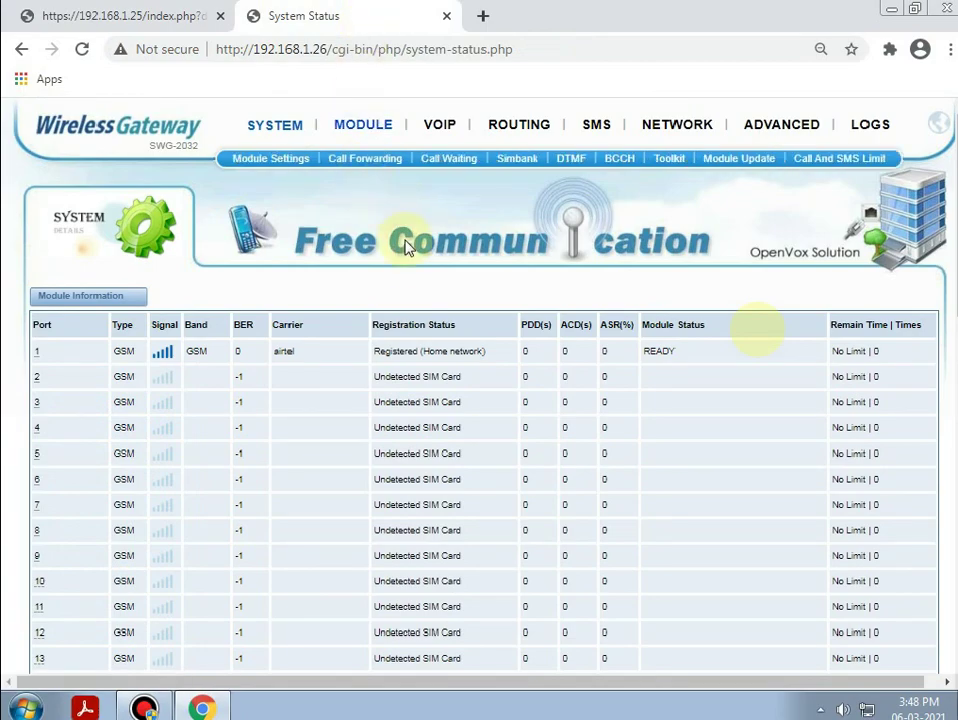
mouse_move(442, 134)
left_click(441, 127)
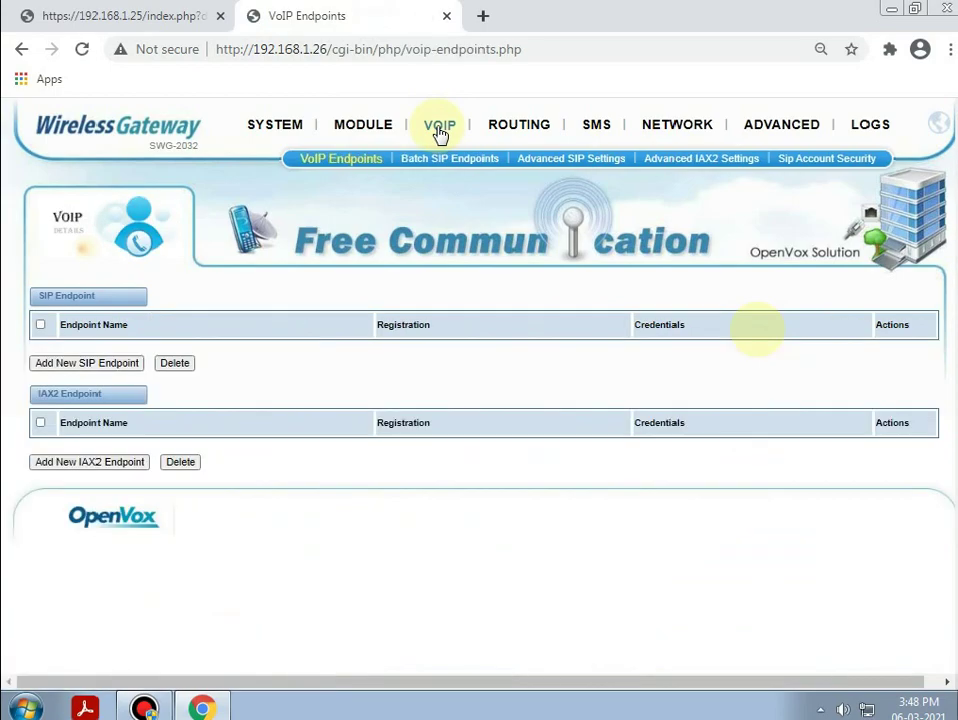
- Start a new anonymous SIP endpoint named 'trunk' with registration set to None
left_click(74, 368)
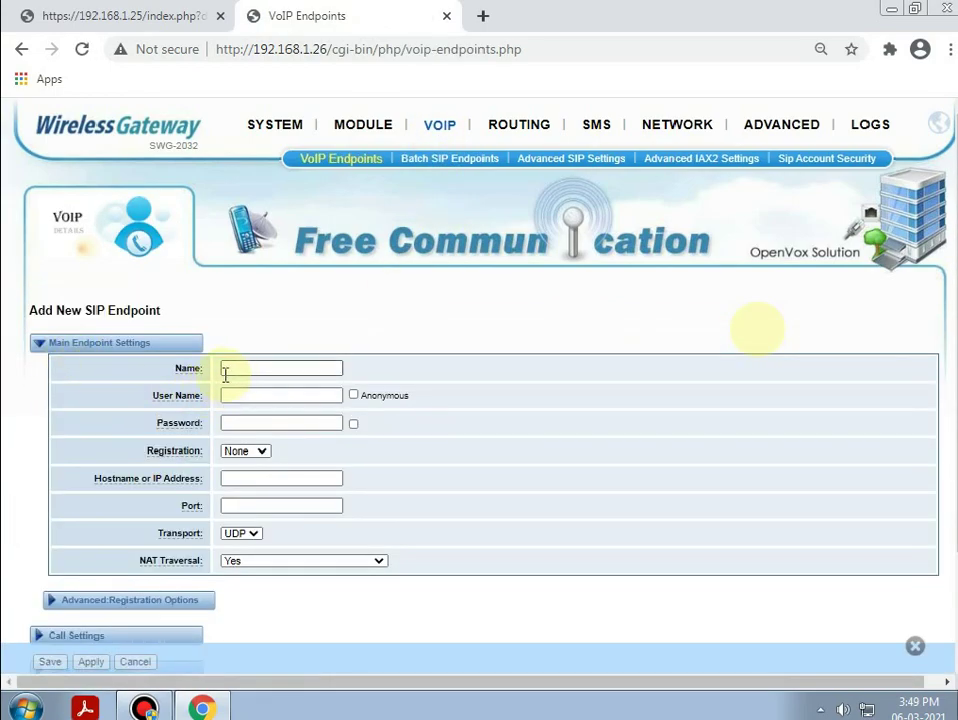
left_click(231, 370)
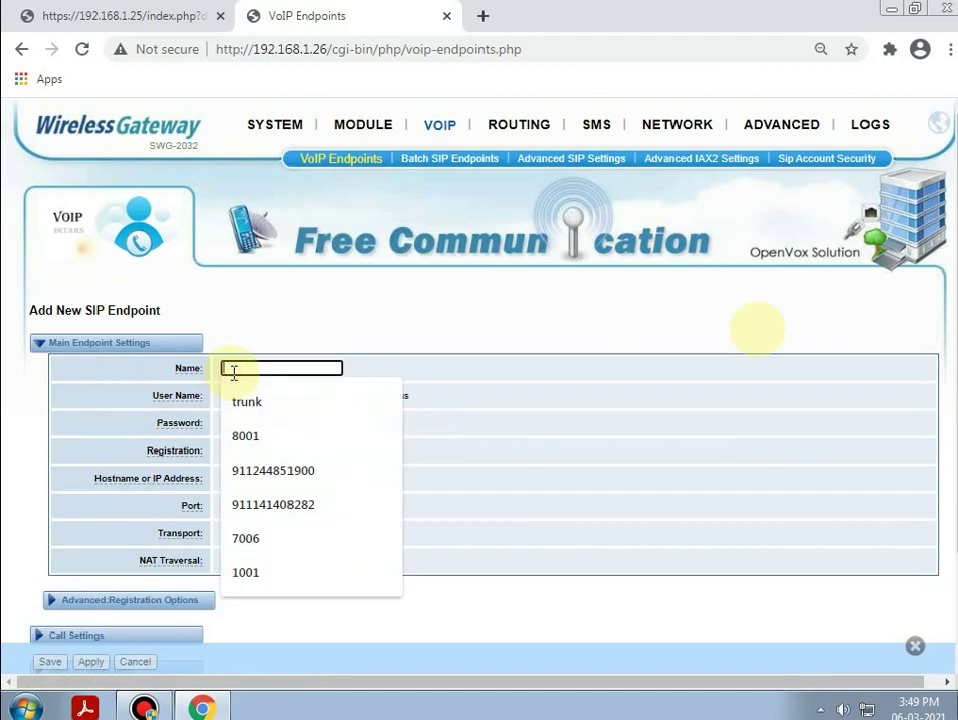
type("trunk")
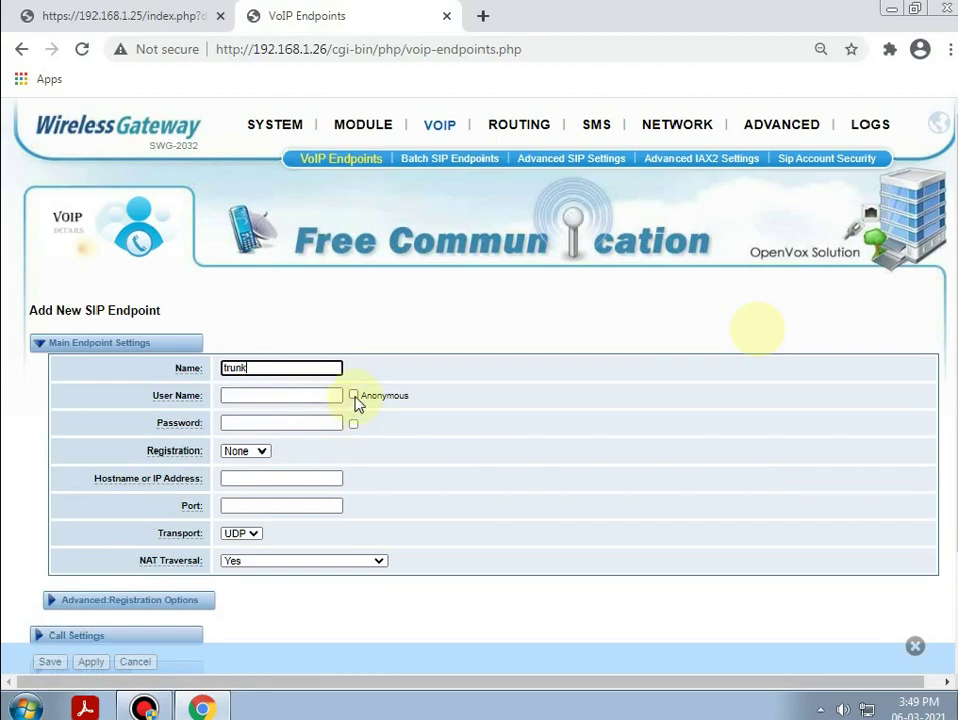
left_click(353, 396)
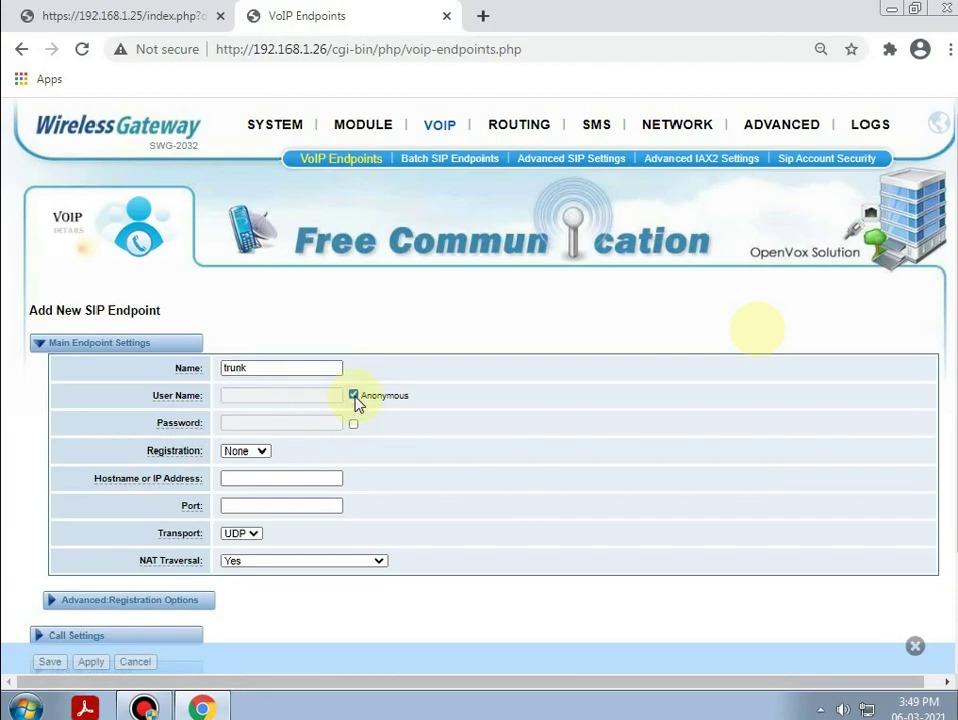
left_click(240, 452)
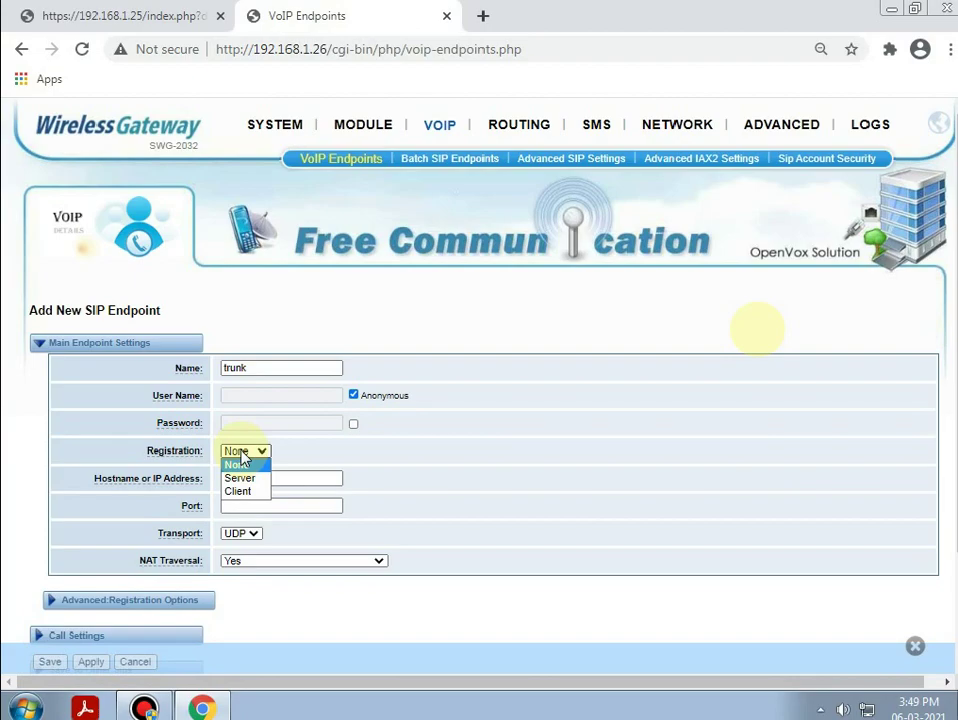
left_click(419, 457)
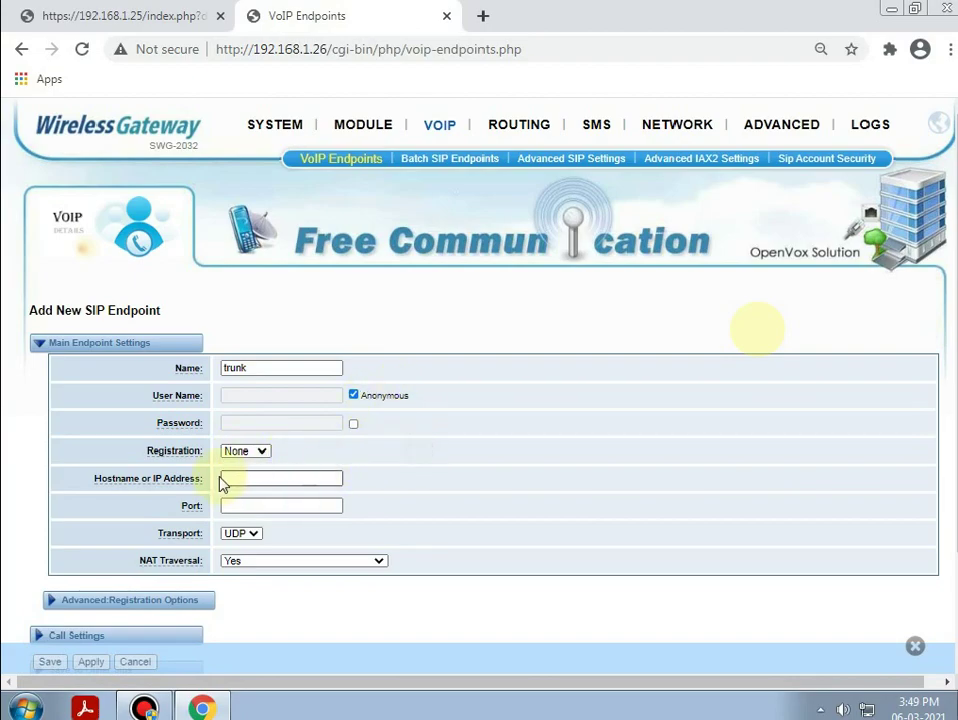
left_click(226, 453)
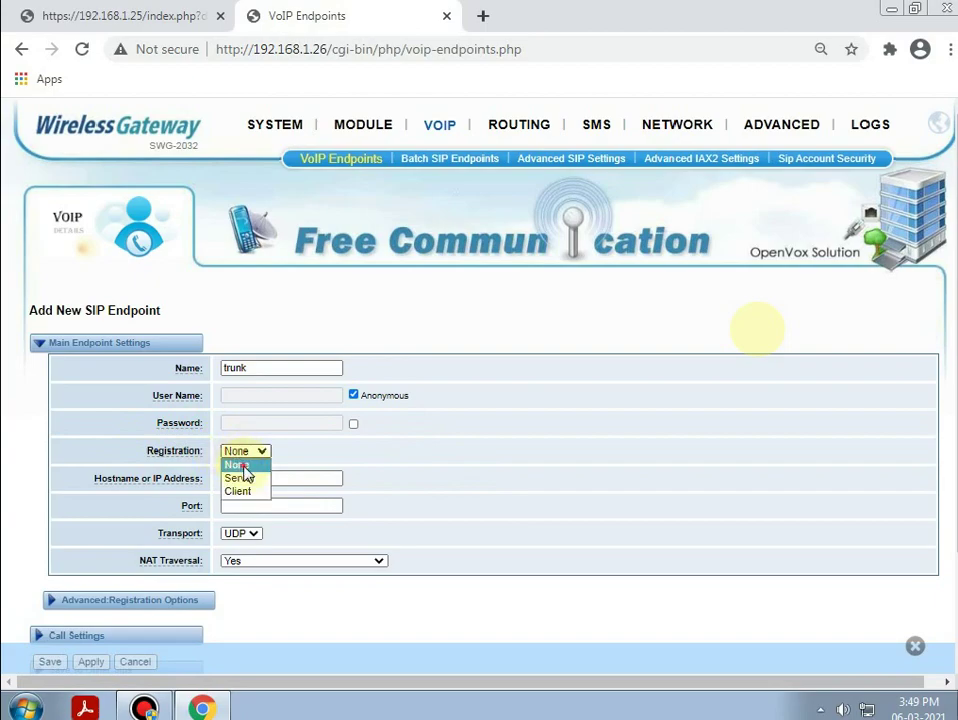
left_click(238, 462)
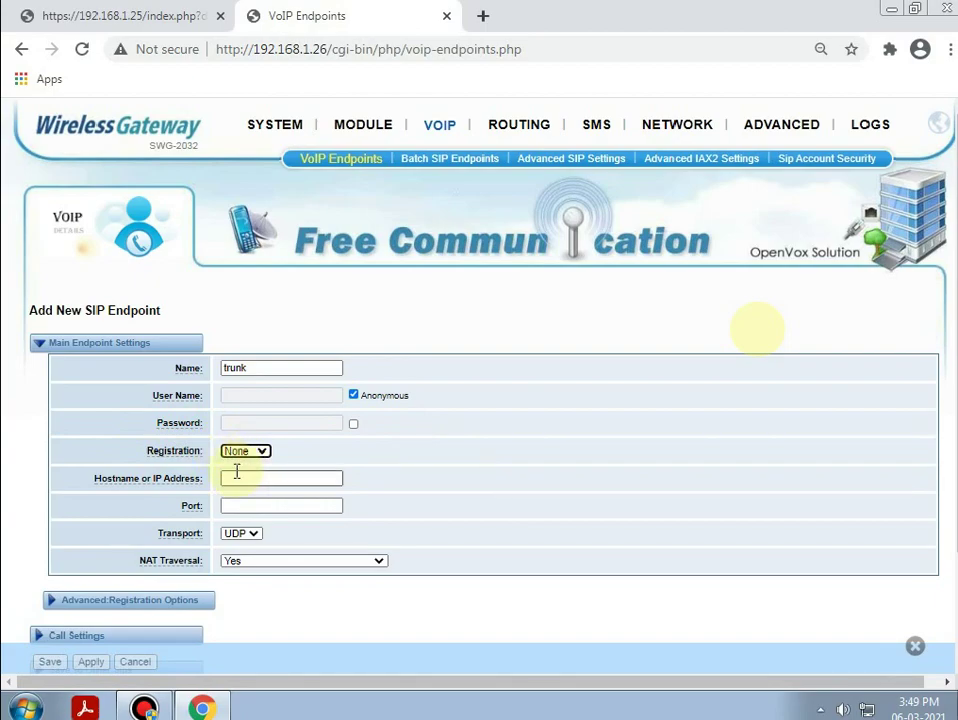
- Set the endpoint host to 192.168.1.25 and port 5060, then save and apply
left_click(253, 482)
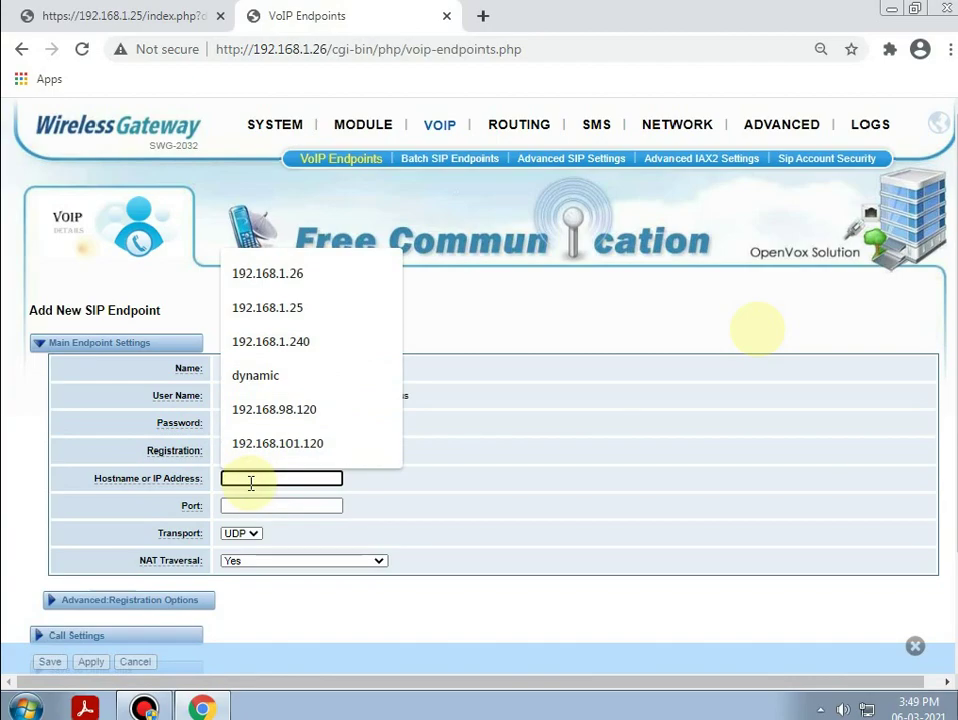
type("19")
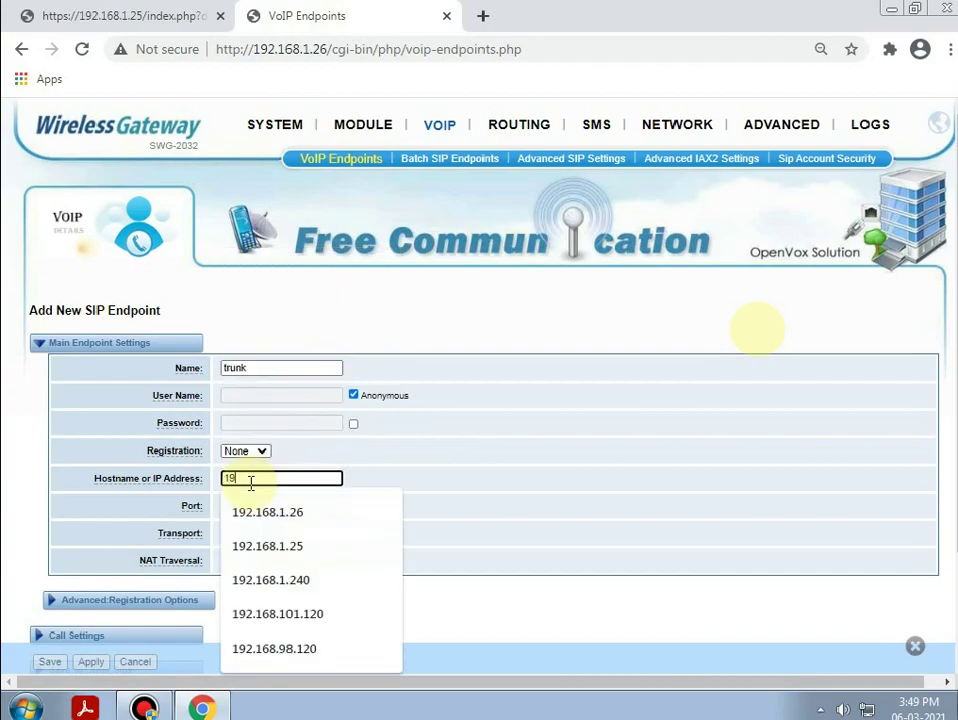
type("2.168.1.2")
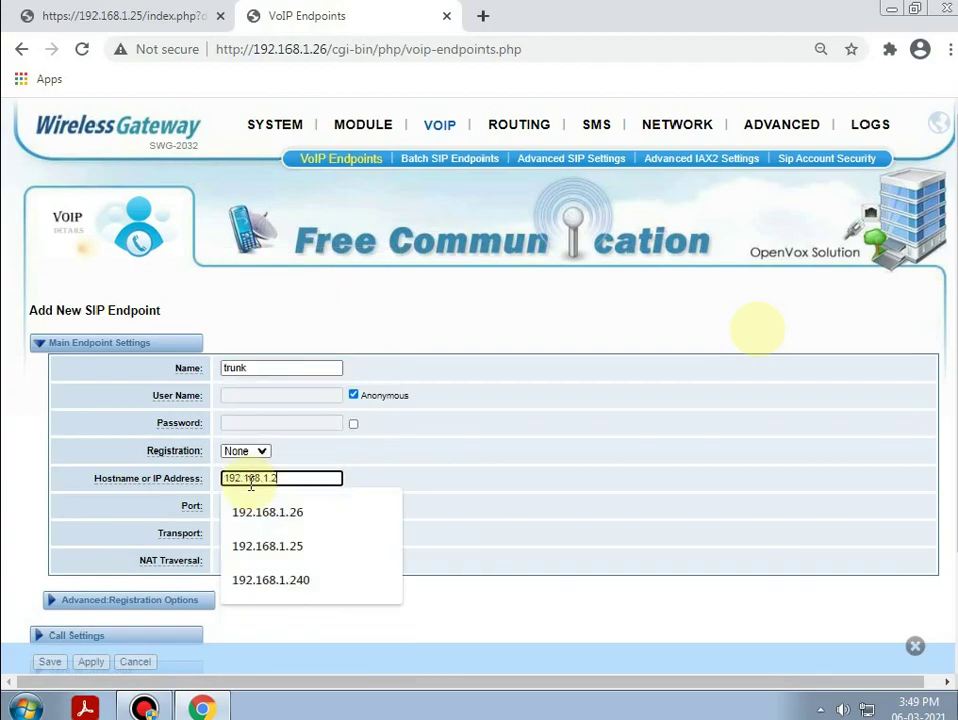
type("5")
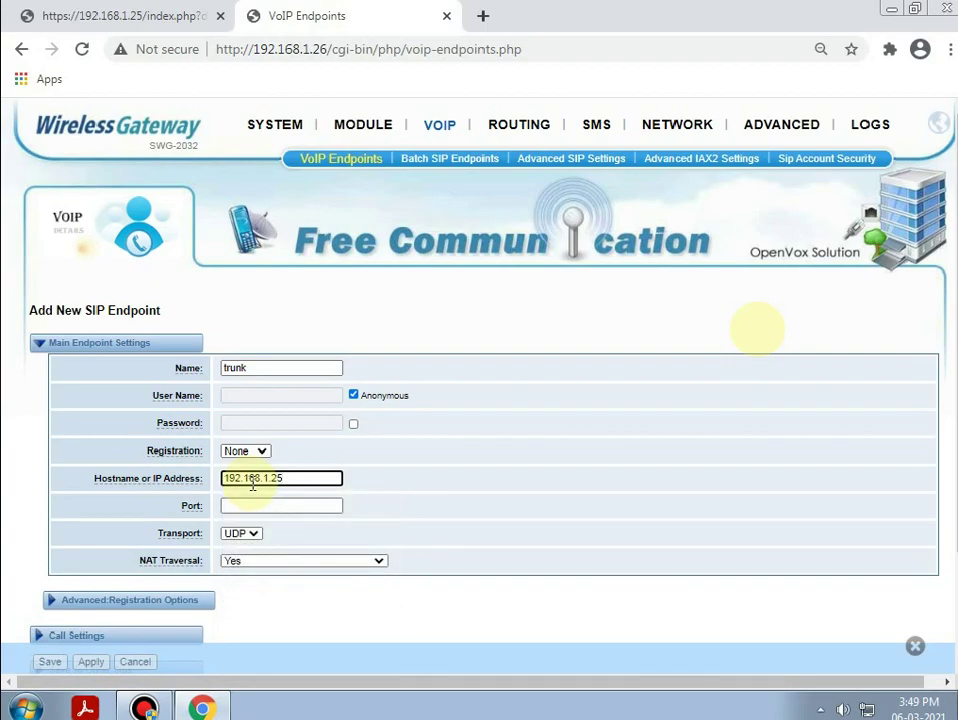
left_click(250, 505)
type("5060")
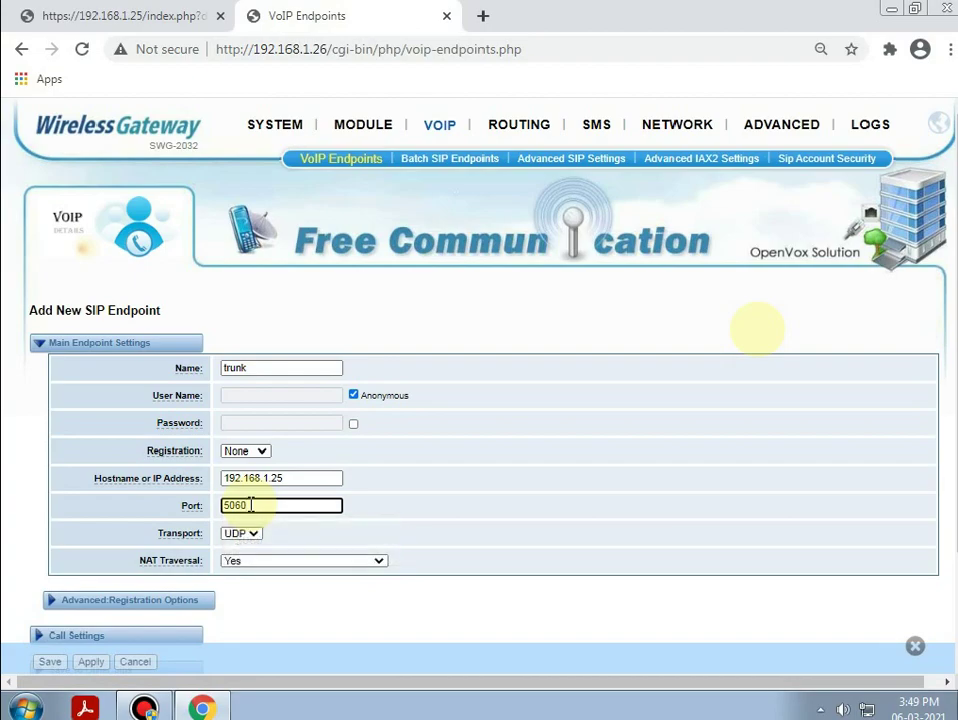
scroll(321, 520, "down", 1)
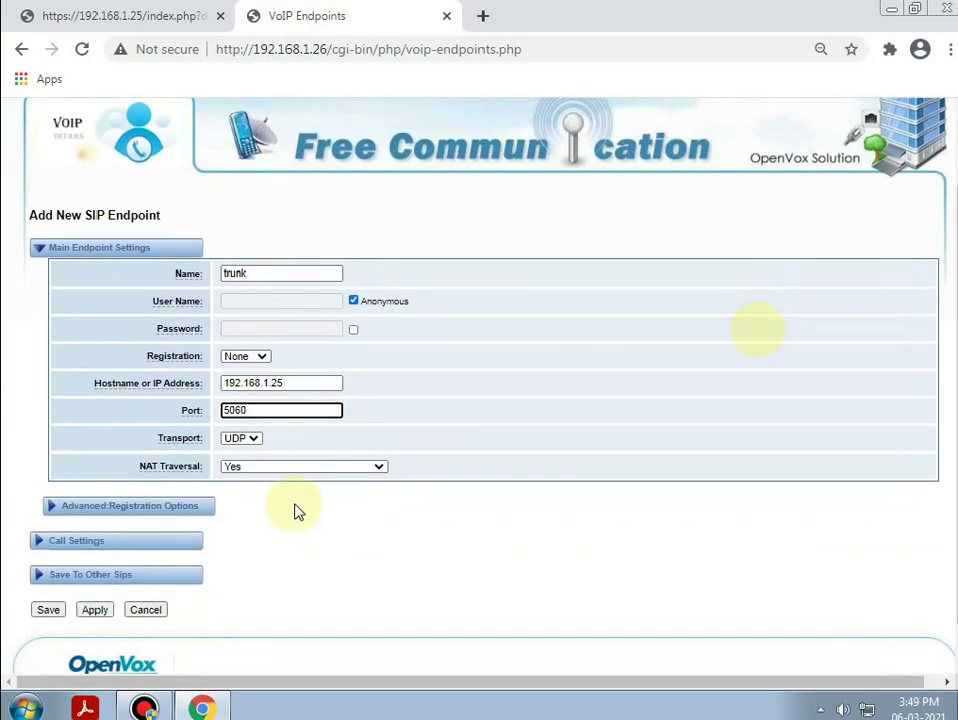
scroll(294, 511, "down", 1)
left_click(48, 568)
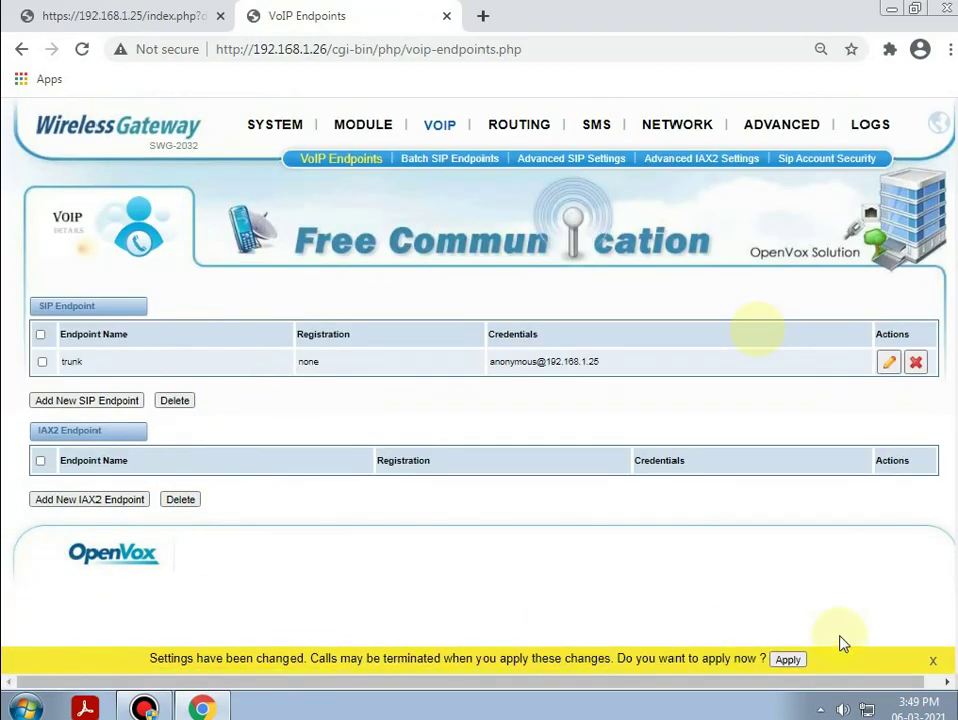
left_click(802, 662)
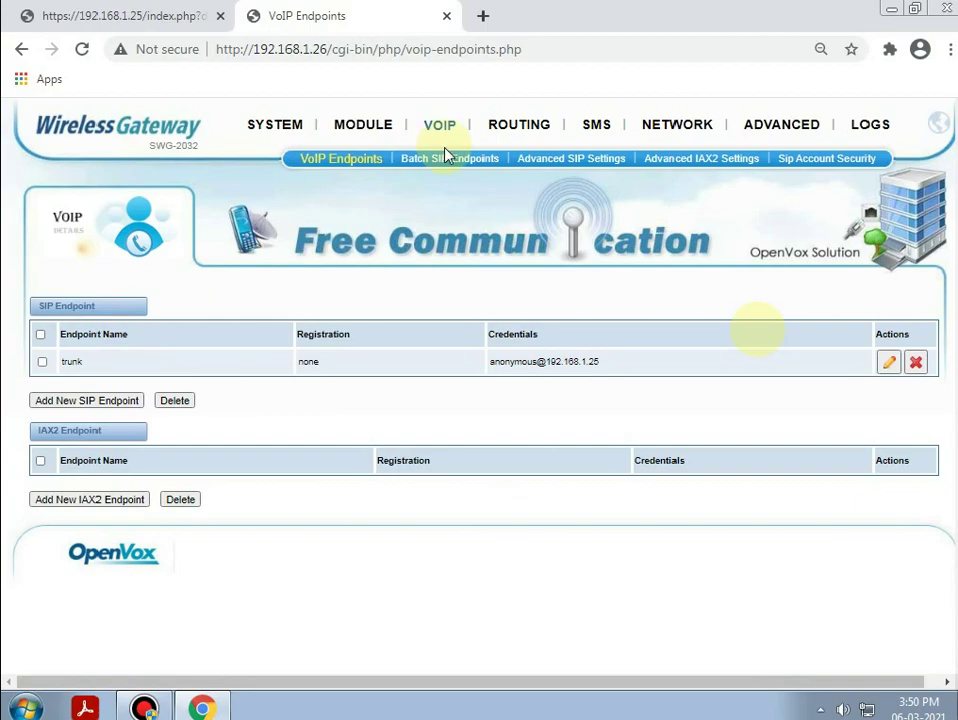
- Open the ROUTING section of the gateway and its routing page
left_click(527, 135)
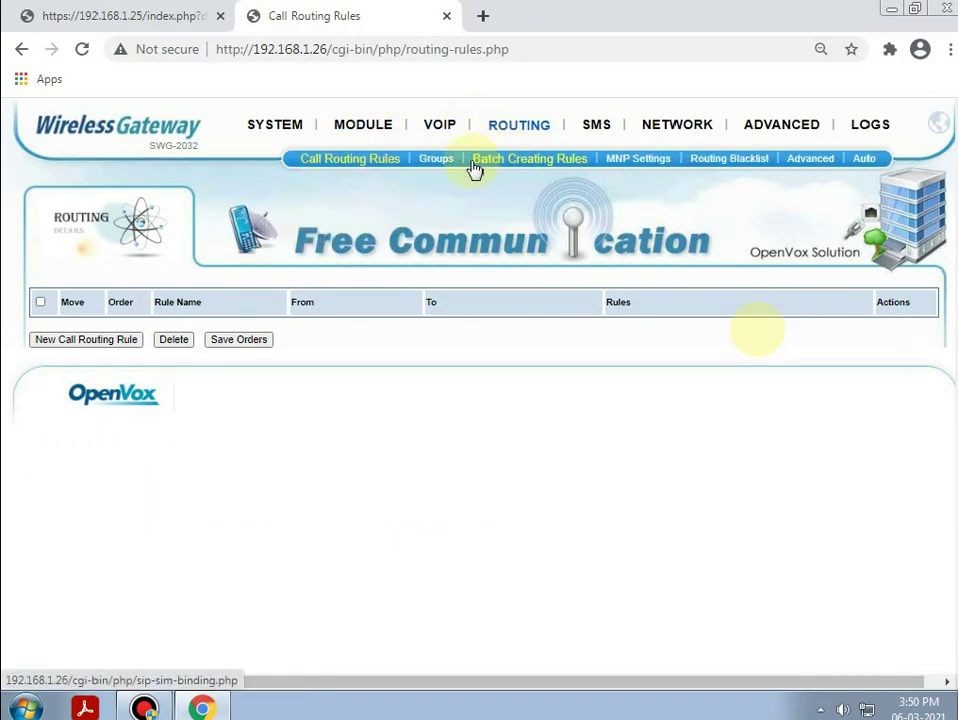
left_click(440, 168)
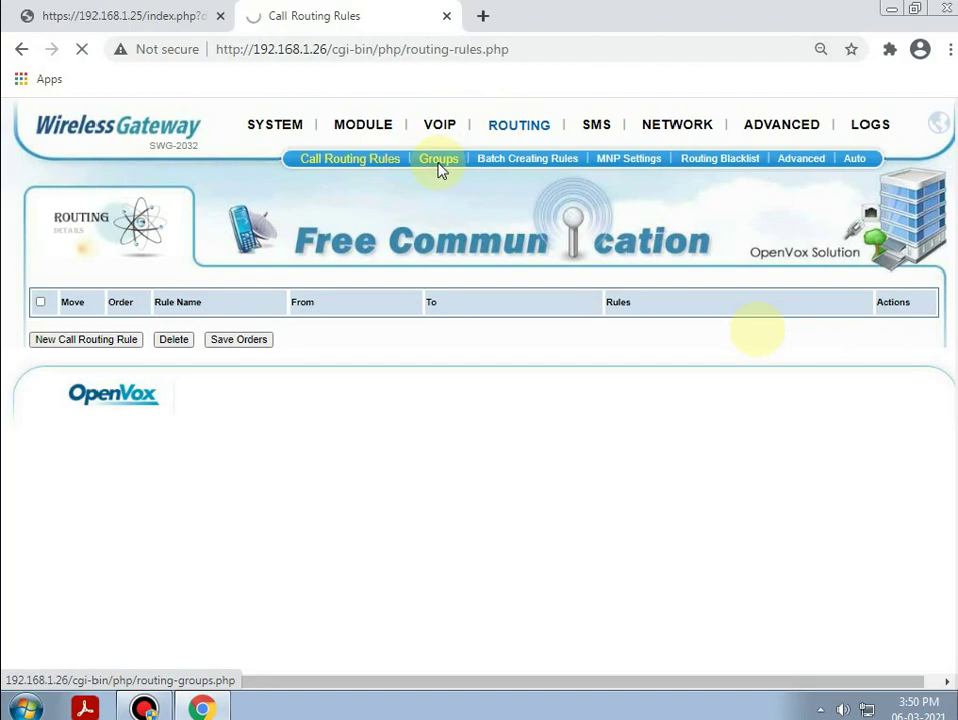
- Create routing group 'group', type MODULE, Roundrobin policy, all GSM ports as members, then save and apply
left_click(45, 342)
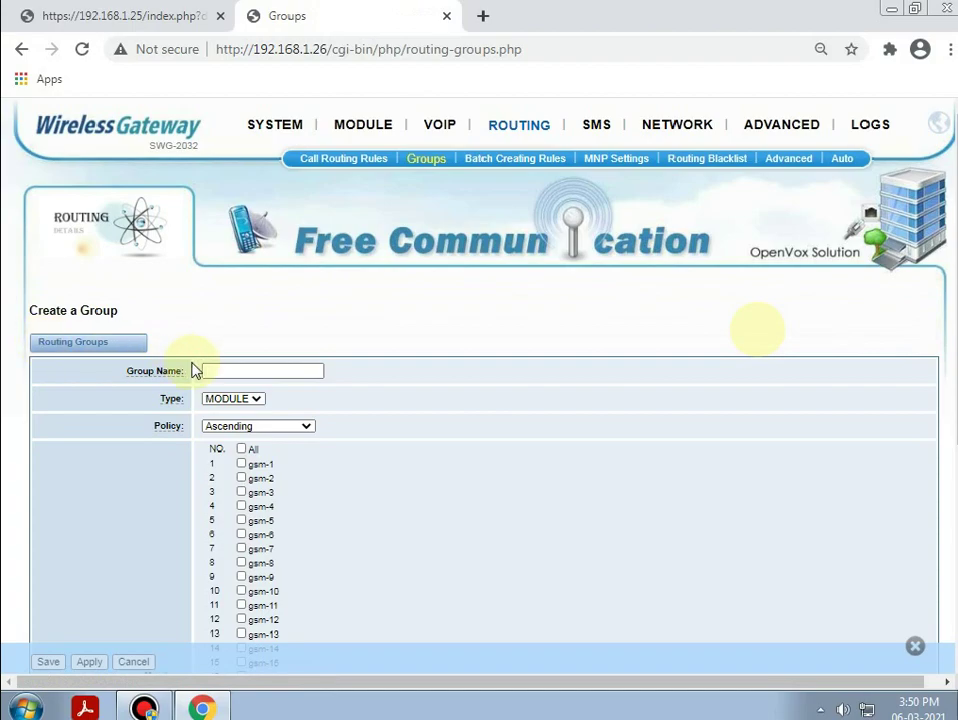
left_click(204, 371)
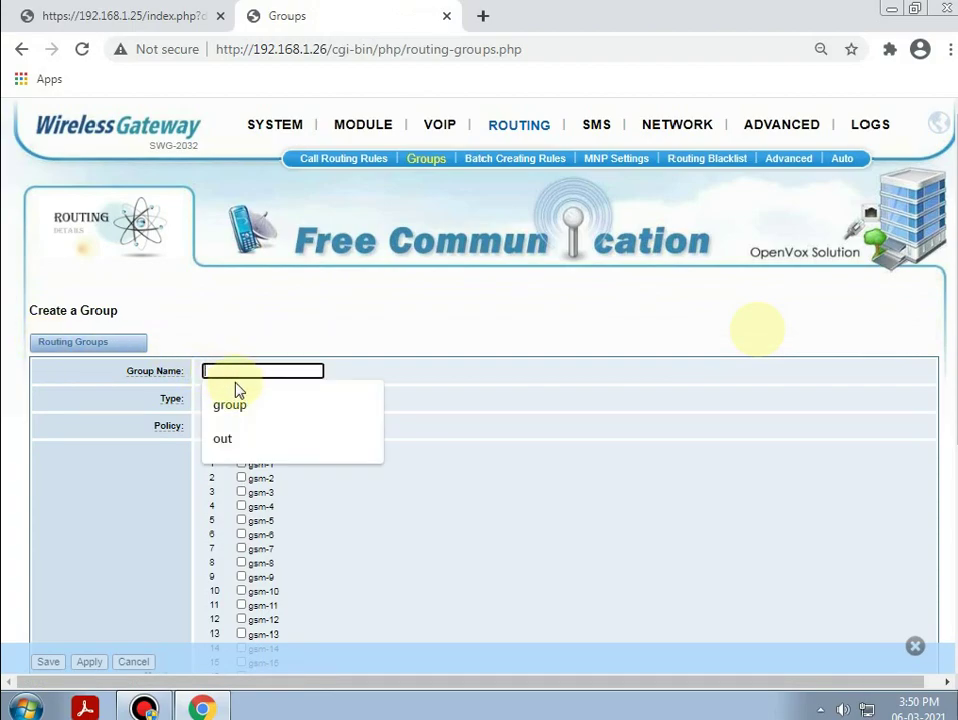
type("group")
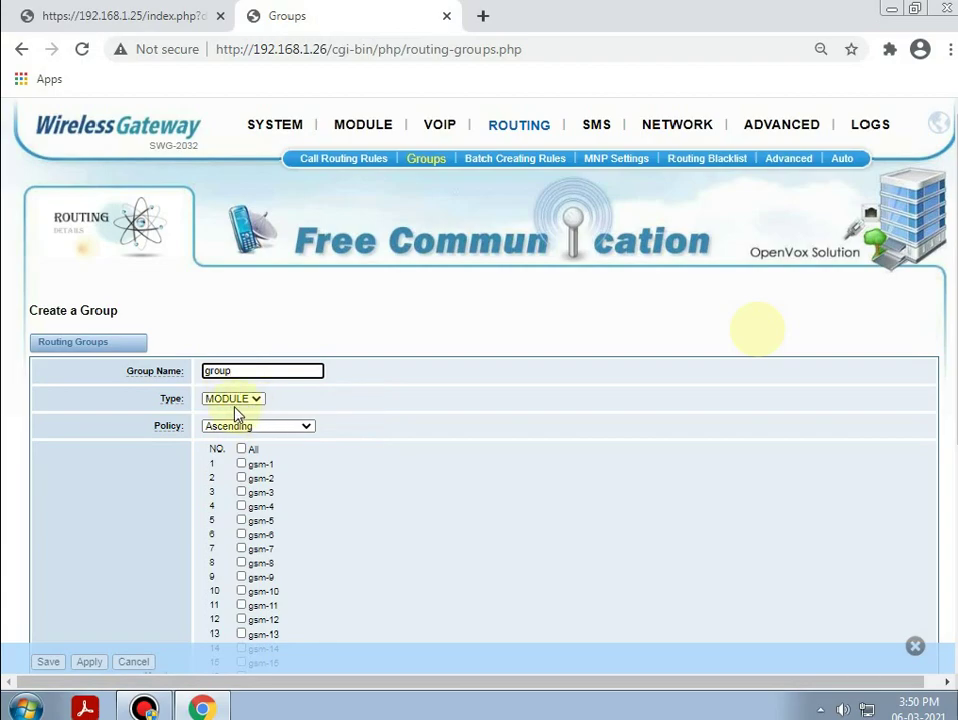
left_click(247, 402)
left_click(252, 402)
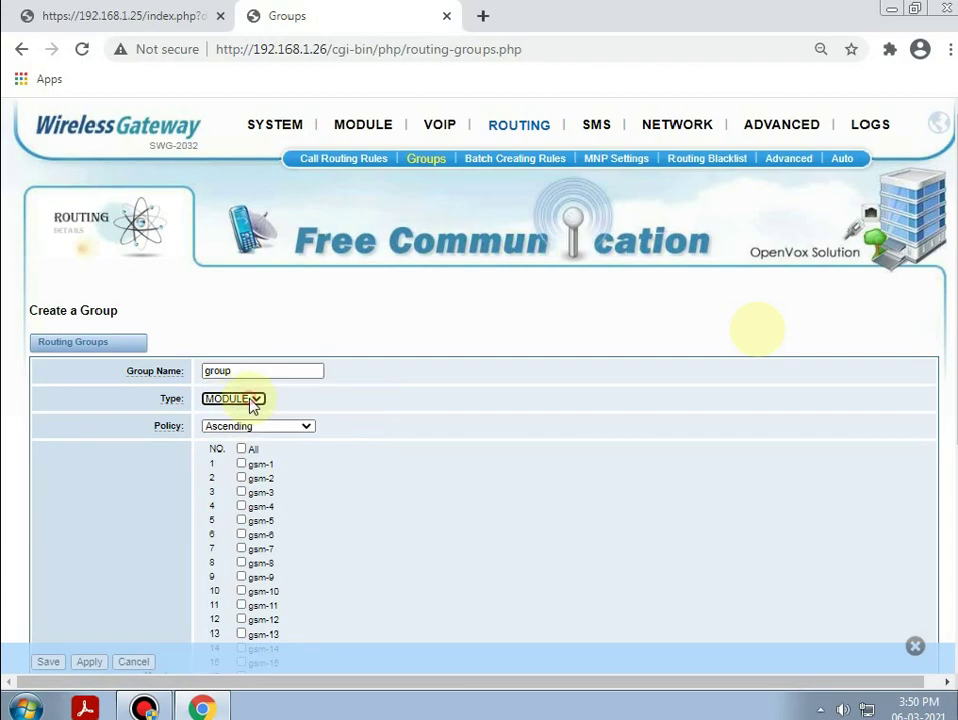
left_click(244, 427)
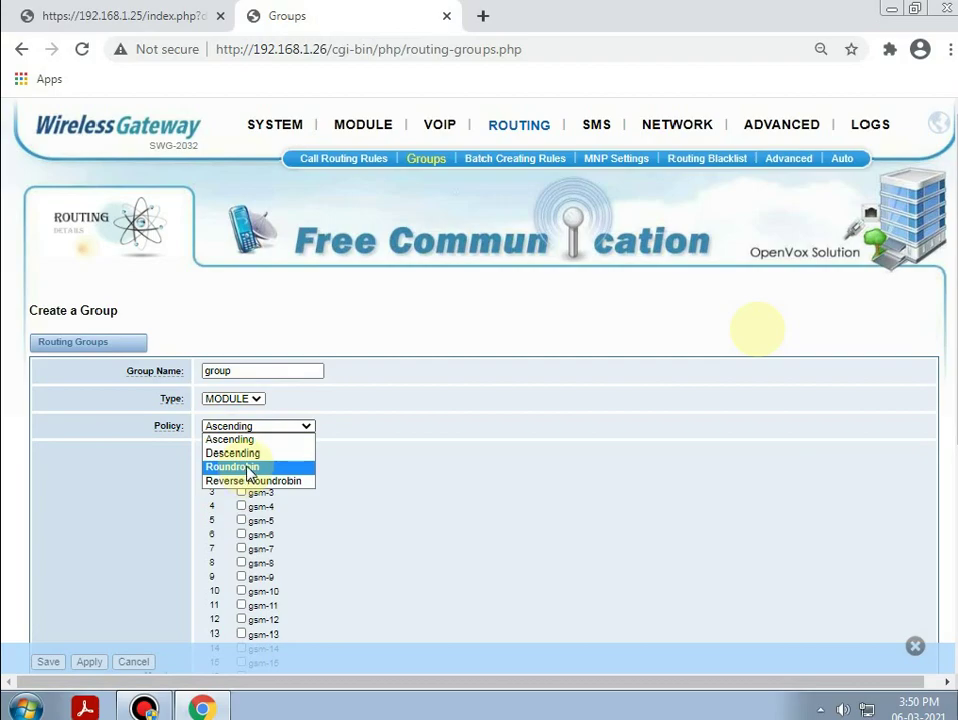
left_click(248, 467)
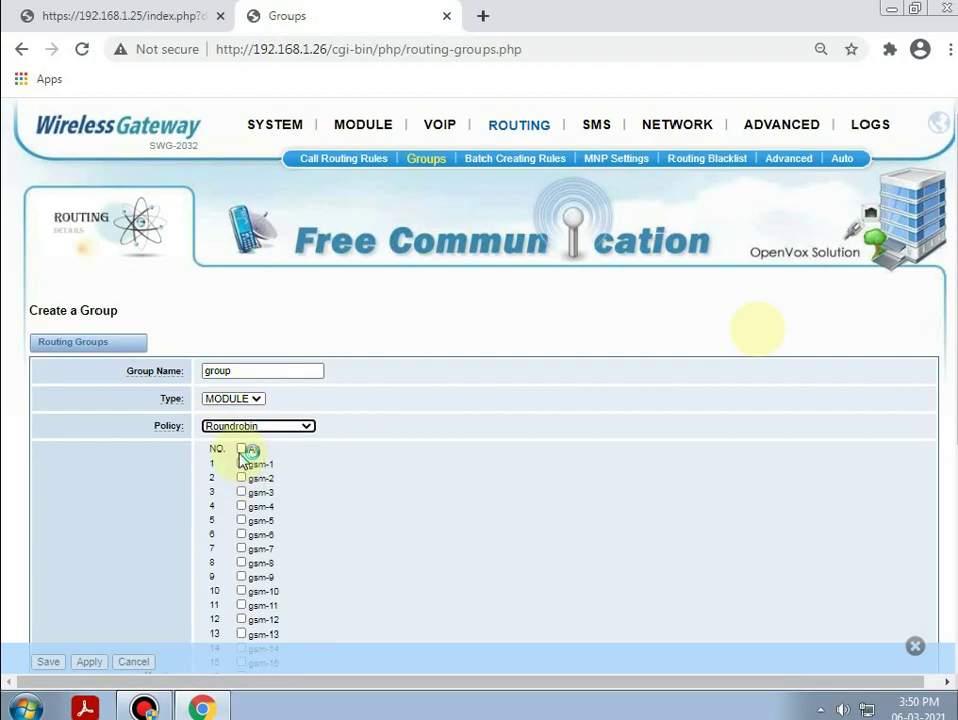
left_click(241, 449)
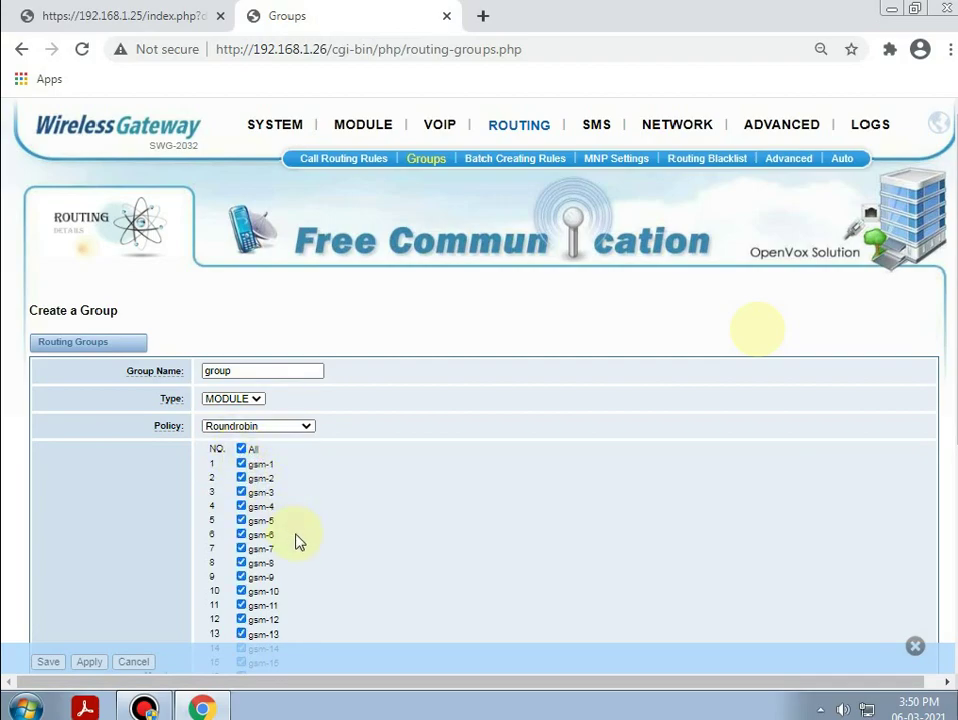
scroll(264, 490, "down", 2)
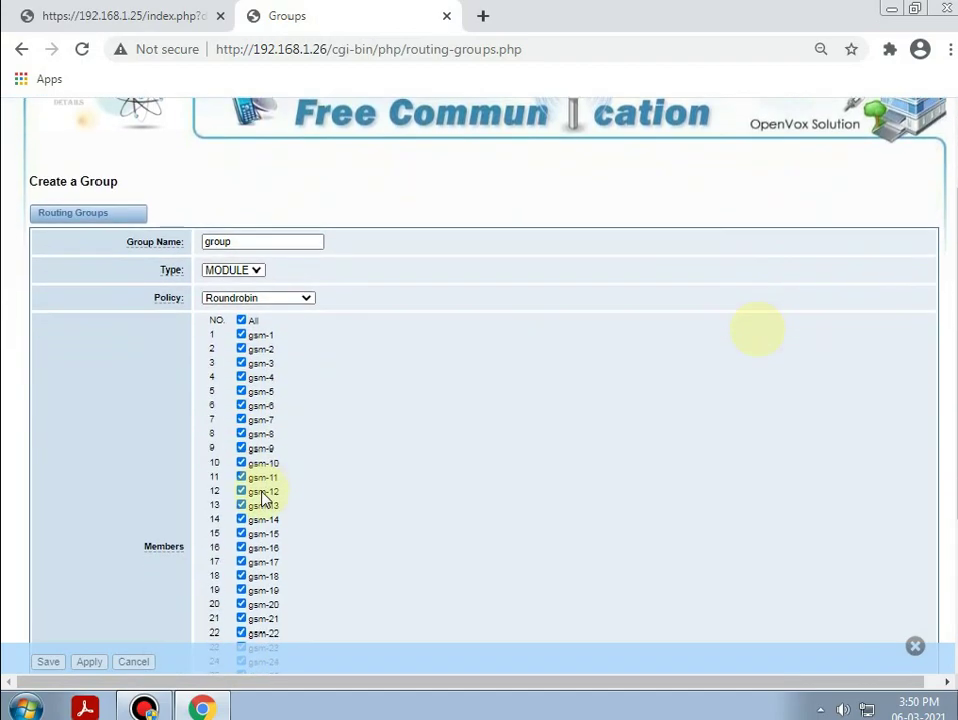
scroll(264, 490, "down", 4)
left_click(47, 566)
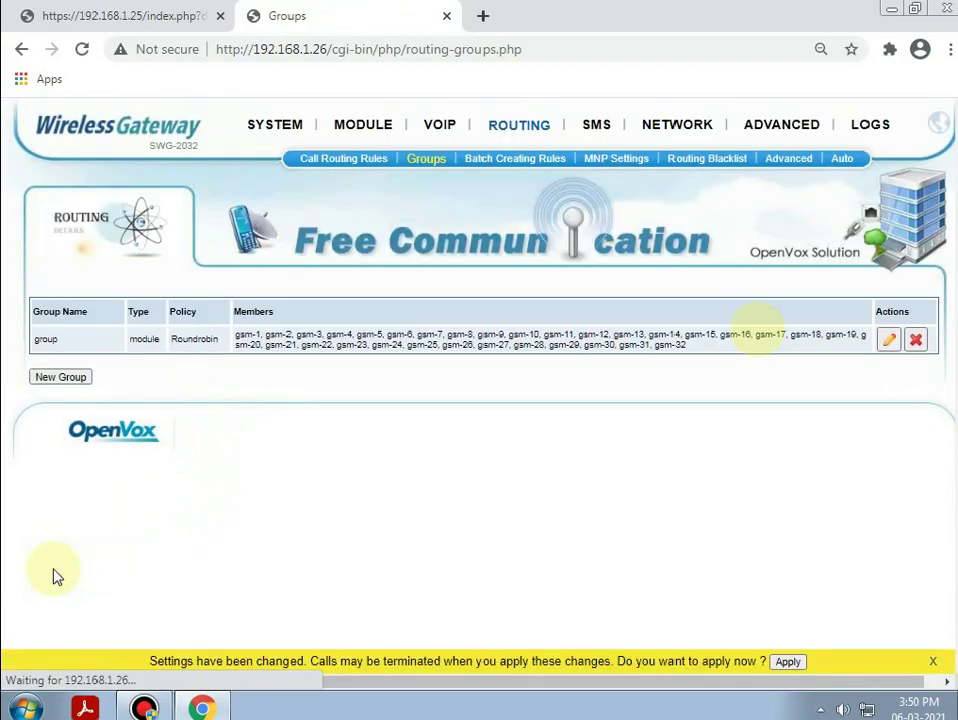
left_click(786, 664)
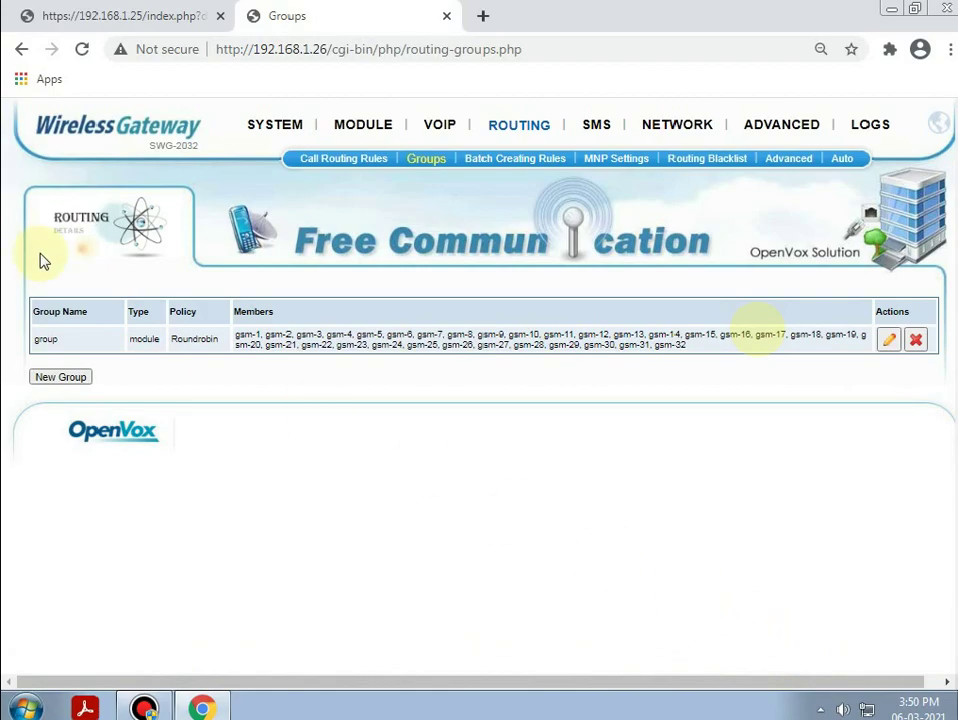
- Add call routing rule 'in' from group to trunk, then save and apply
left_click(372, 167)
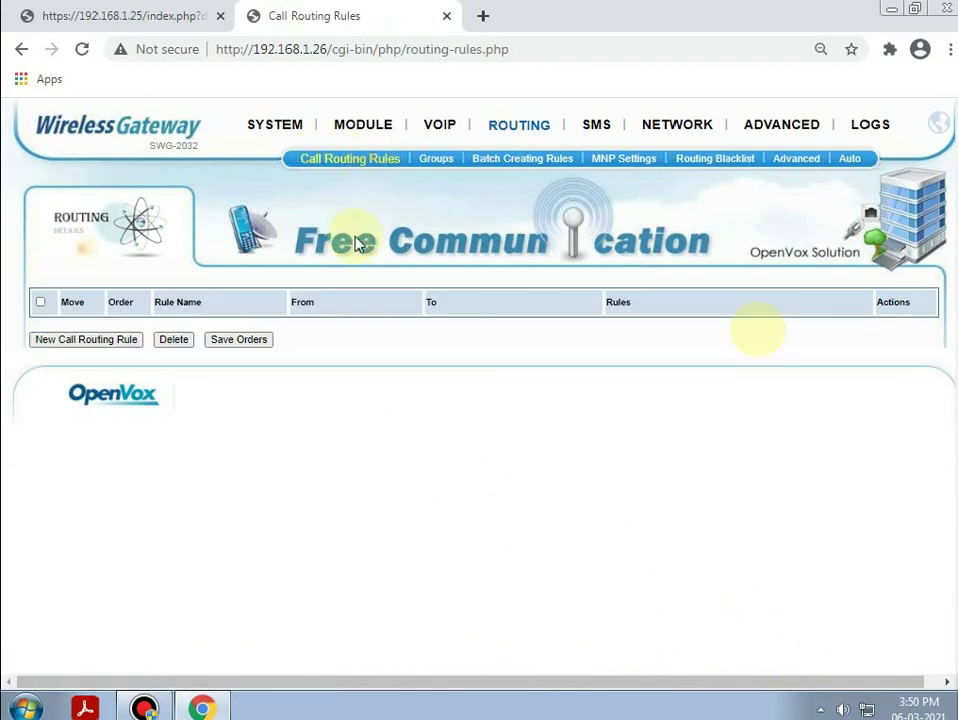
left_click(100, 341)
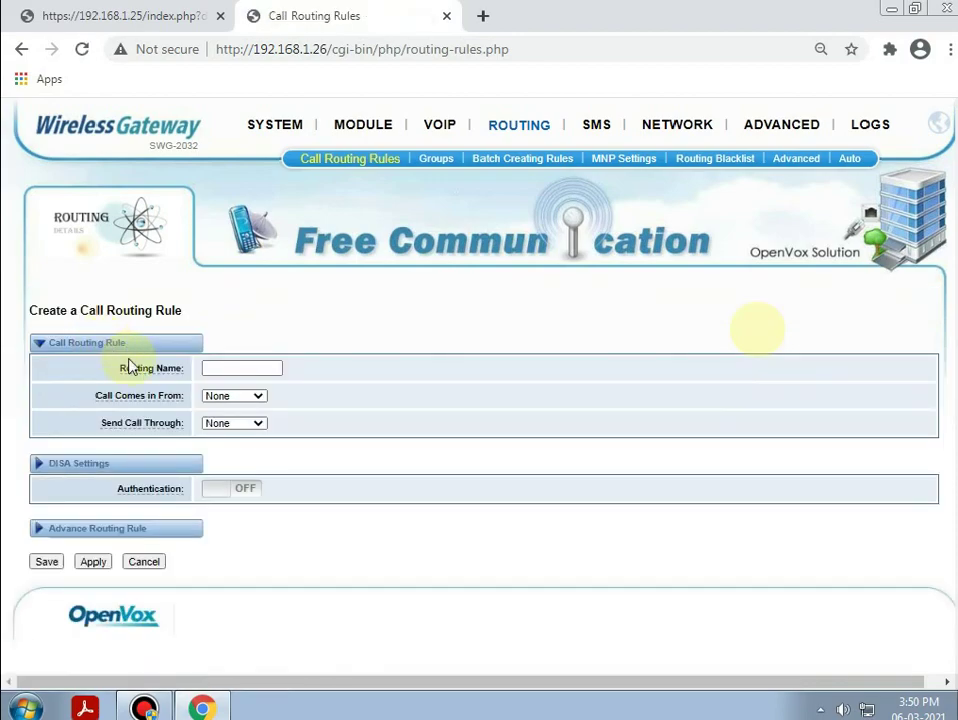
left_click(214, 368)
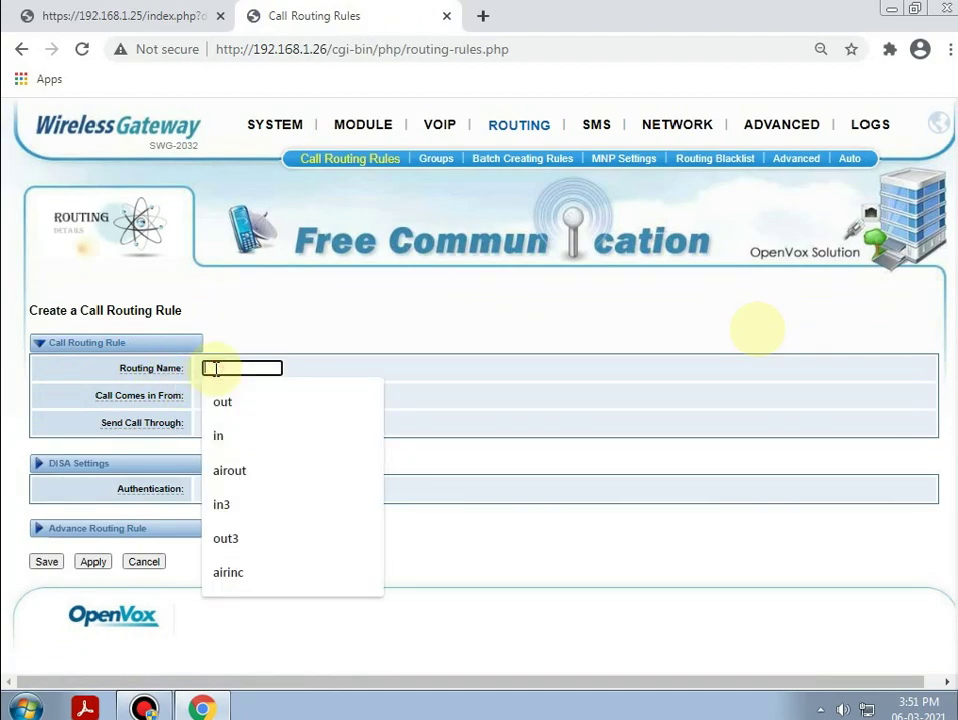
type("in")
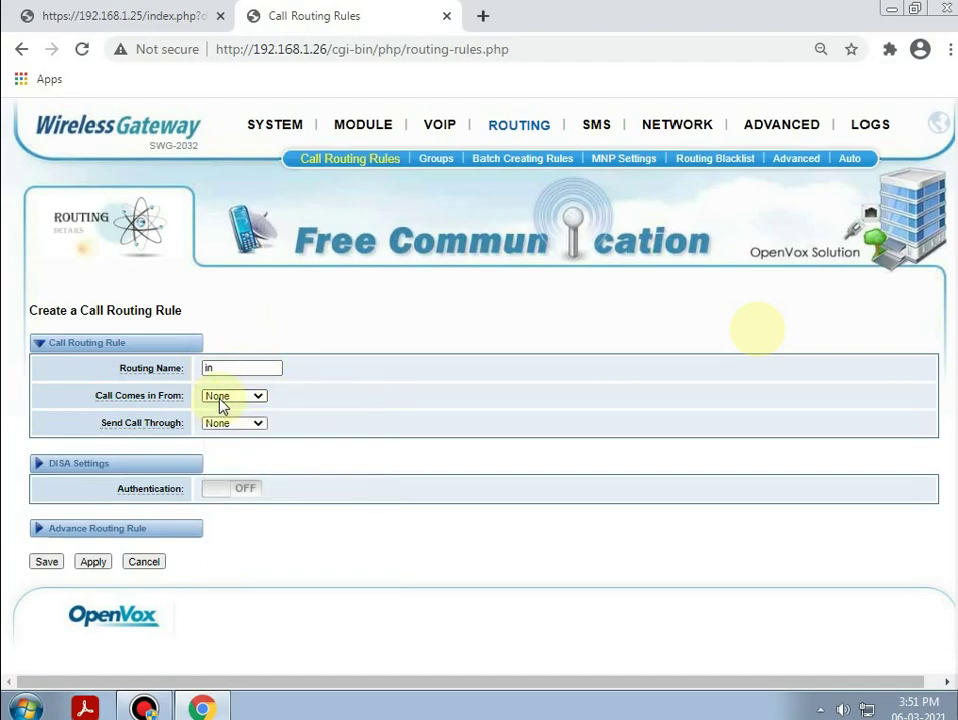
left_click(221, 400)
scroll(229, 577, "down", 7)
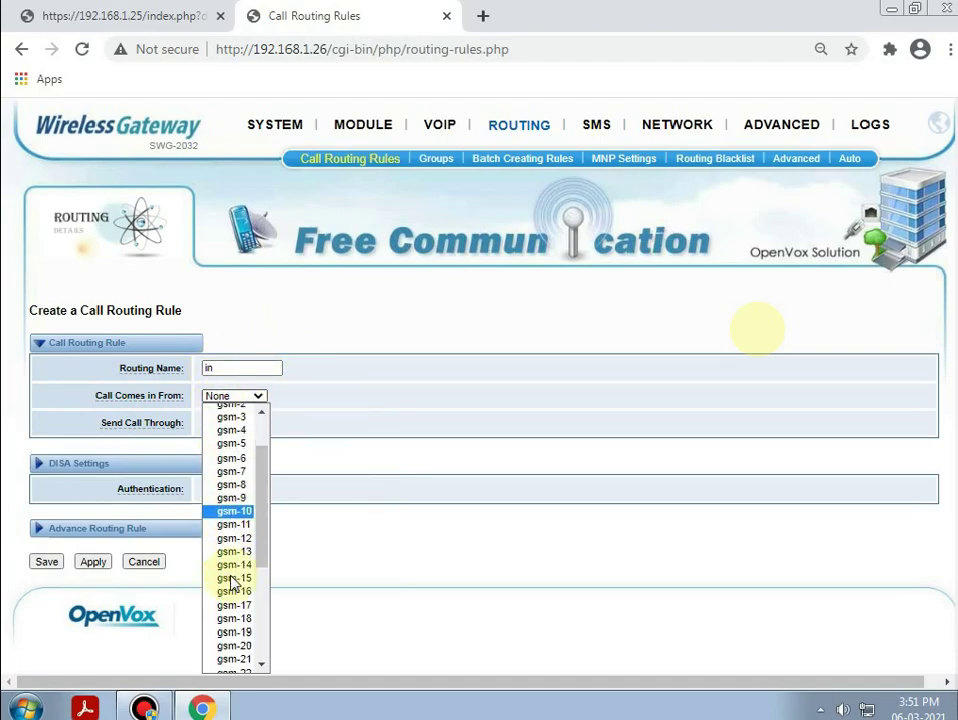
left_click(240, 668)
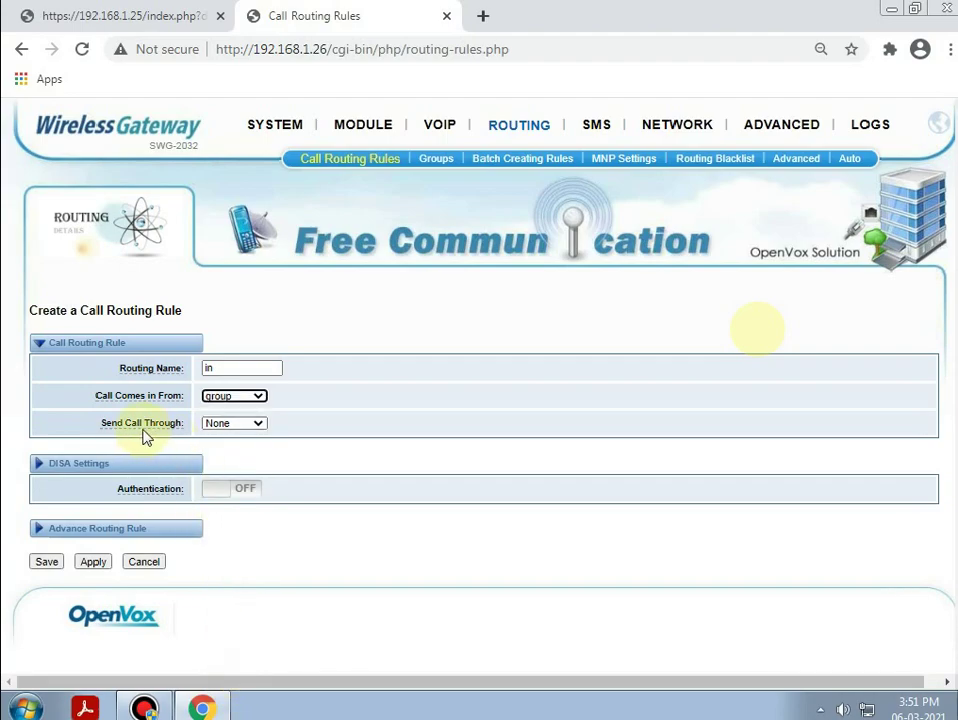
left_click(233, 424)
scroll(235, 343, "down", 5)
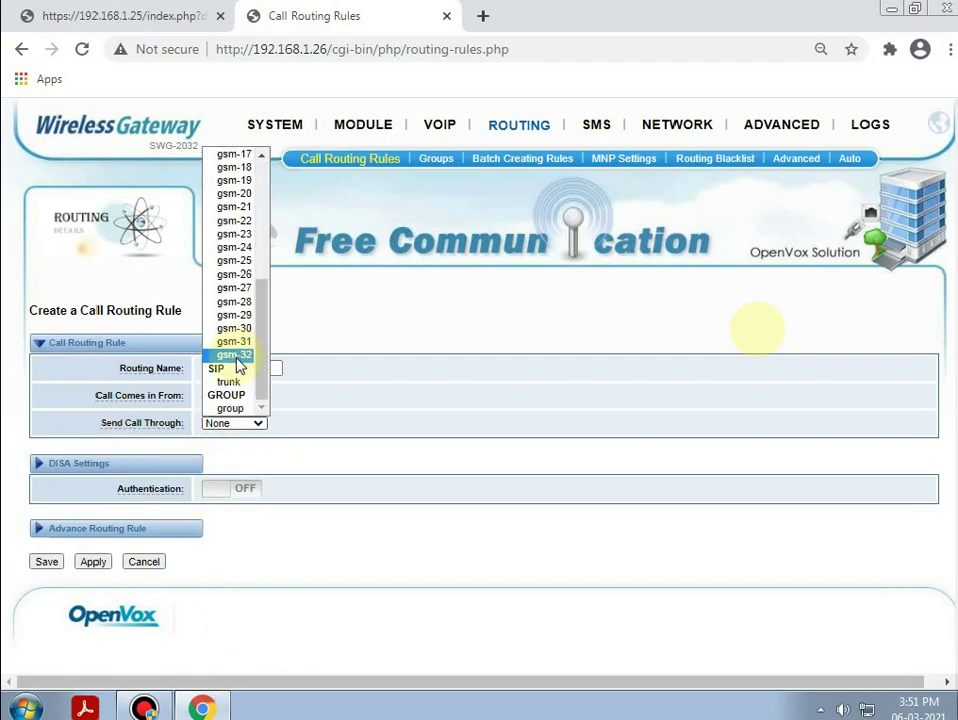
left_click(231, 384)
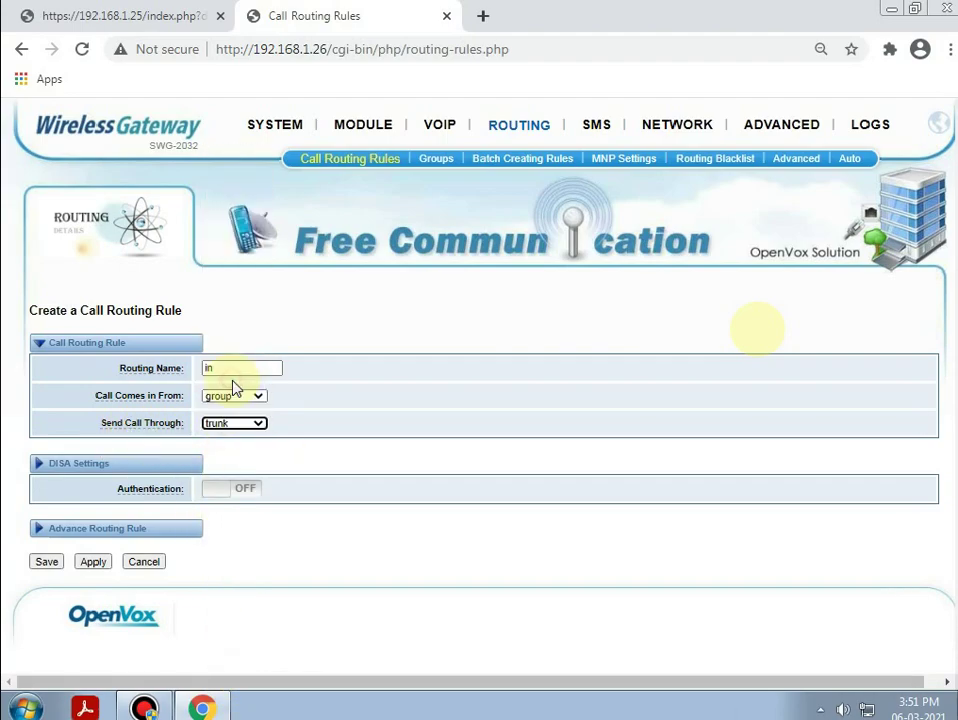
left_click(45, 564)
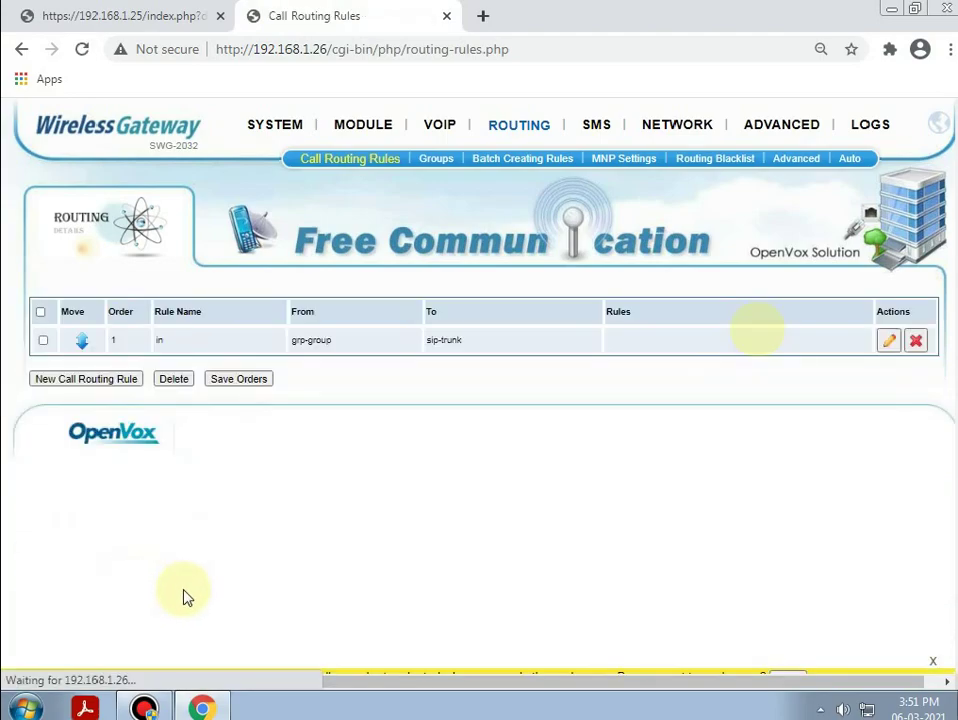
left_click(789, 662)
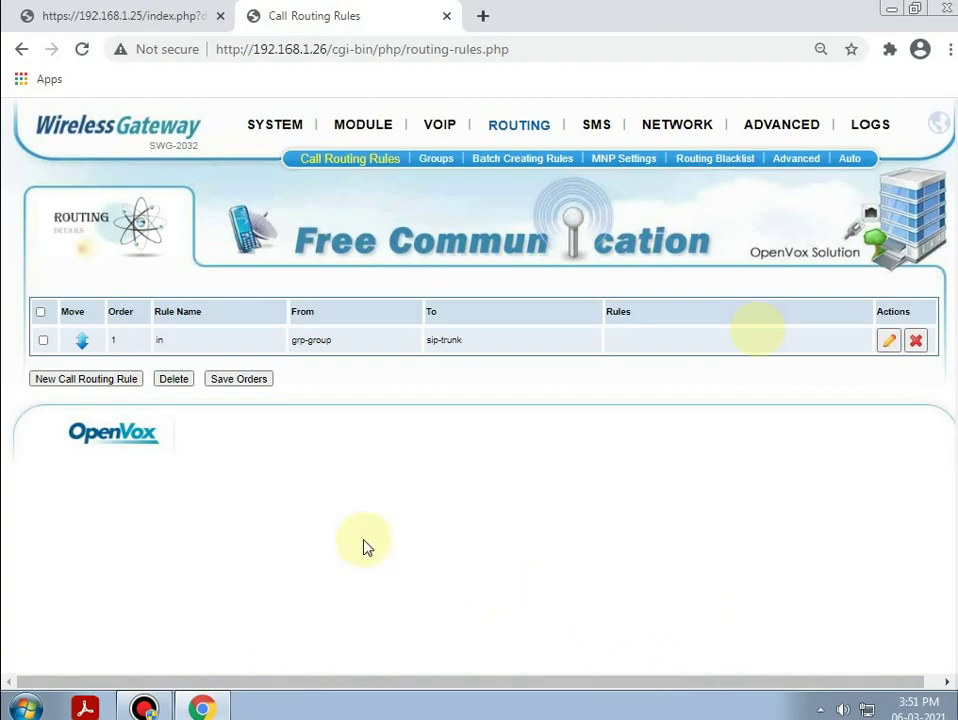
- Add a second routing rule 'out' from trunk to group, then save and apply
left_click(94, 384)
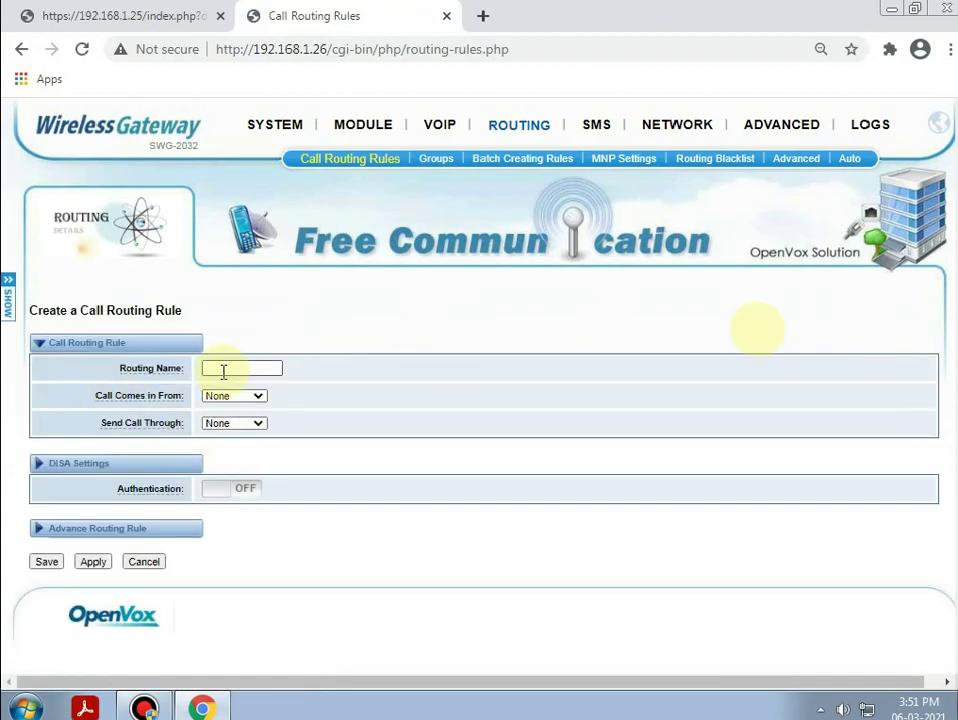
left_click(223, 369)
type("out")
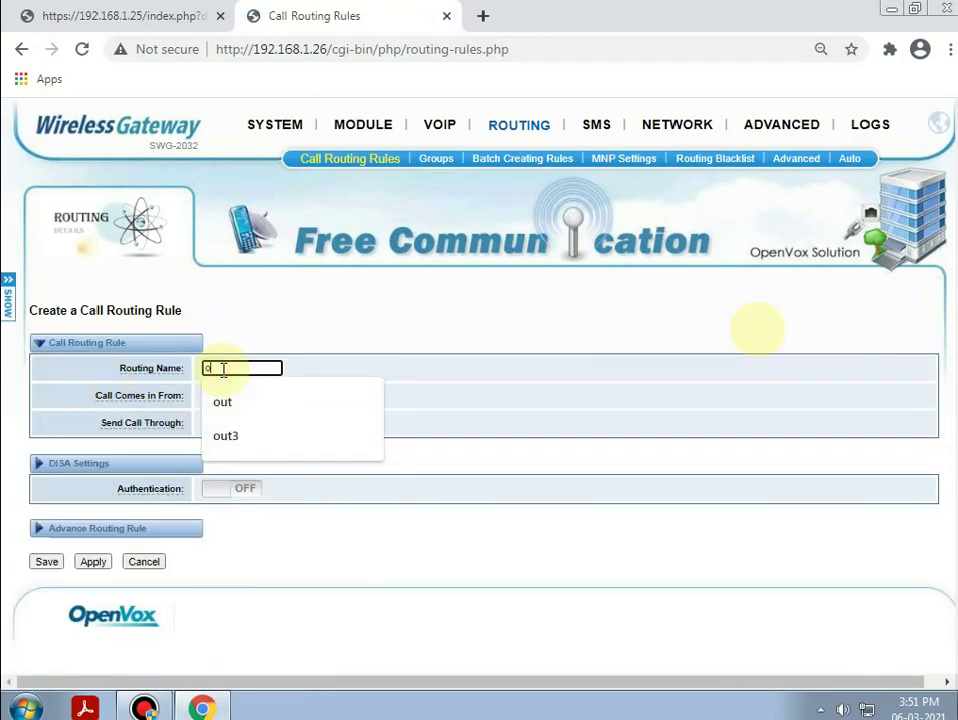
left_click(286, 396)
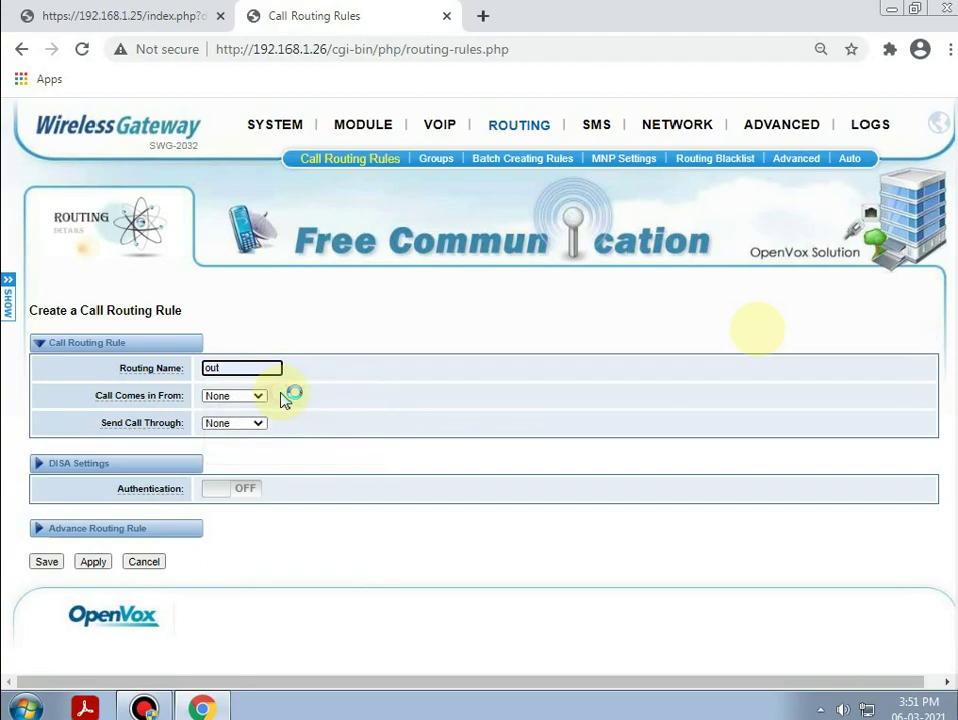
left_click(224, 397)
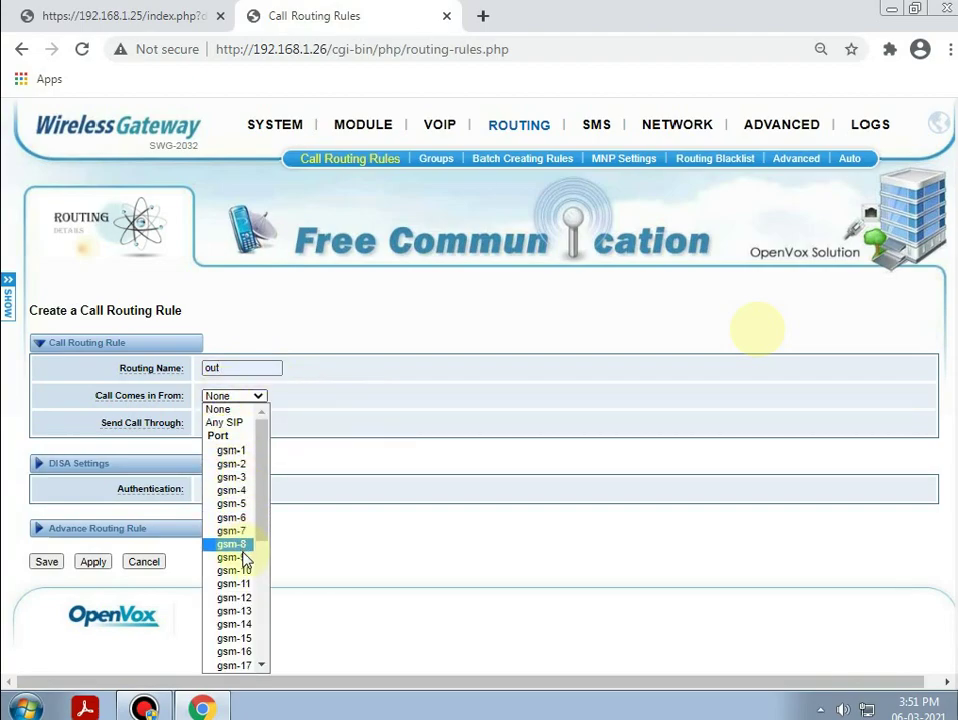
scroll(247, 565, "down", 5)
left_click(228, 637)
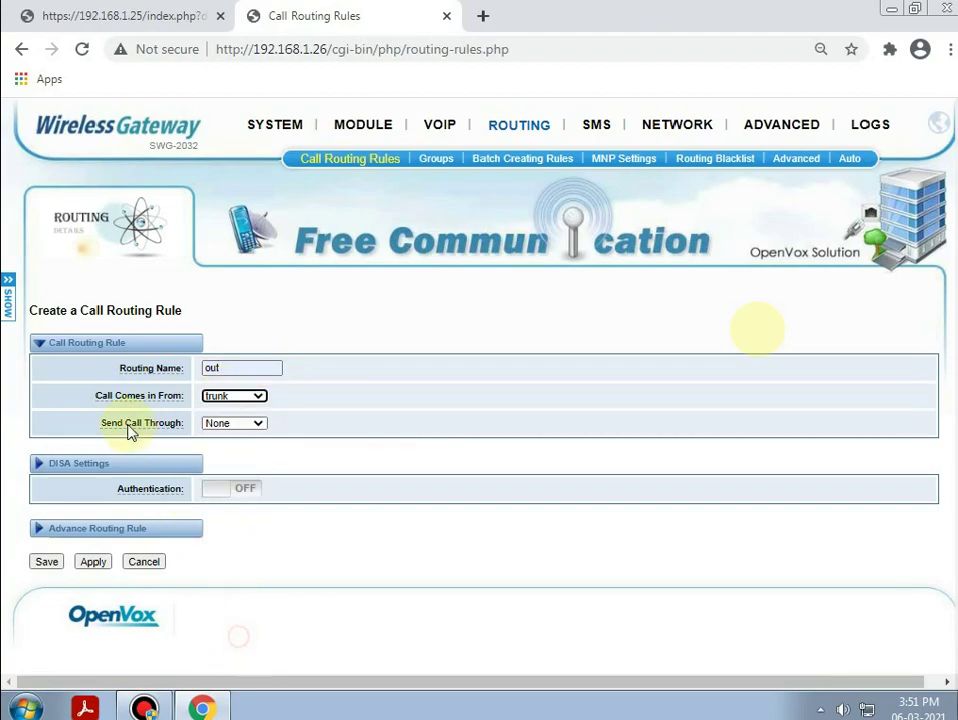
left_click(229, 425)
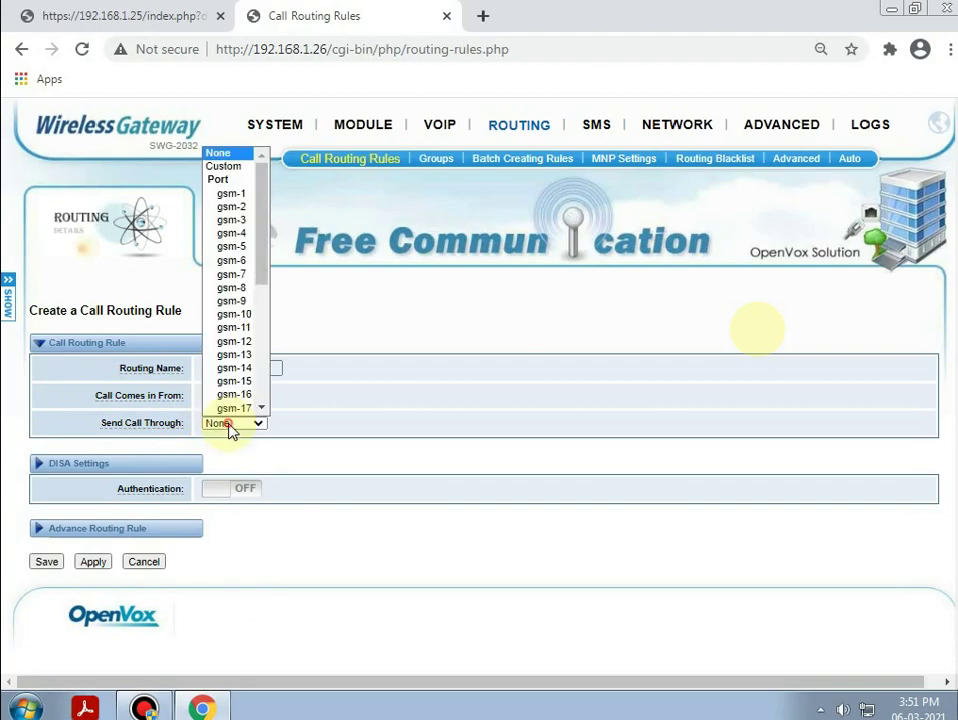
scroll(233, 388, "down", 5)
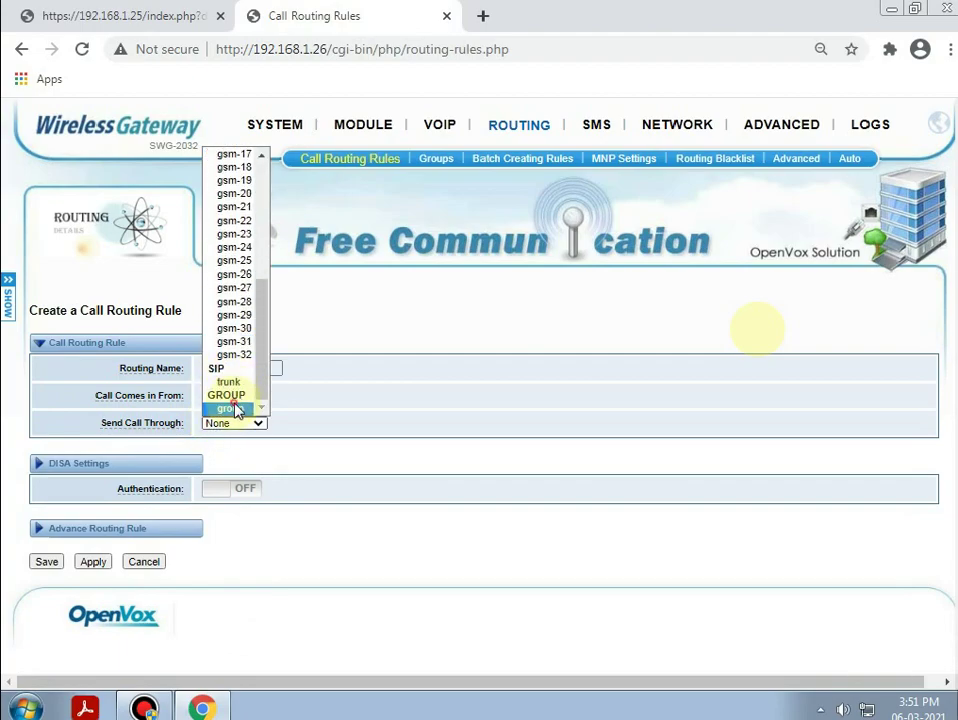
left_click(238, 408)
left_click(44, 566)
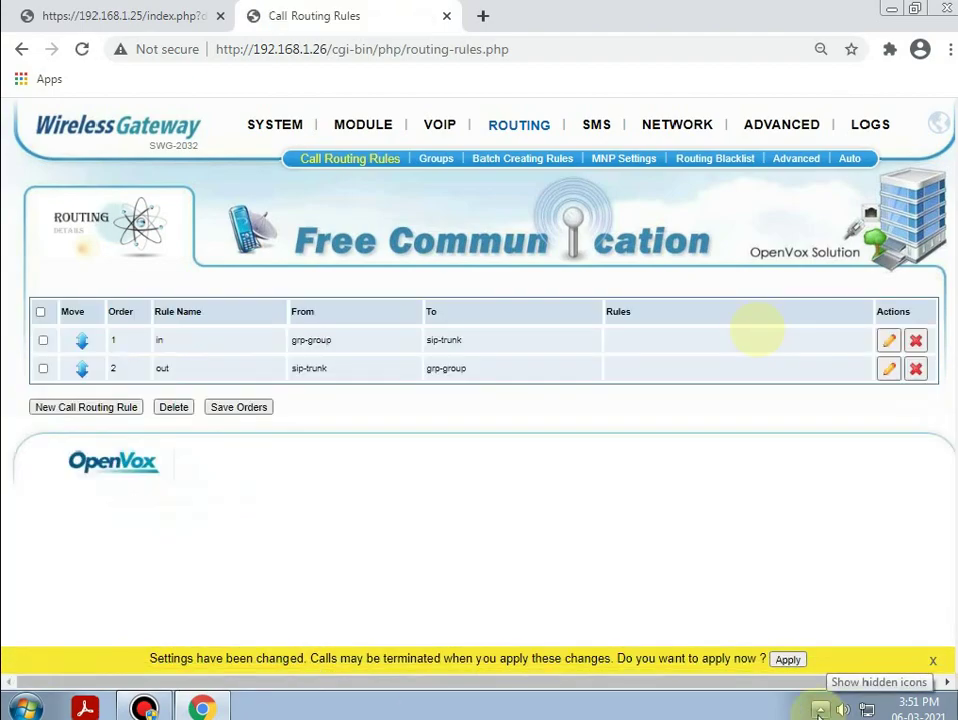
left_click(796, 665)
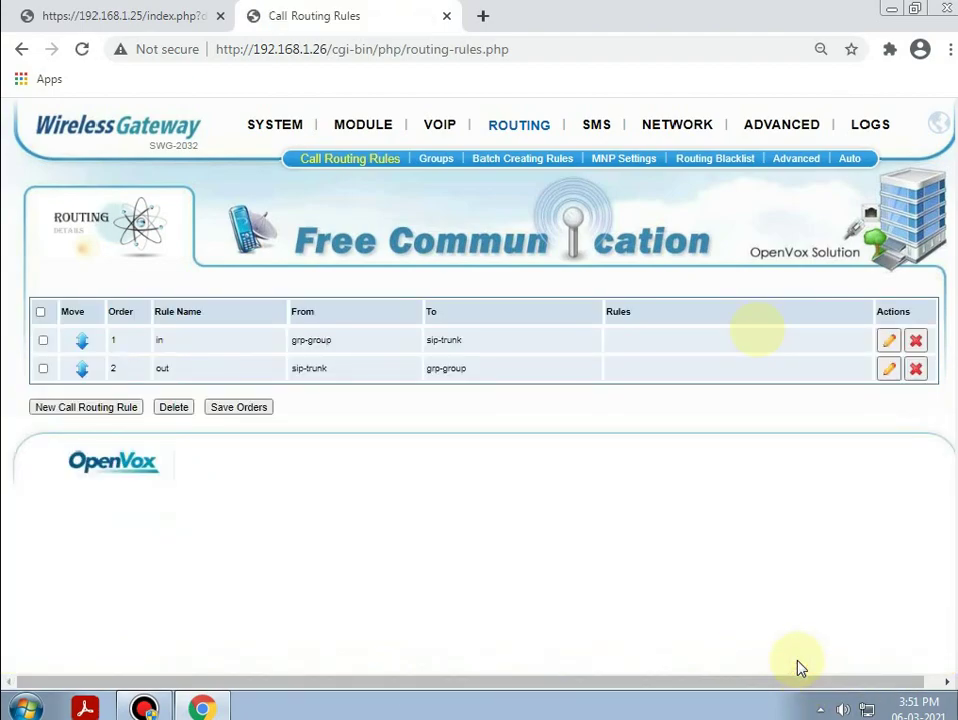
- Show the gateway's System Status page, then launch X-Lite by searching 'xlite' from the Start menu
left_click(270, 130)
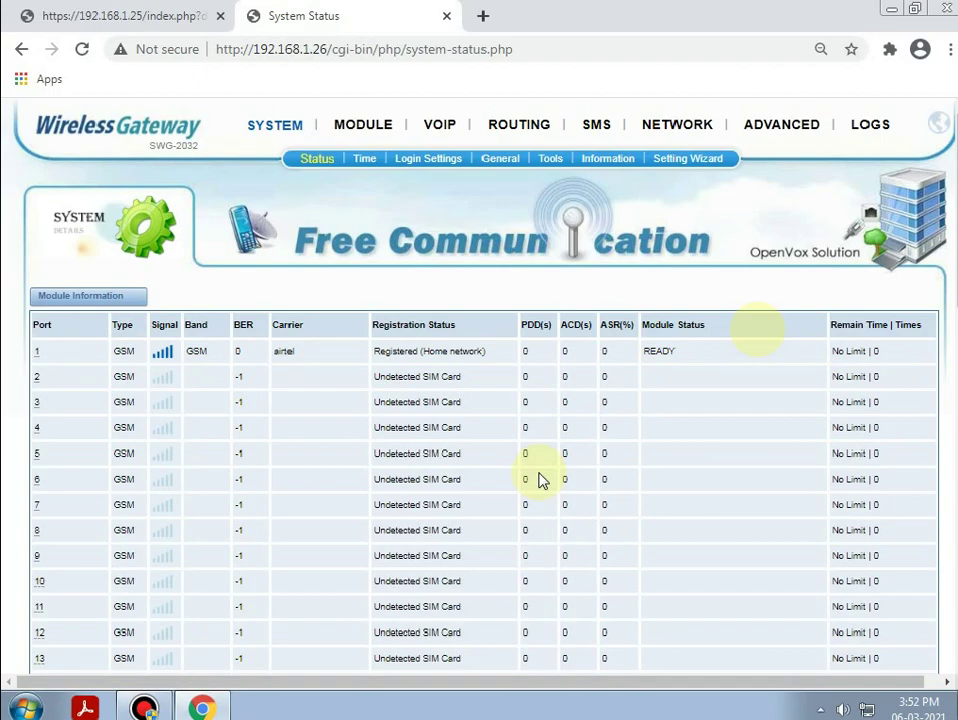
left_click(25, 708)
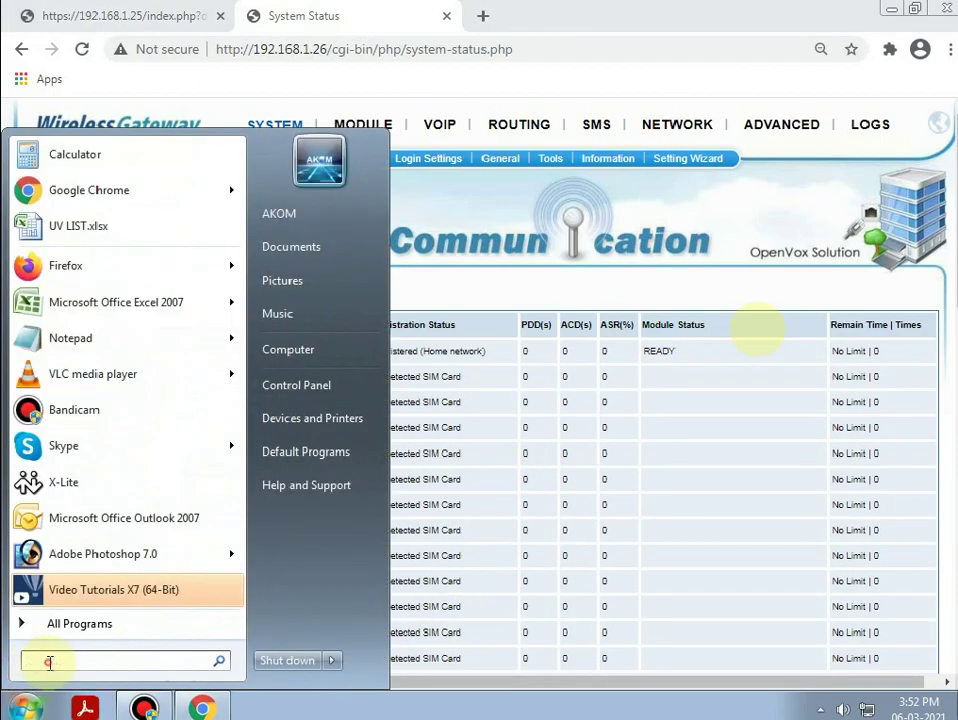
type("xlite")
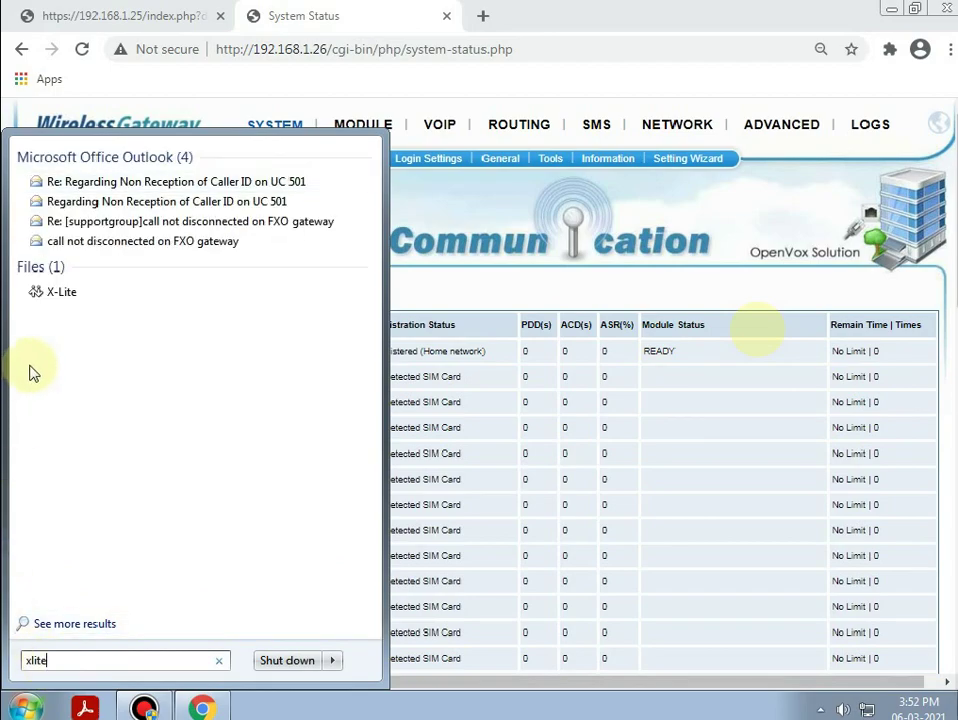
left_click(60, 292)
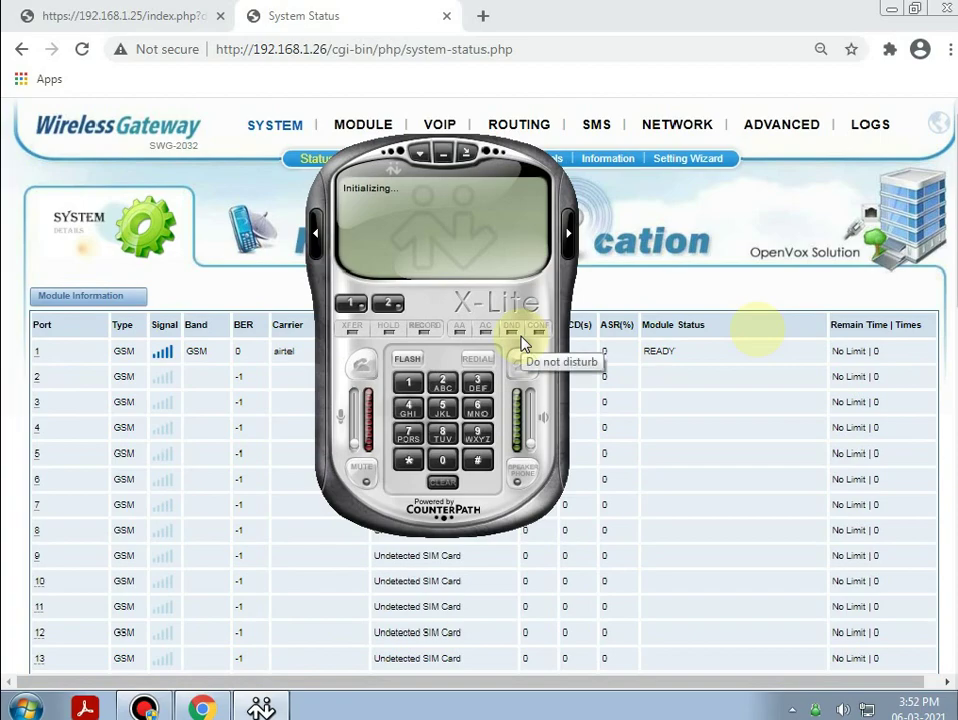
left_click(469, 158)
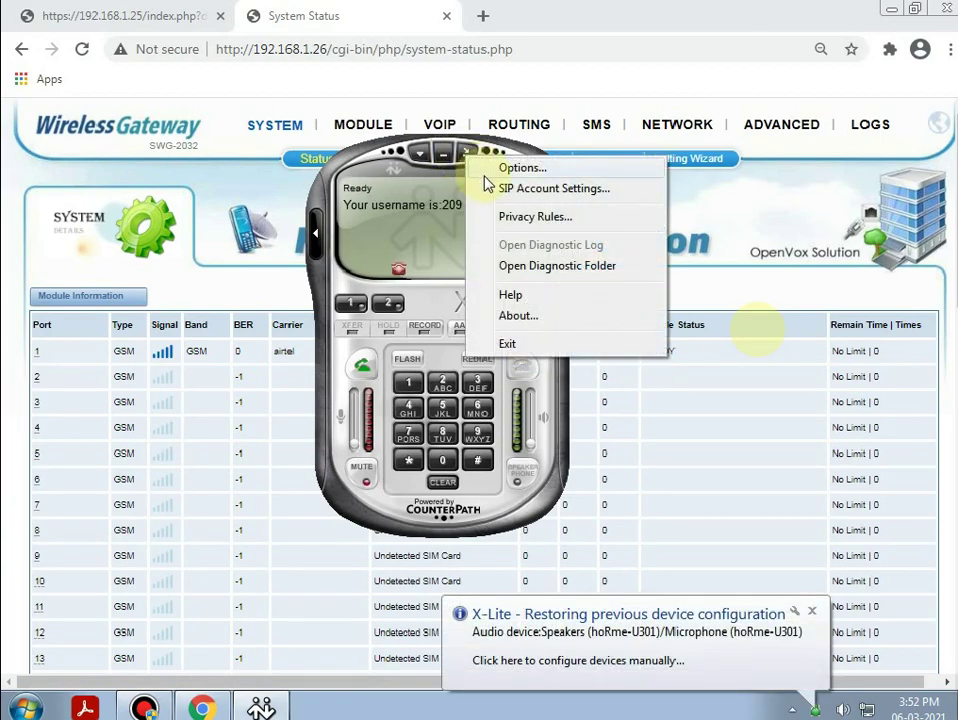
- Delete the old 209 account from X-Lite's SIP account settings
left_click(490, 190)
left_click(668, 276)
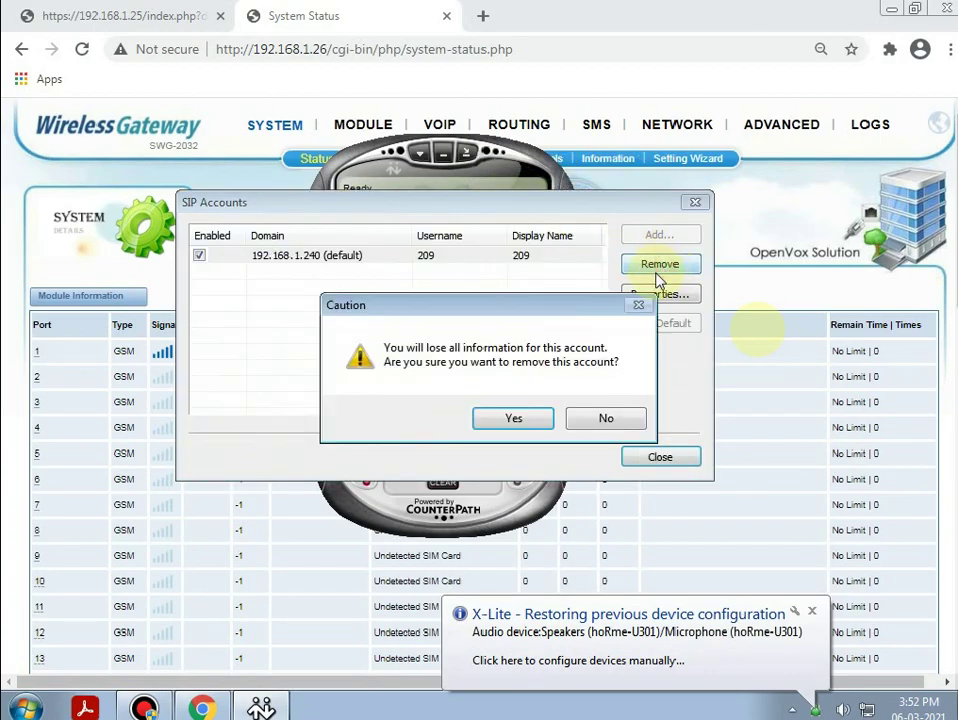
left_click(508, 419)
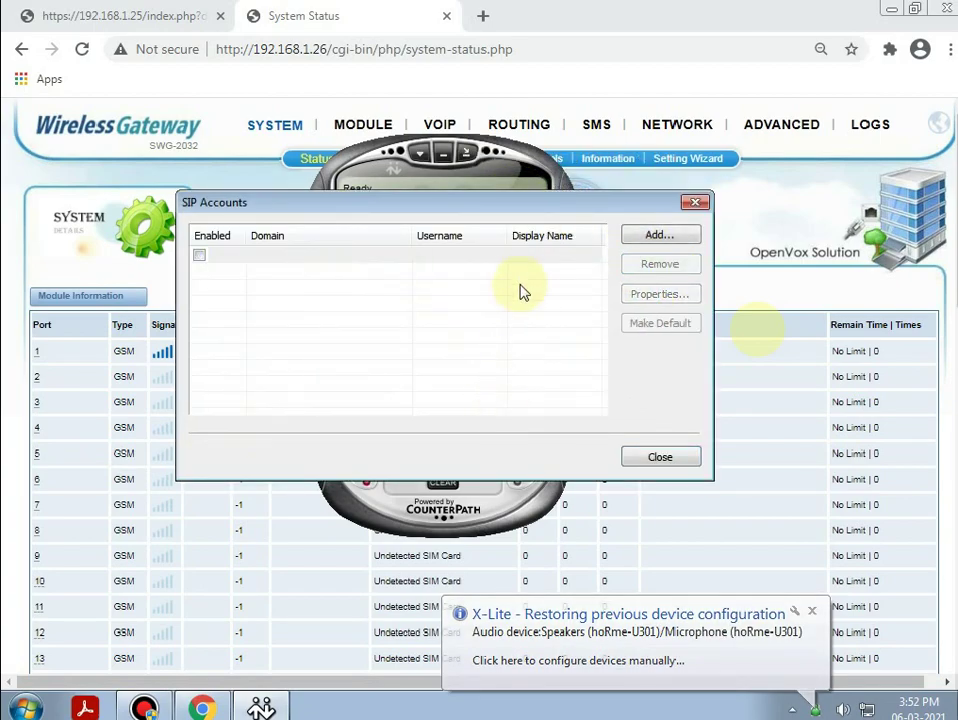
- Add a new SIP account with display, user and authorization name 500 and the account password
left_click(640, 238)
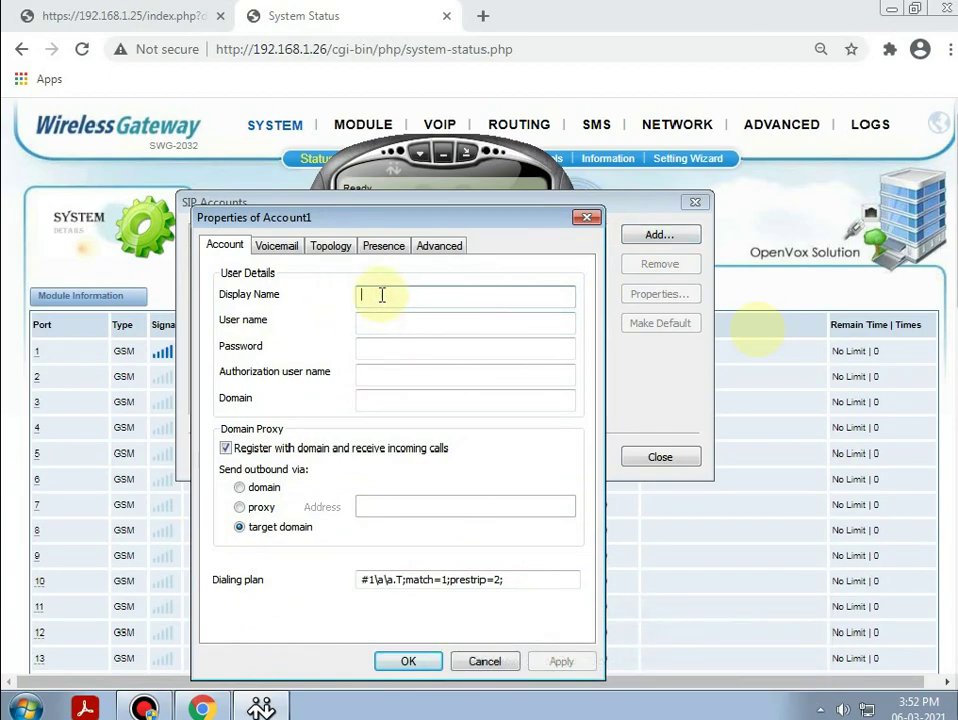
type("500")
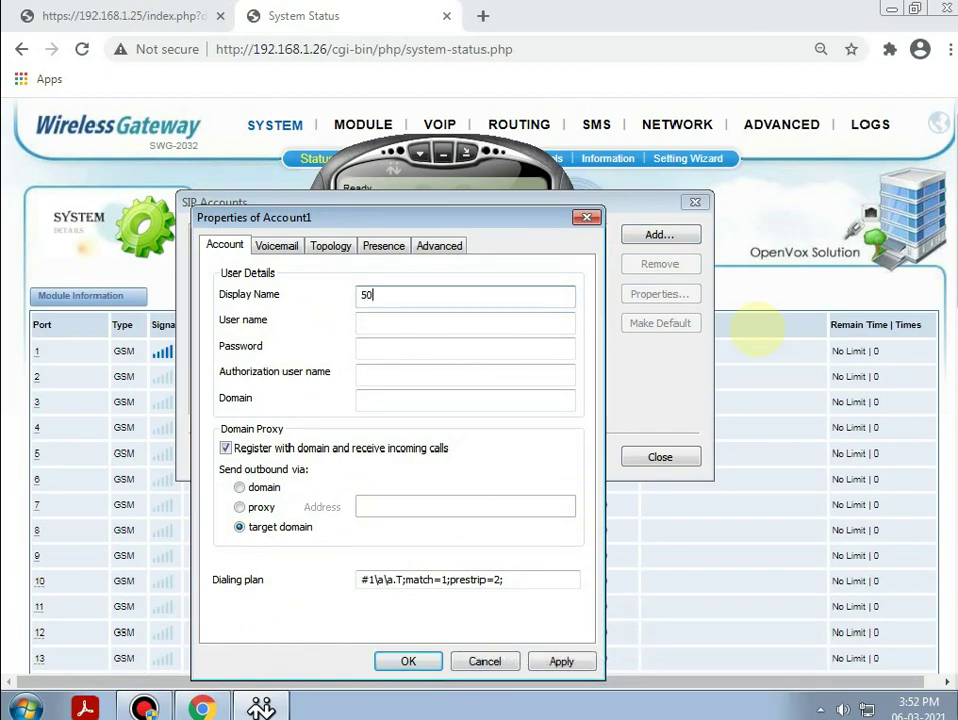
left_click(372, 321)
type("500")
left_click(386, 352)
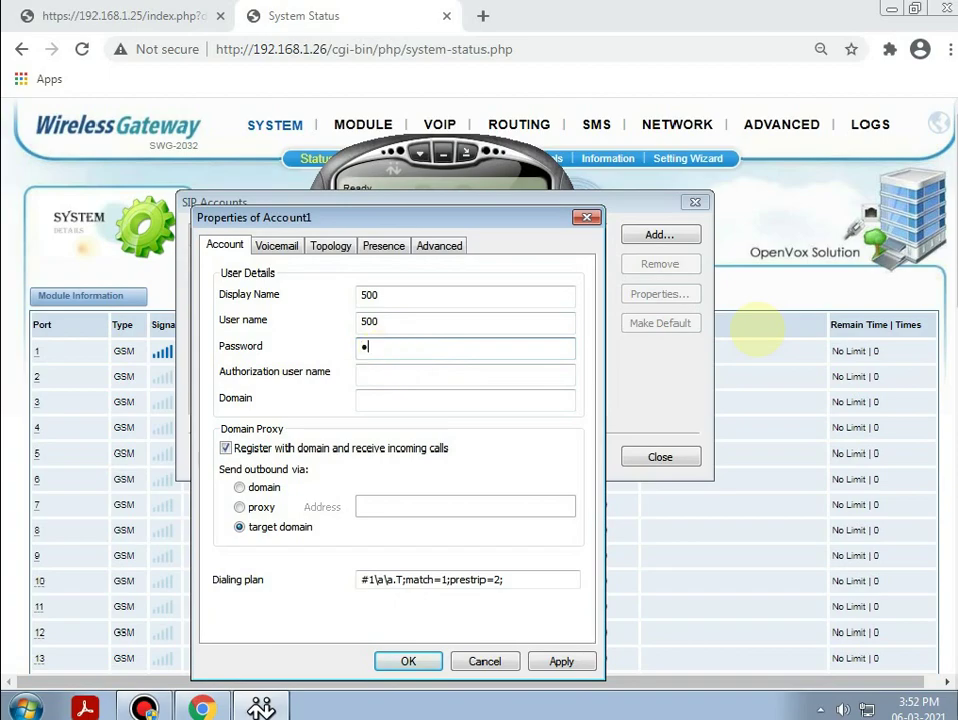
left_click(391, 372)
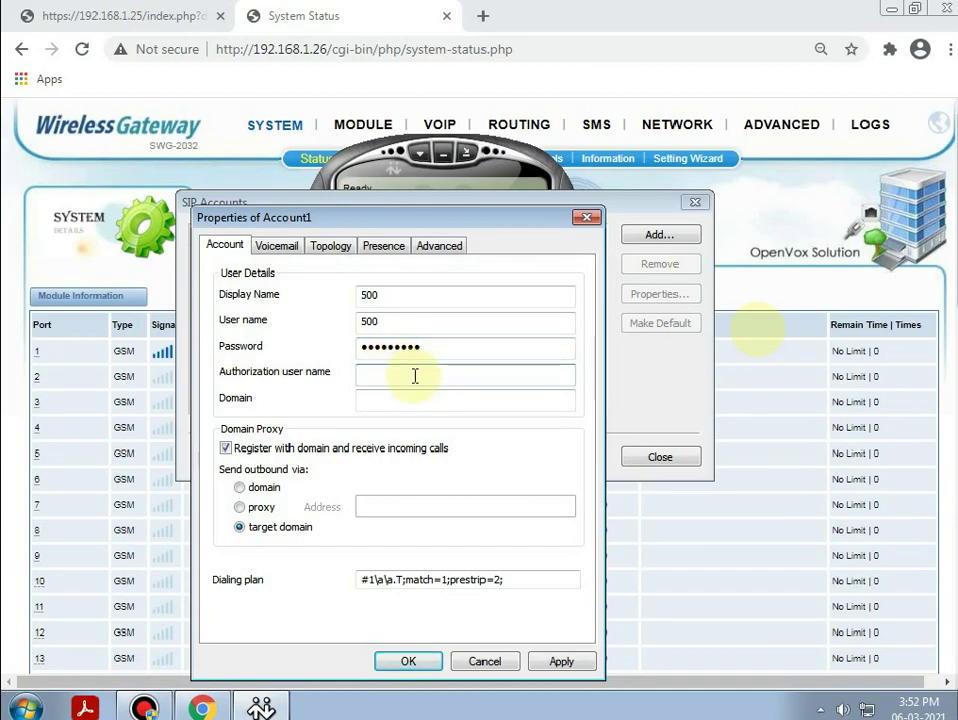
type("500")
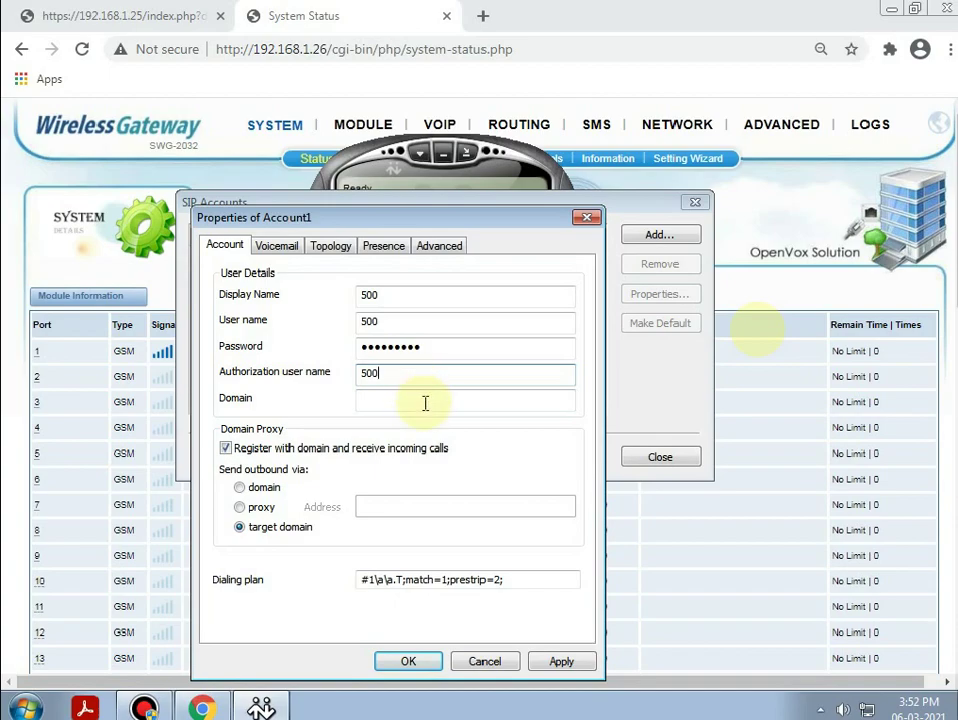
- Set the account domain to 192.168.1.25, send outbound calls via the domain, and save it
left_click(383, 400)
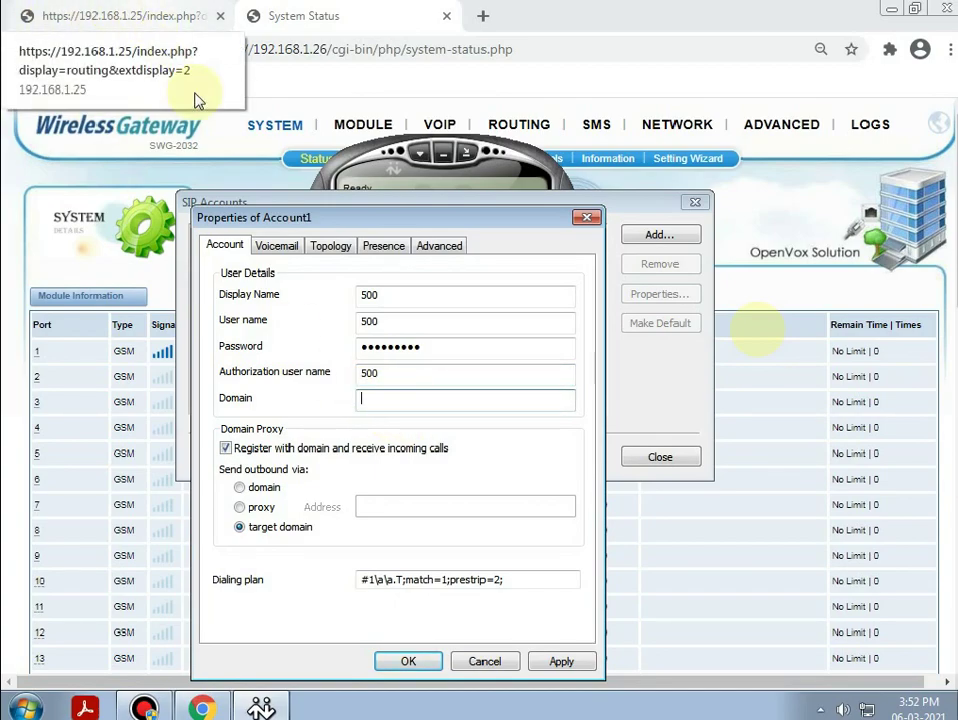
type("19")
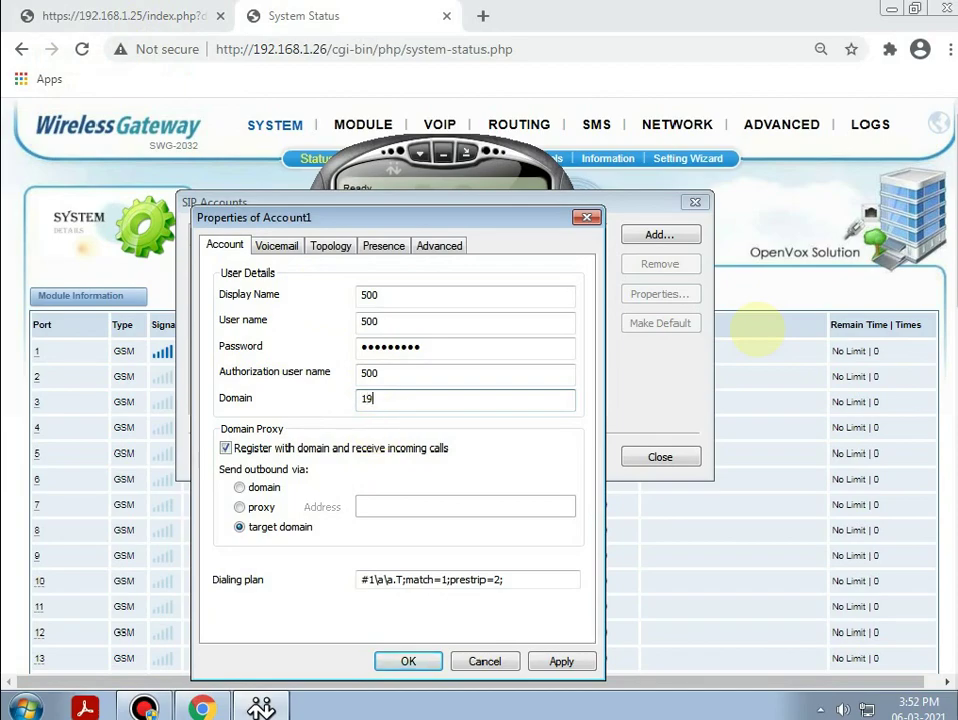
type("2.168.1.25")
left_click(244, 489)
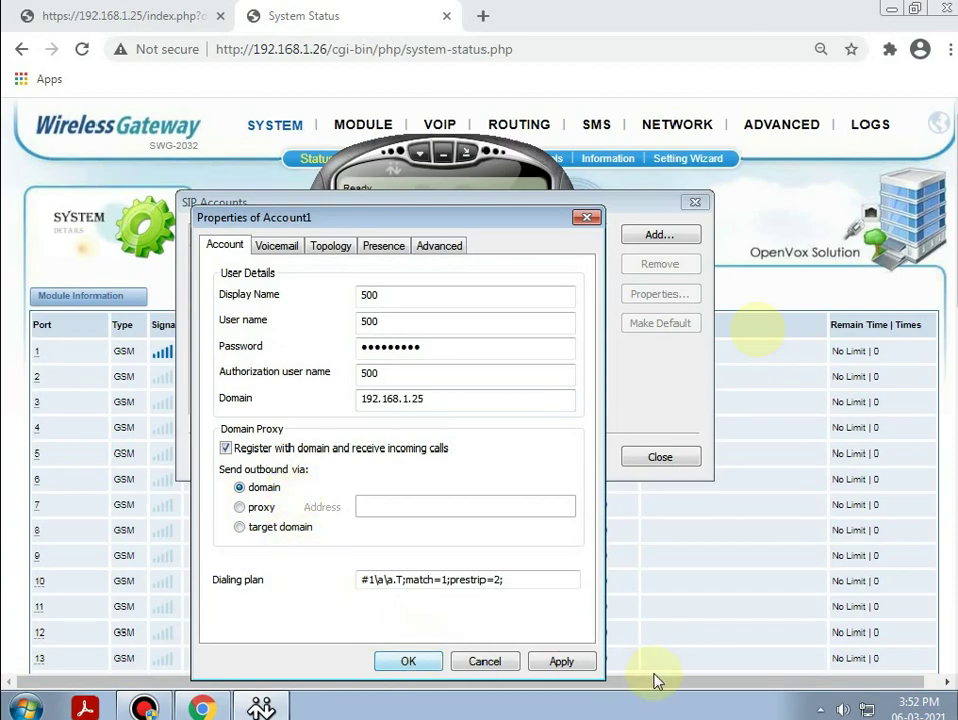
left_click(562, 664)
left_click(408, 661)
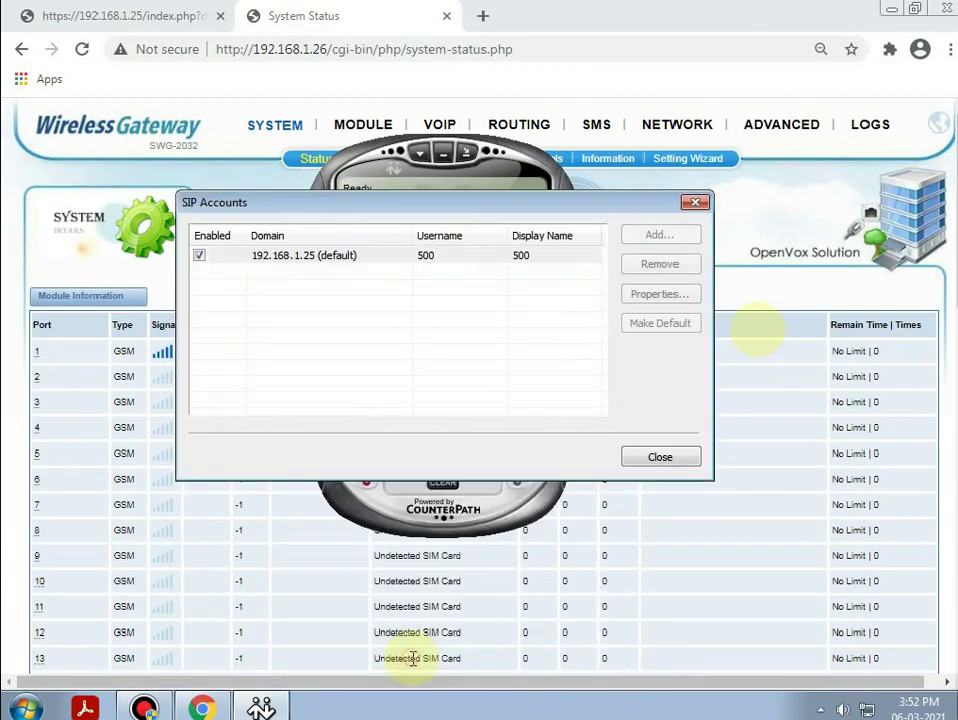
- Close the account list, dial the mobile number from extension 500, and hang up once connected
left_click(660, 457)
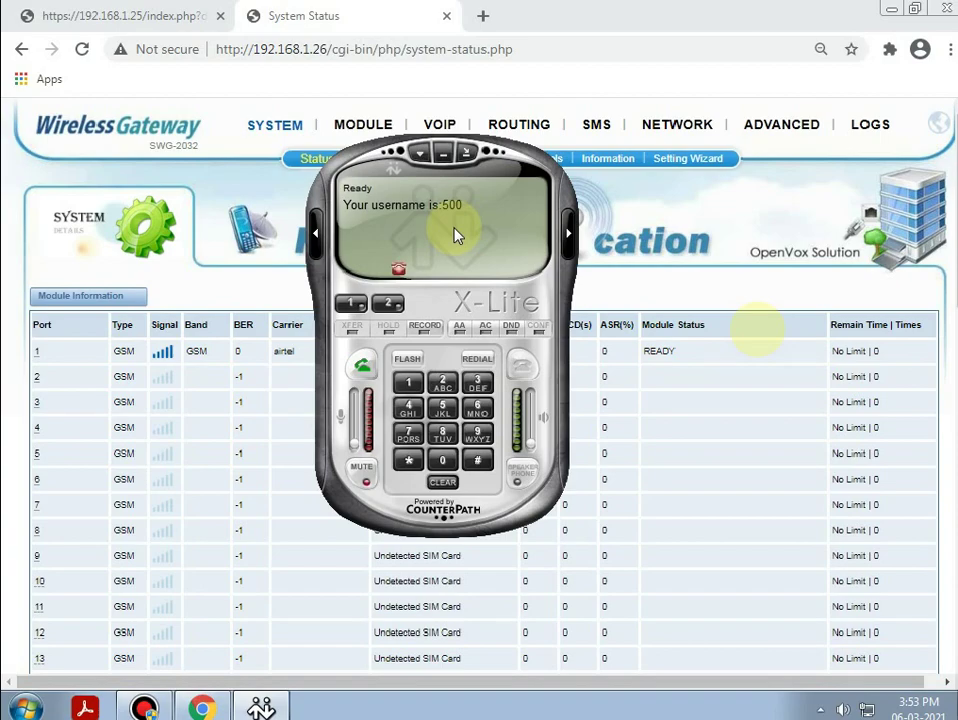
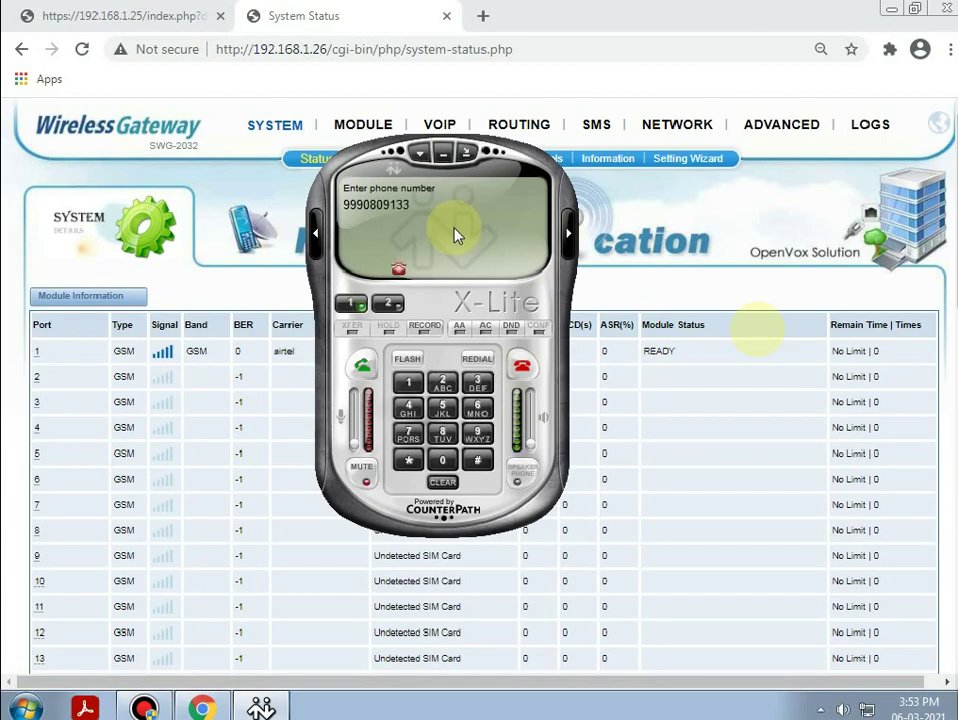
key("Return")
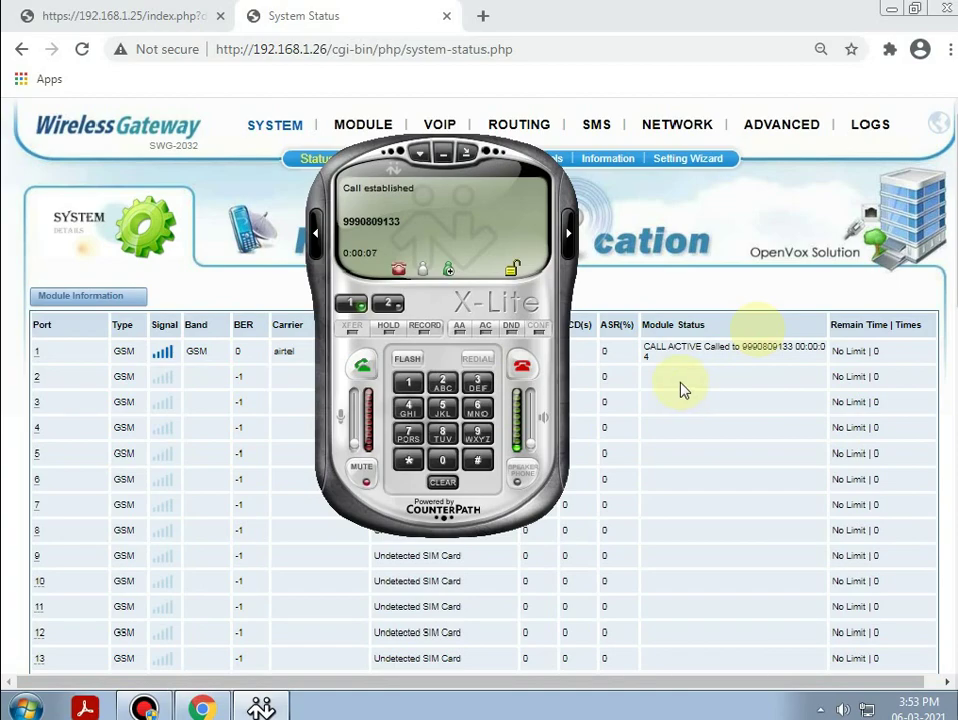
left_click(527, 368)
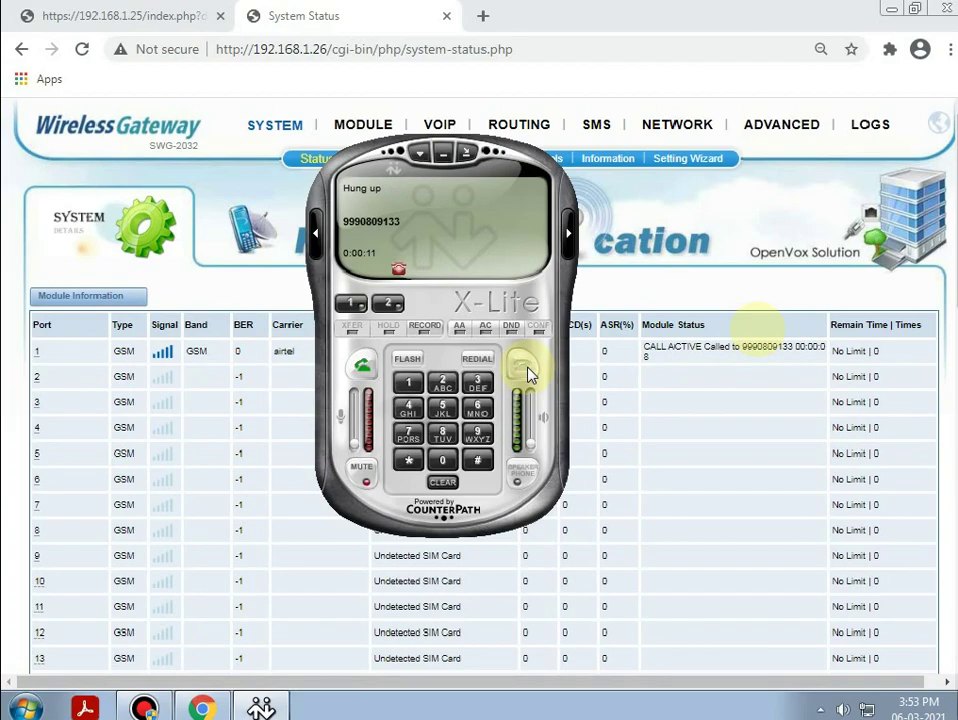